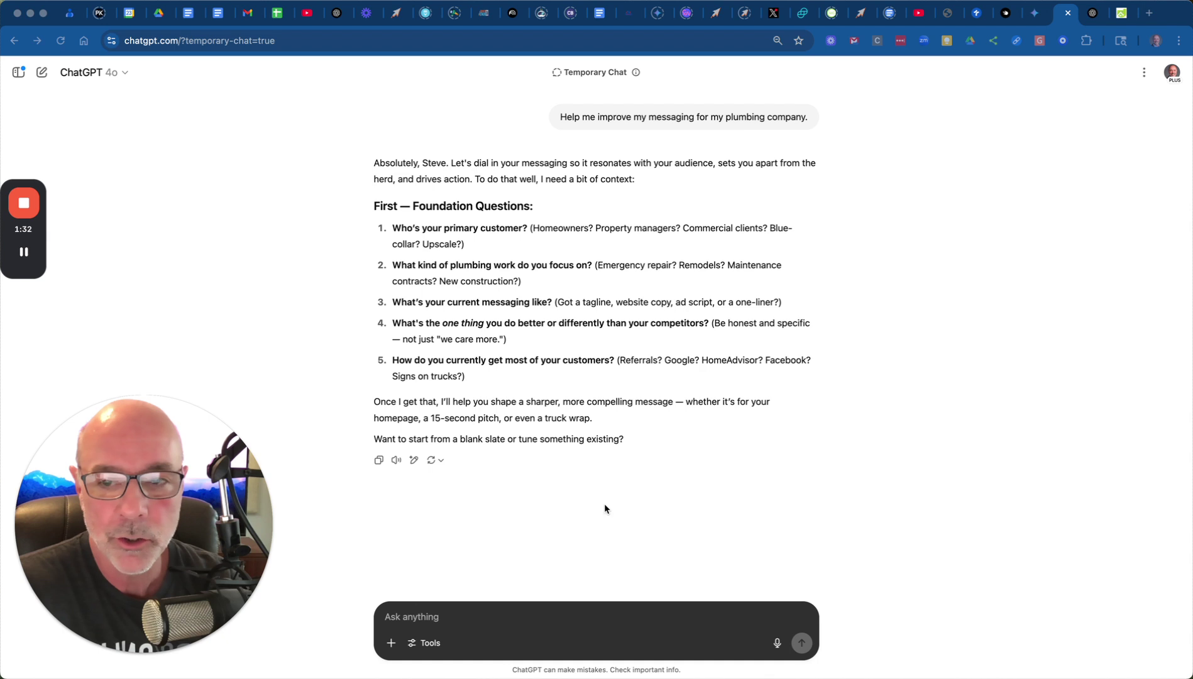
# Step: Compare the Message Makeover Coach start page with the general ChatGPT answer in the temporary chat
pyautogui.click(1094, 19)
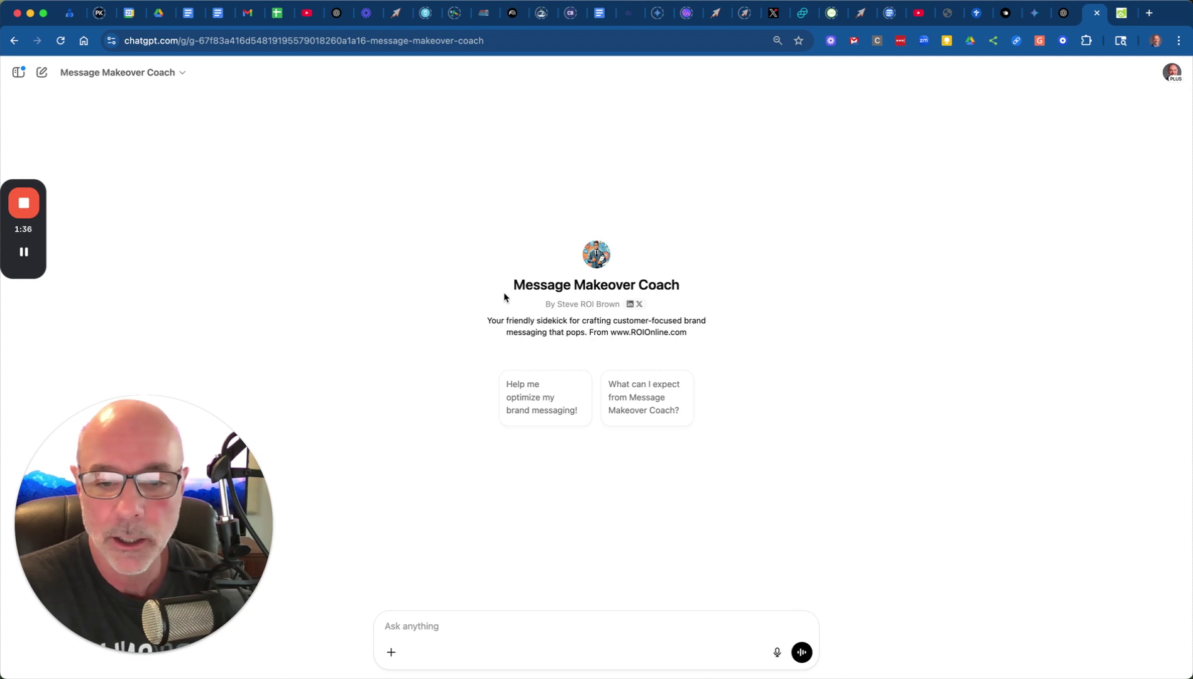
pyautogui.moveTo(512, 290); pyautogui.dragTo(726, 290)
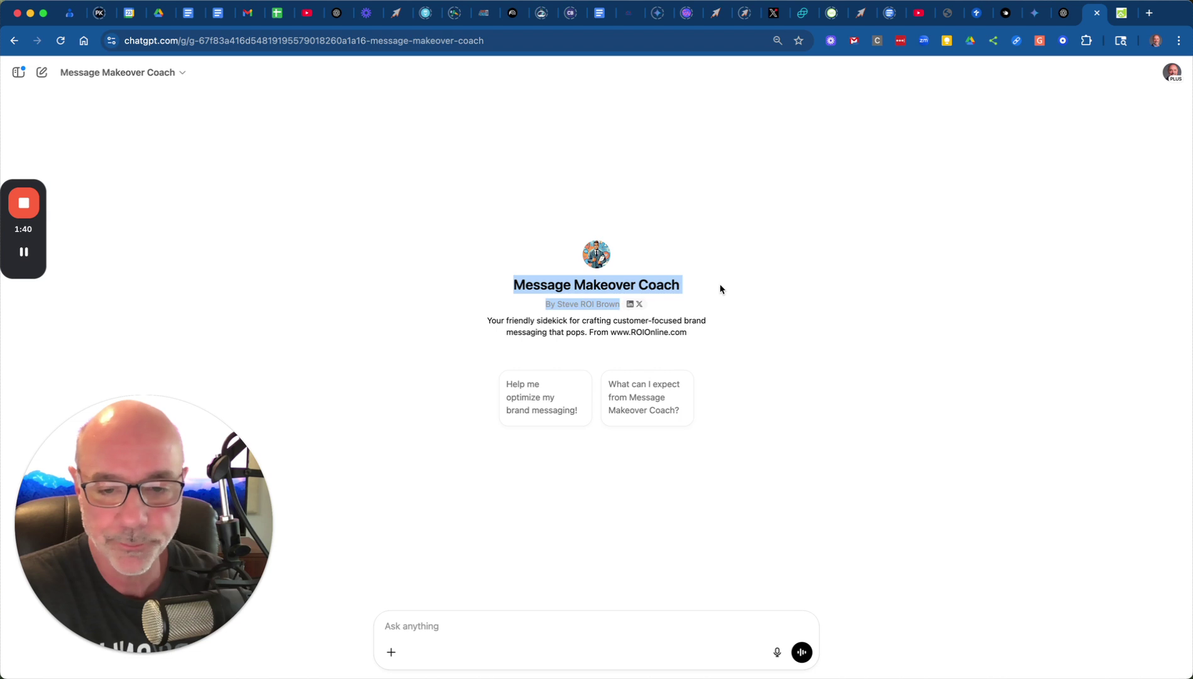
pyautogui.click(465, 288)
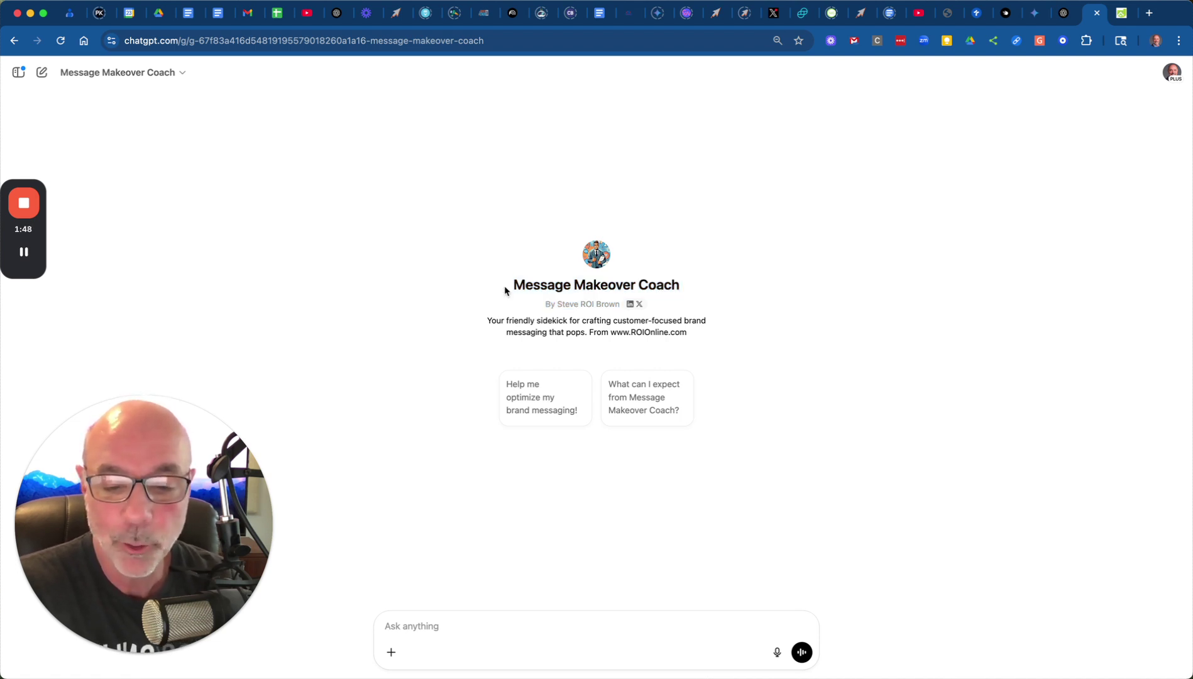
pyautogui.click(1064, 19)
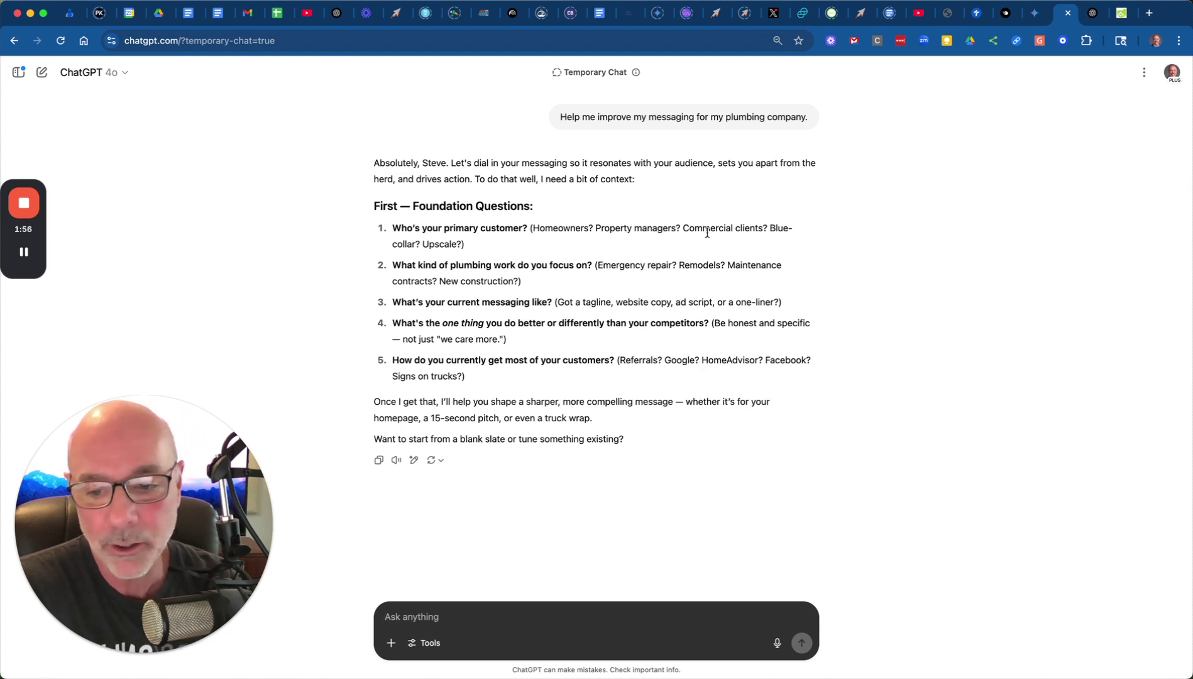
pyautogui.click(1095, 13)
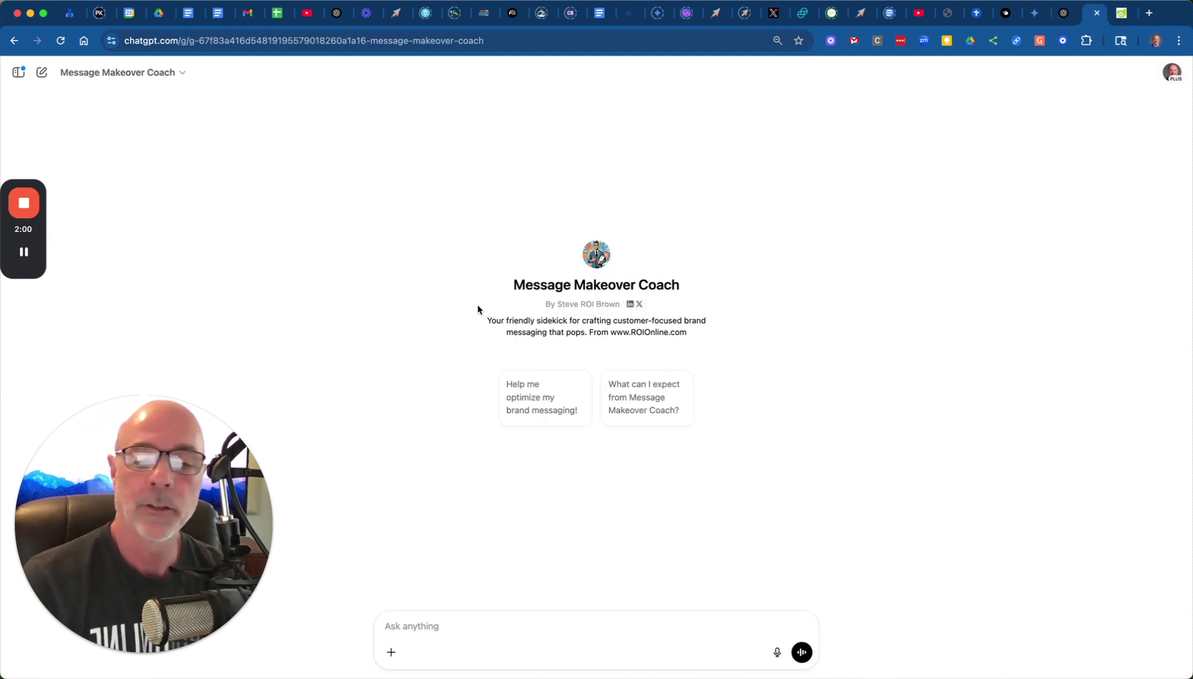
# Step: Ask the suggested question "What can I expect from Message Makeover Coach?" and read through the answer
pyautogui.click(634, 396)
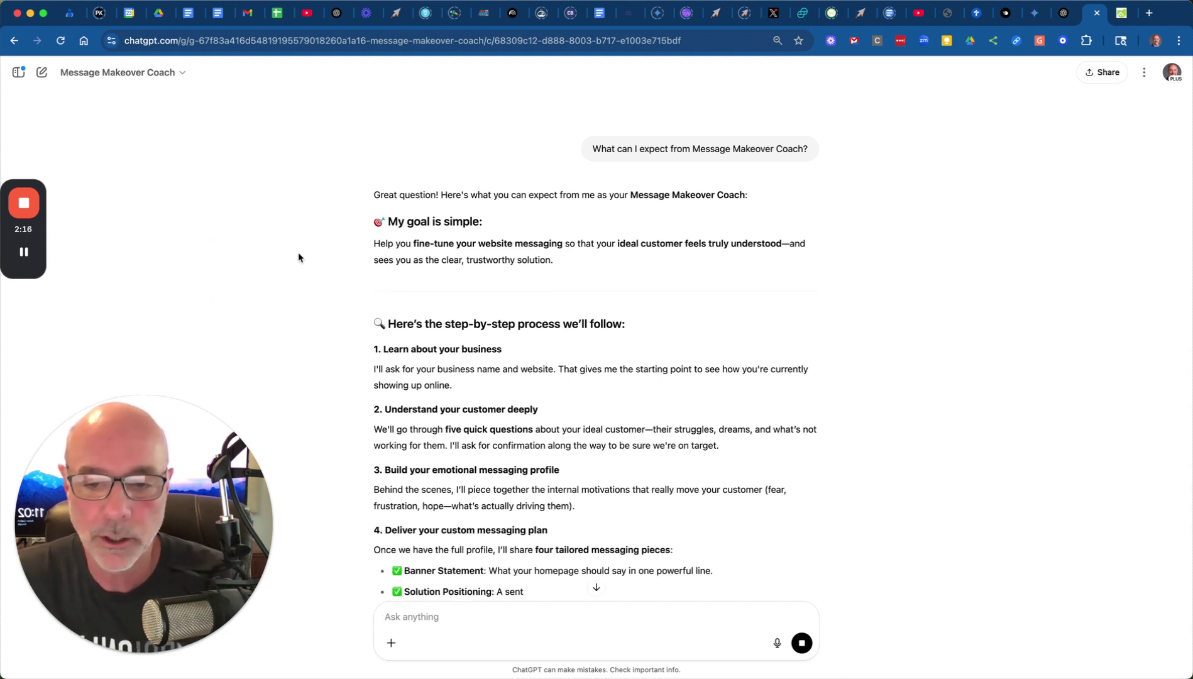
pyautogui.scroll(-5, 300, 262)
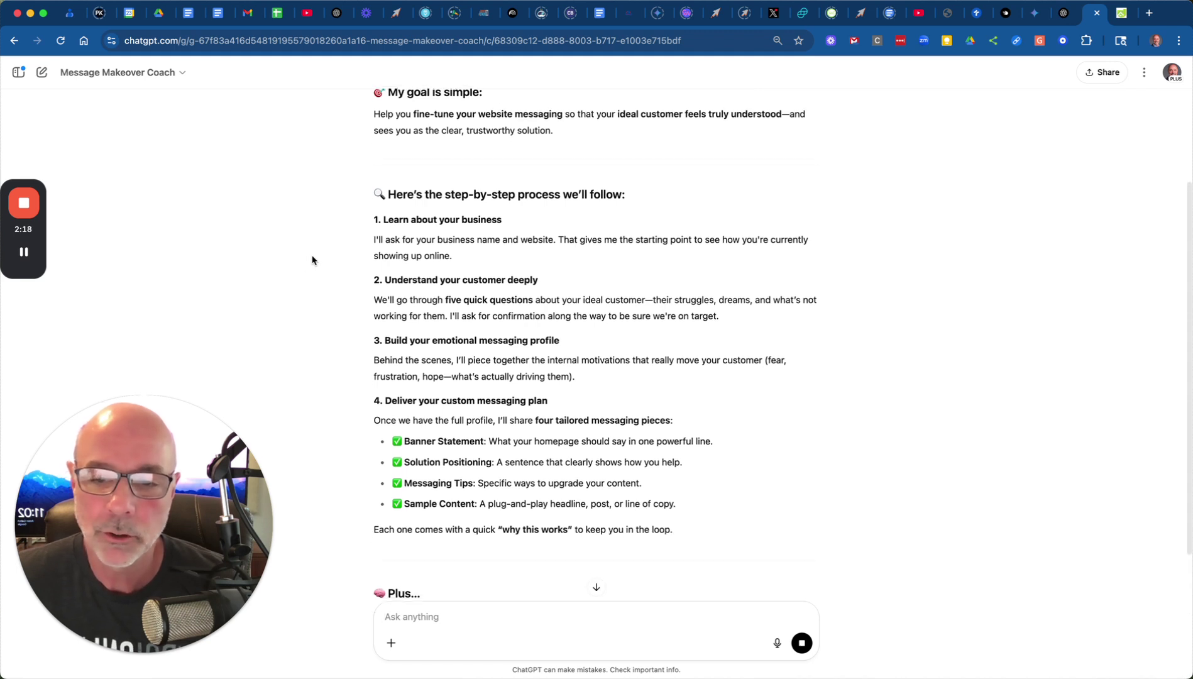
pyautogui.scroll(-2, 312, 260)
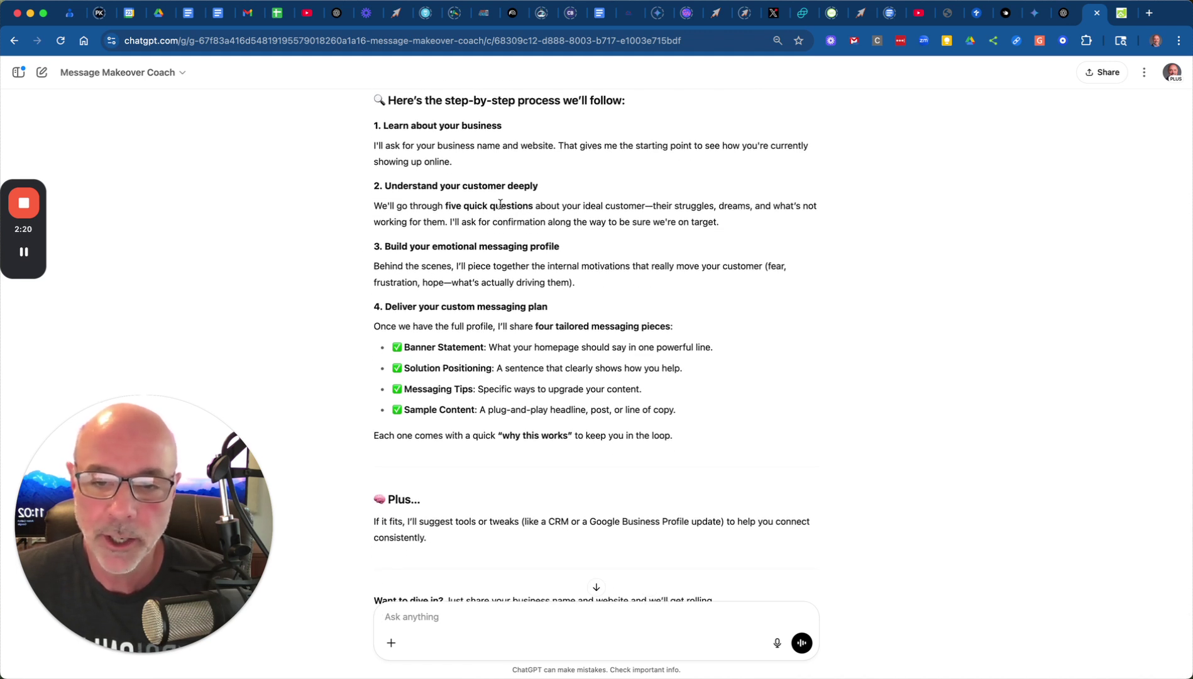
pyautogui.scroll(-3, 337, 270)
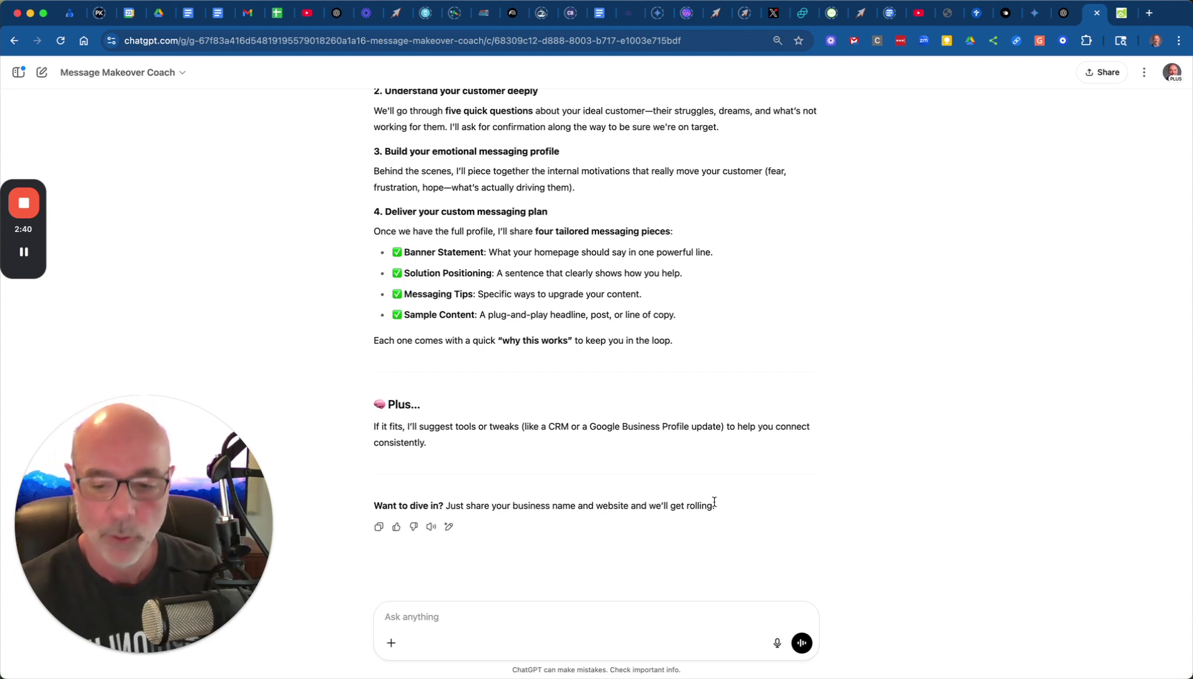
# Step: Copy the Tribeca Plumbing website's address and look through its homepage down to the contact form
pyautogui.click(1121, 19)
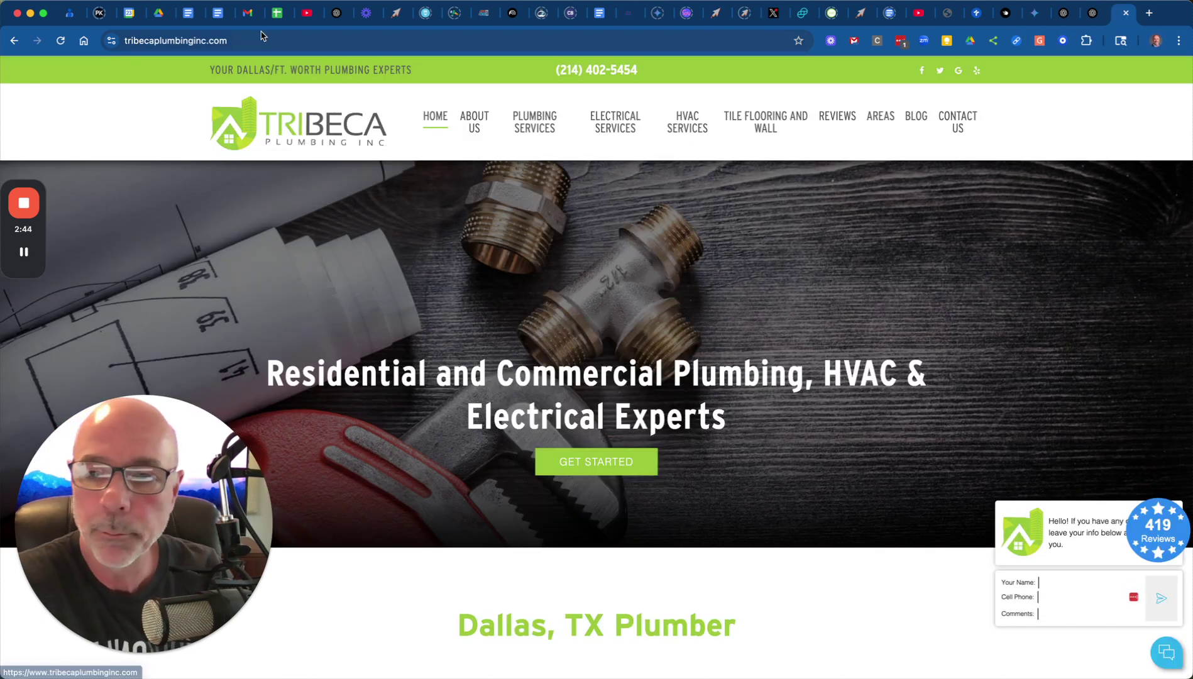
pyautogui.click(294, 39)
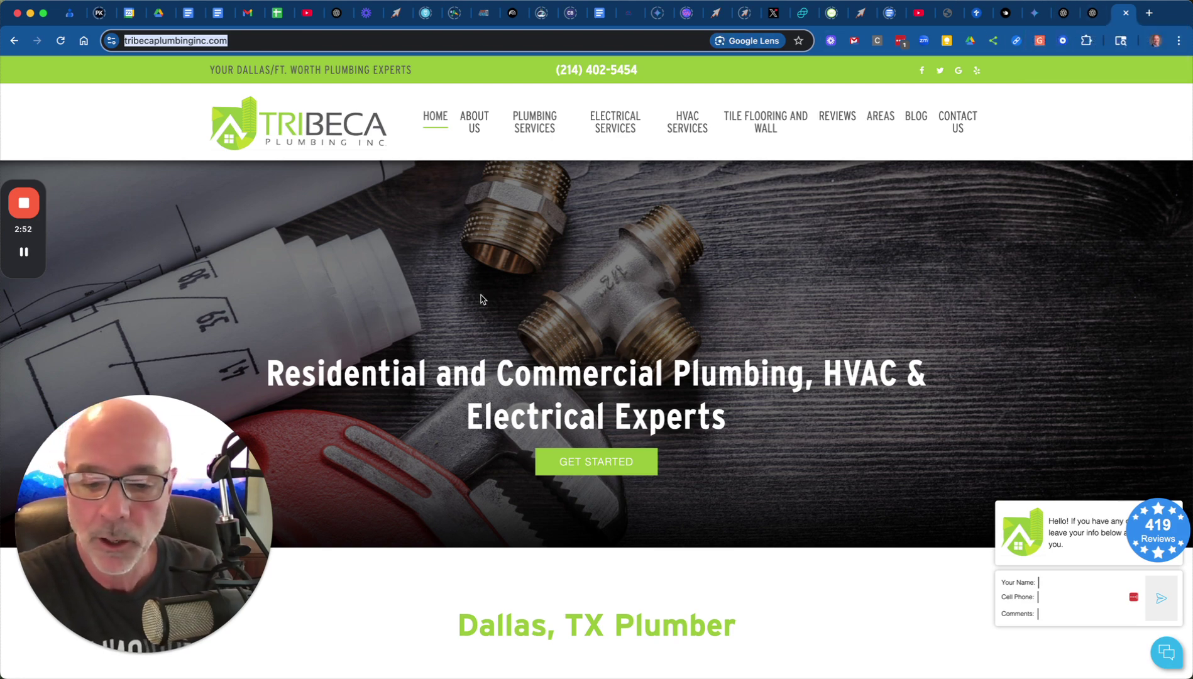
pyautogui.scroll(-3, 481, 301)
pyautogui.scroll(-3, 480, 296)
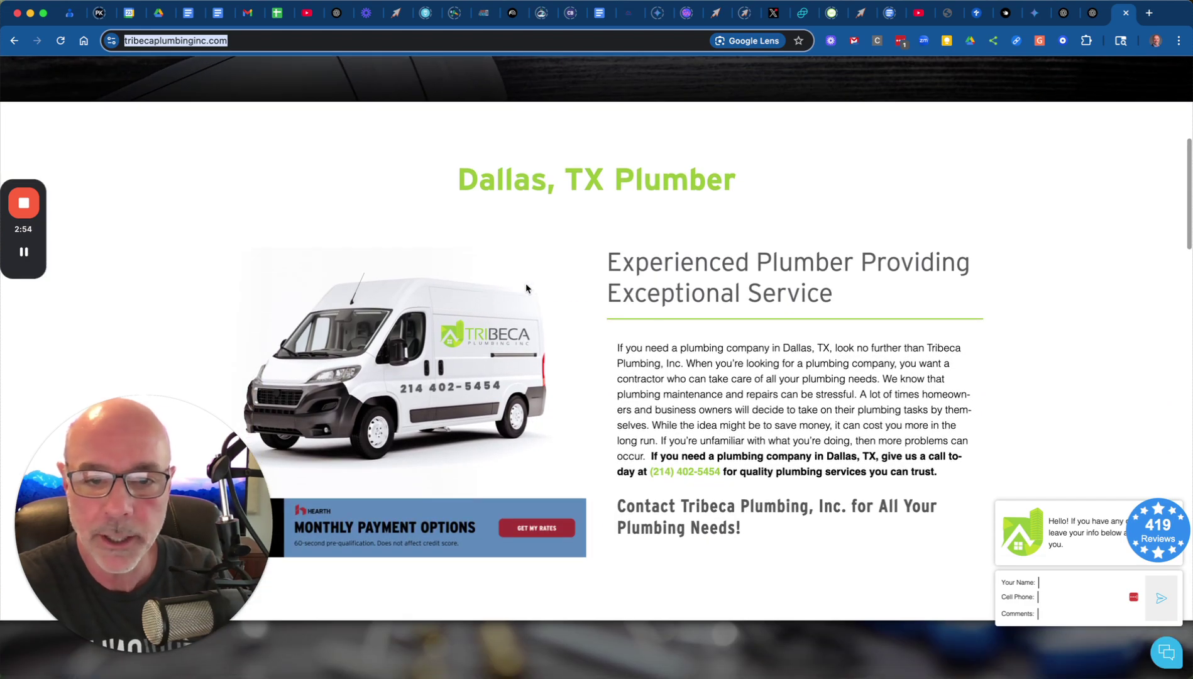
pyautogui.scroll(-6, 527, 288)
pyautogui.scroll(-15, 526, 288)
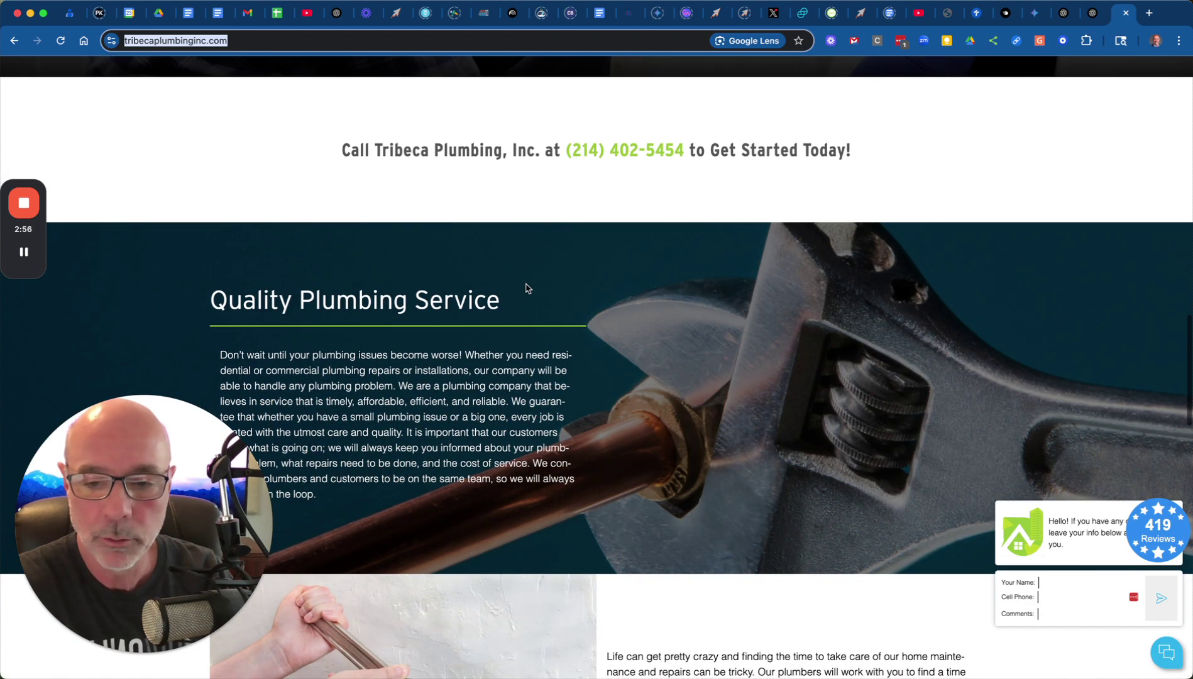
pyautogui.scroll(-15, 527, 288)
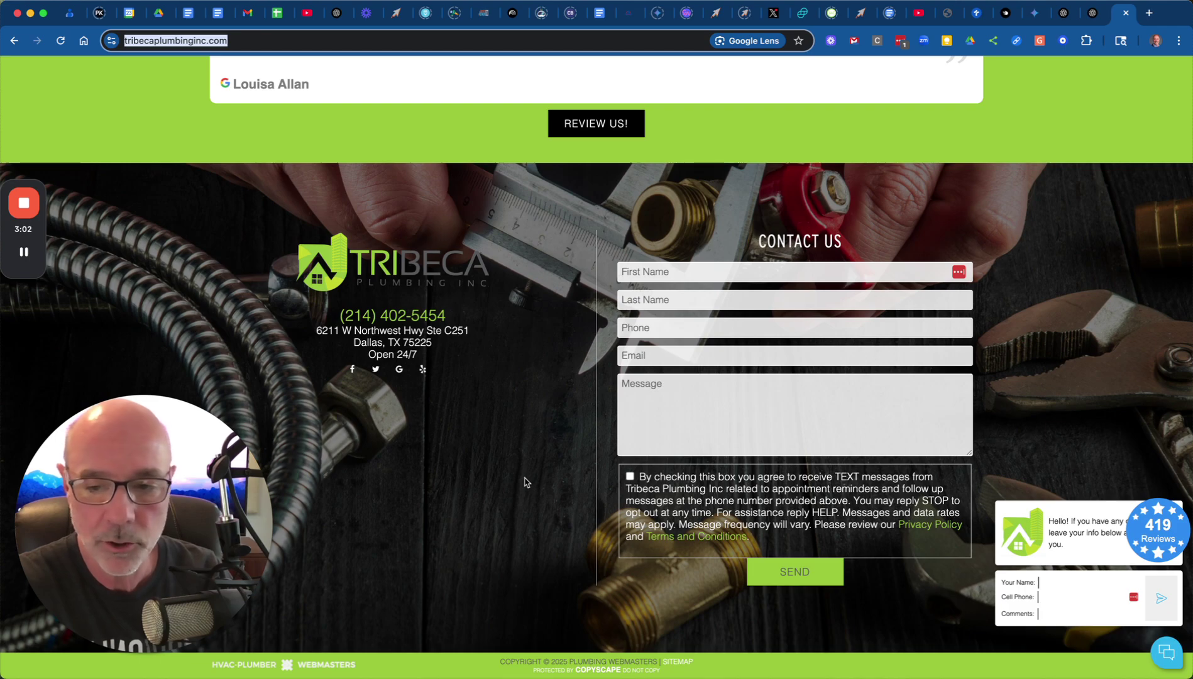
pyautogui.scroll(20, 526, 482)
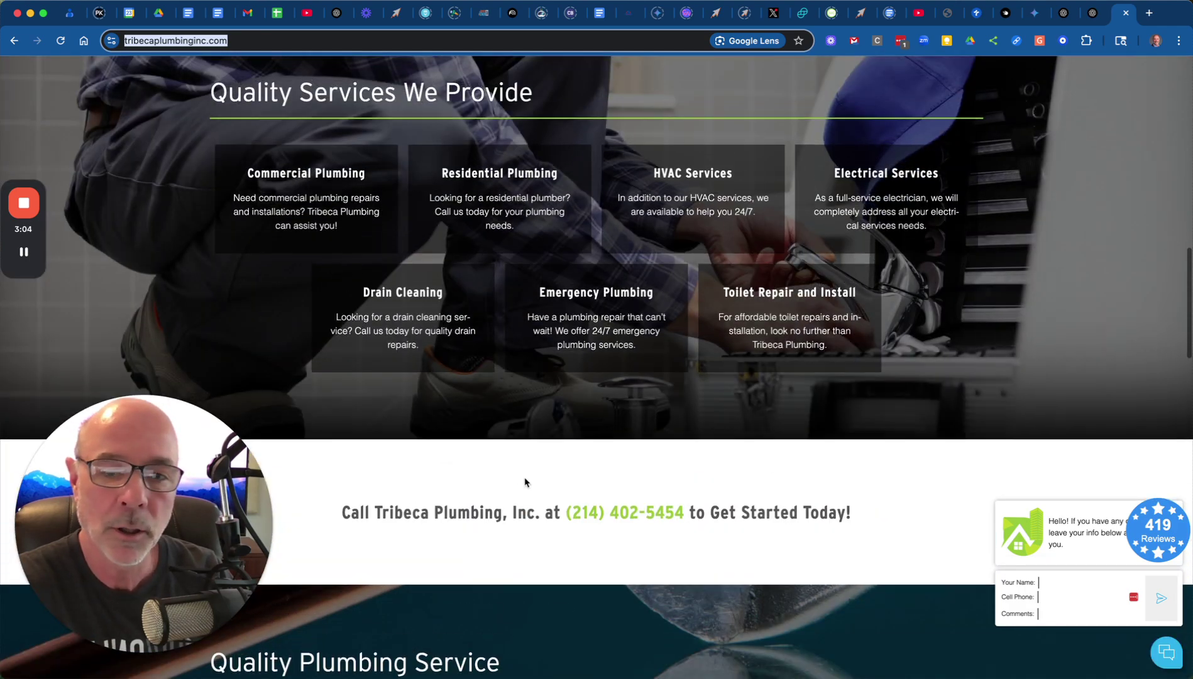
pyautogui.scroll(5, 526, 481)
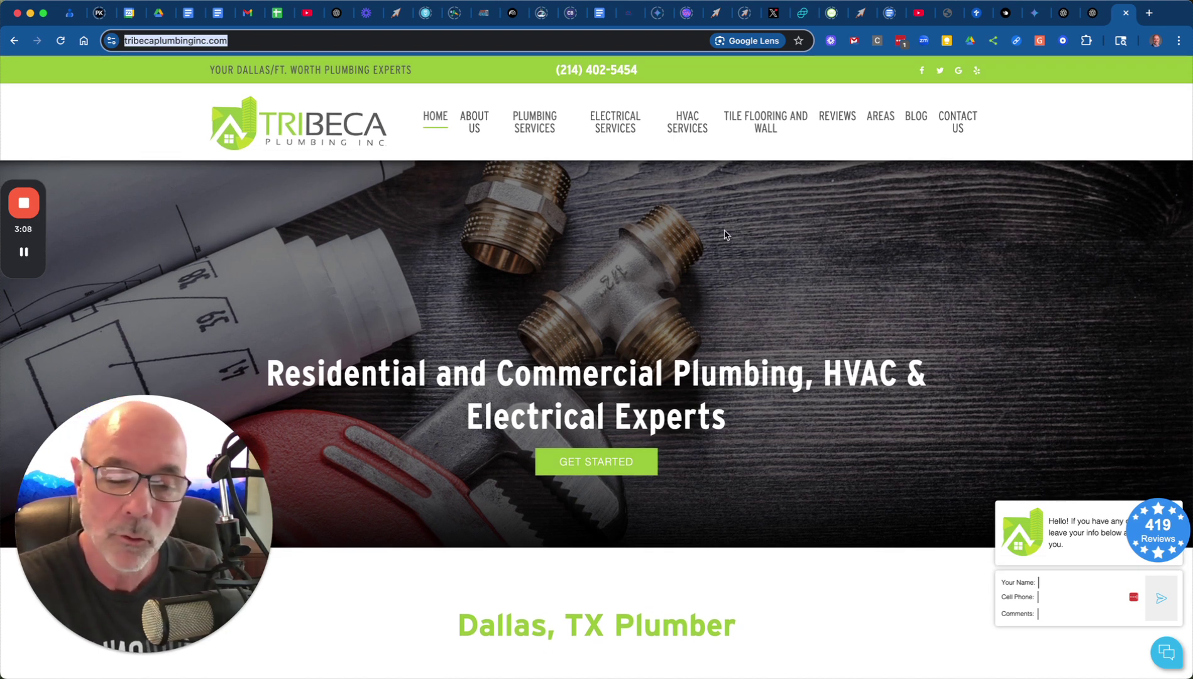
pyautogui.click(1095, 23)
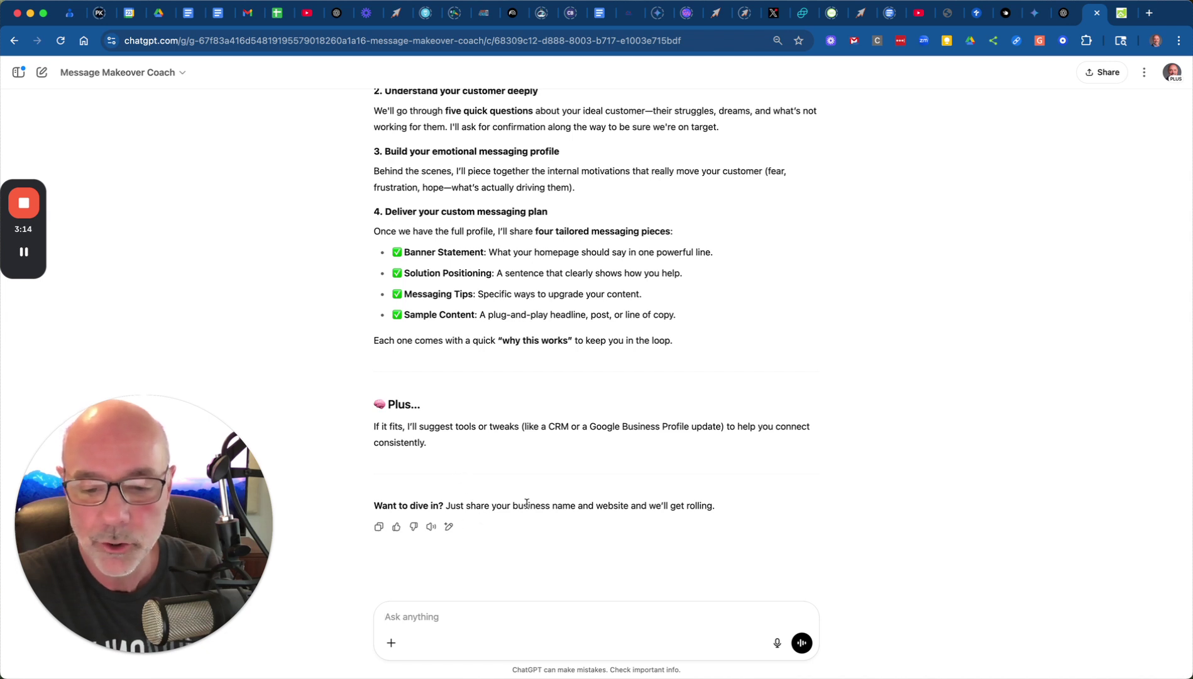
pyautogui.click(485, 621)
pyautogui.write('https://www.tribecaplumbinginc.com/')
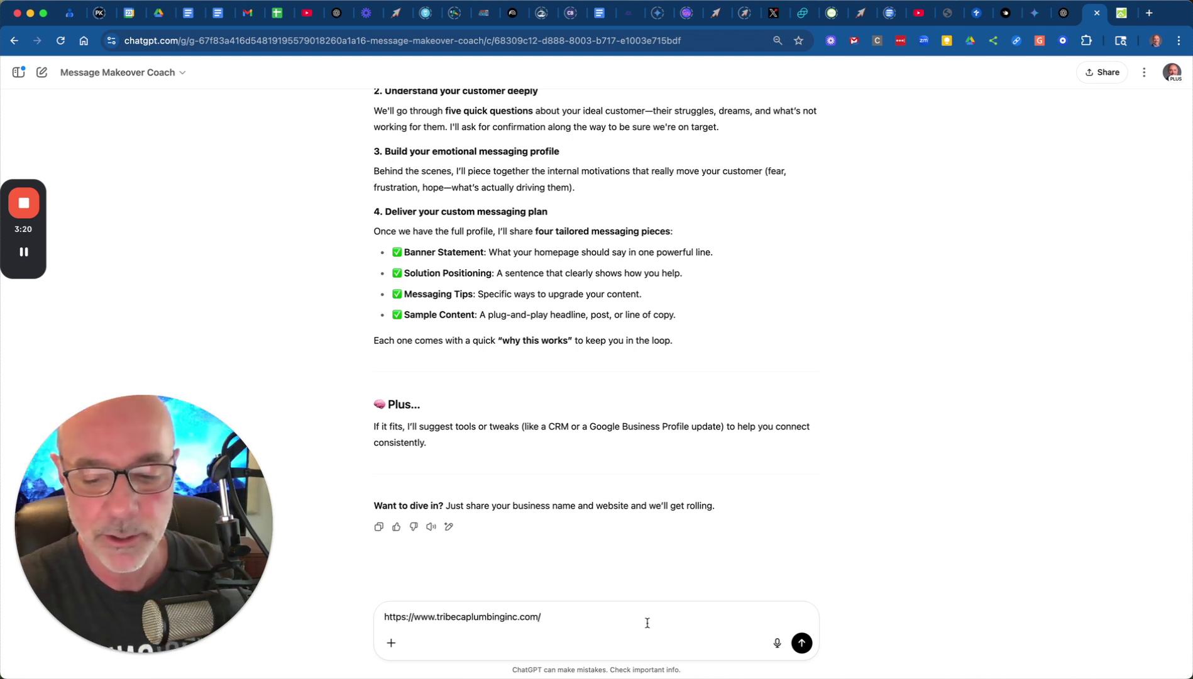
pyautogui.click(802, 644)
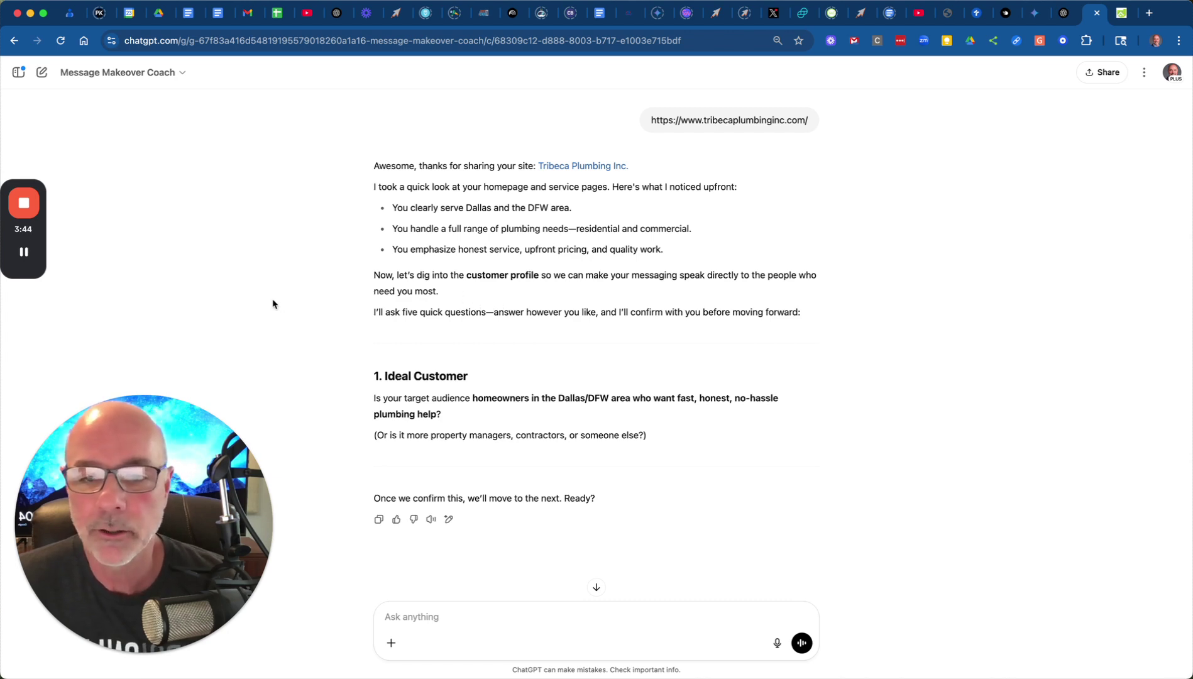
# Step: Read the coach's Ideal Customer question about Dallas/DFW homeowners and reply "correct"
pyautogui.press('super+plus')
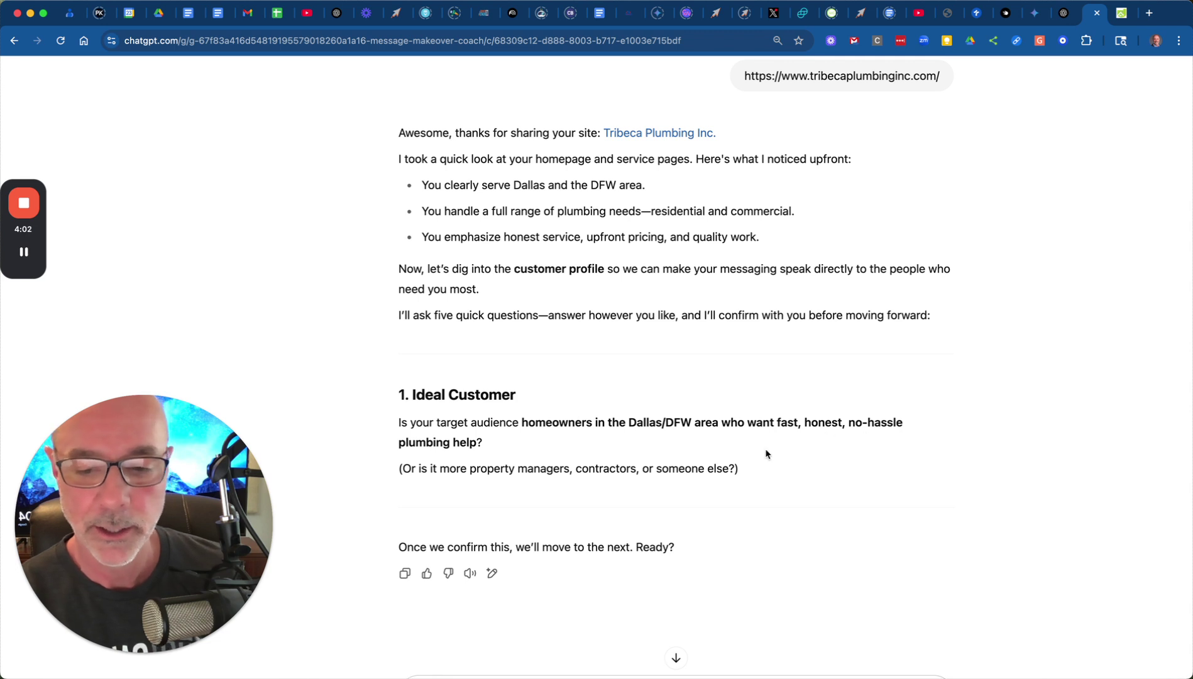
pyautogui.scroll(-3, 497, 515)
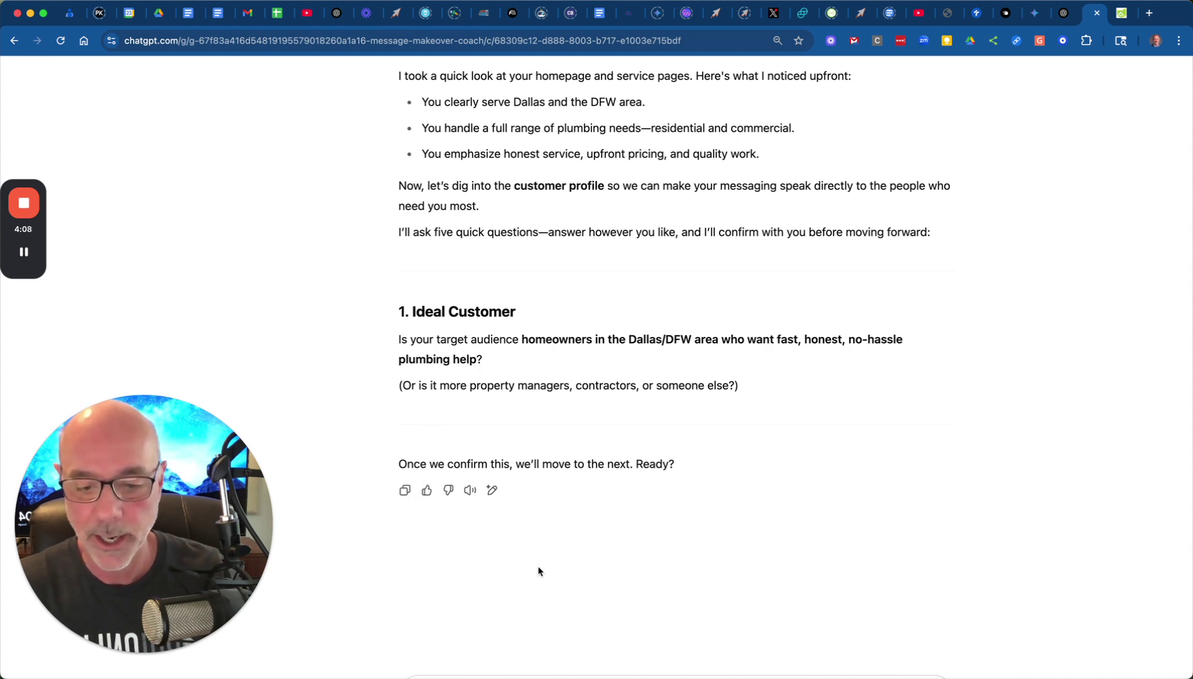
pyautogui.press('super+minus')
pyautogui.click(421, 616)
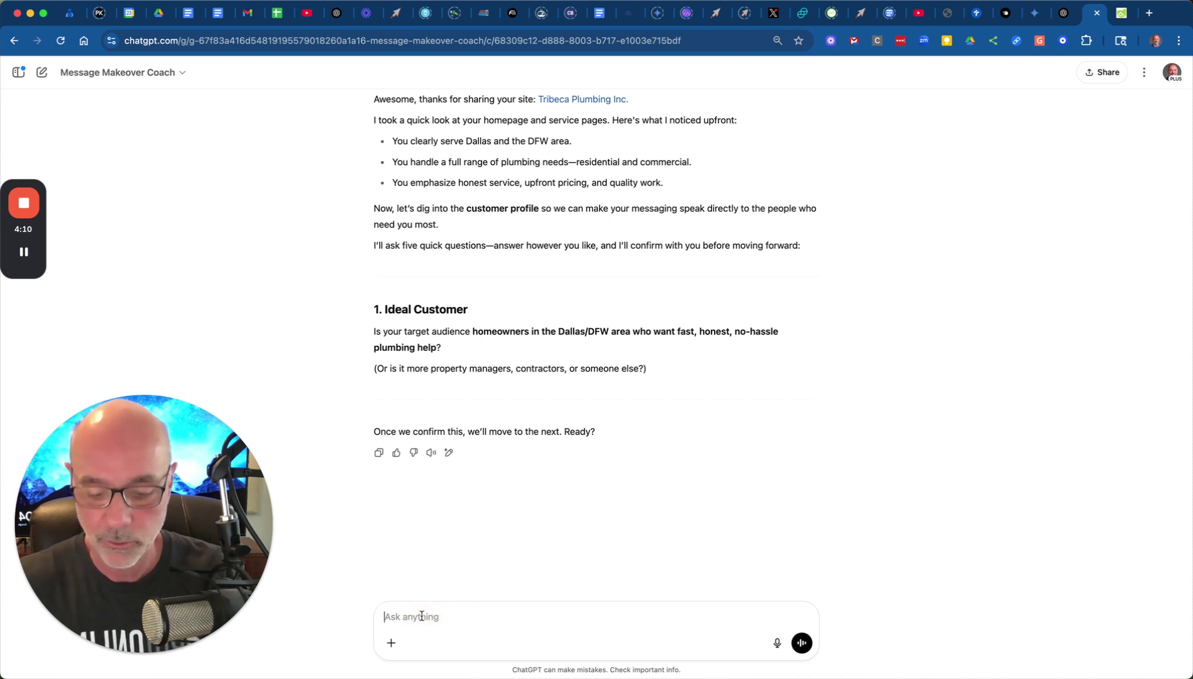
pyautogui.write('correct')
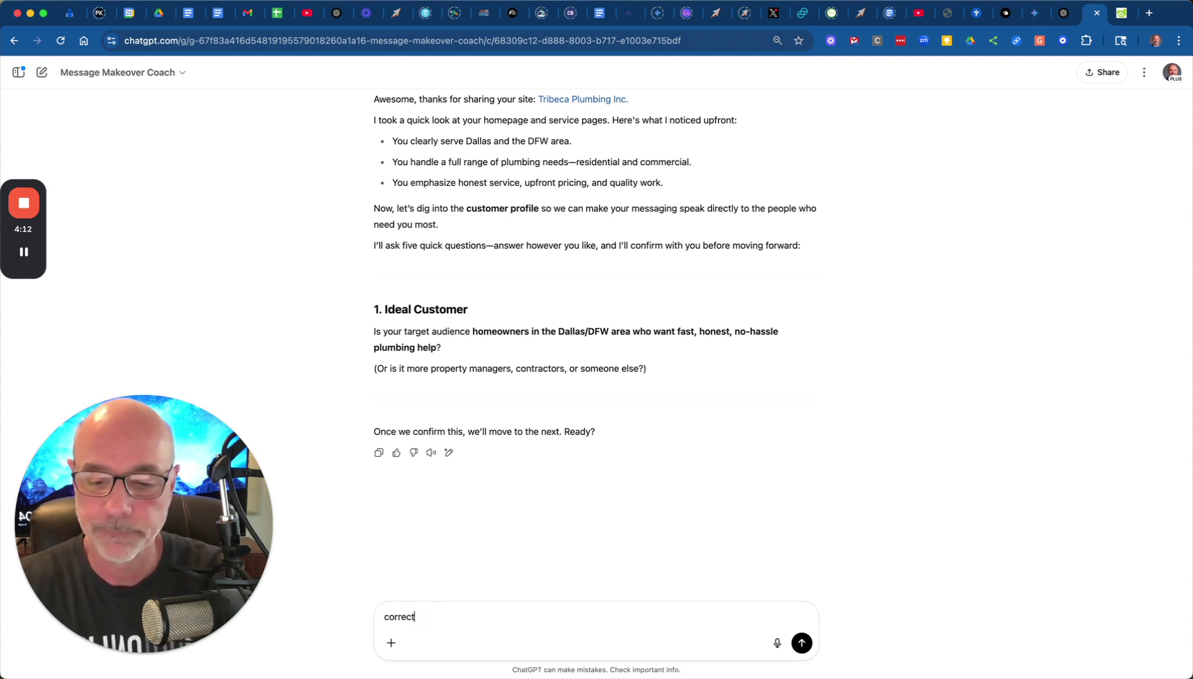
pyautogui.press('Return')
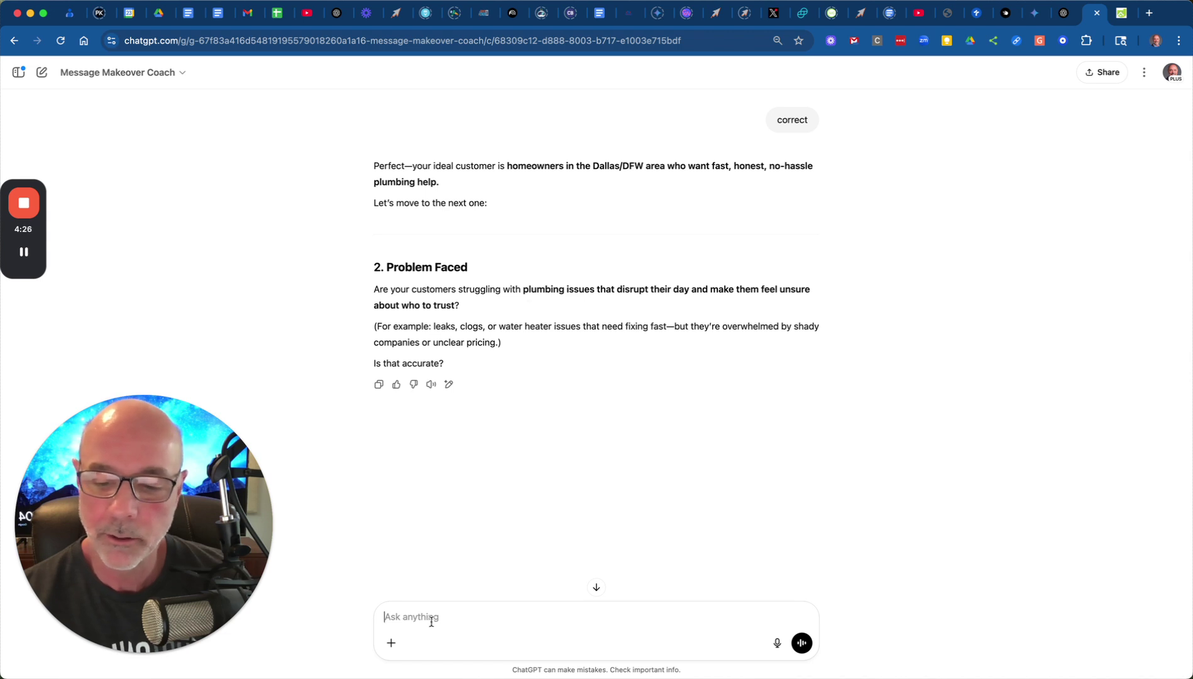
# Step: Draft the Problem Faced reply: "They just want to get it fixed and not worry about it so they can focus on their family, work etc."
pyautogui.write('They just wan')
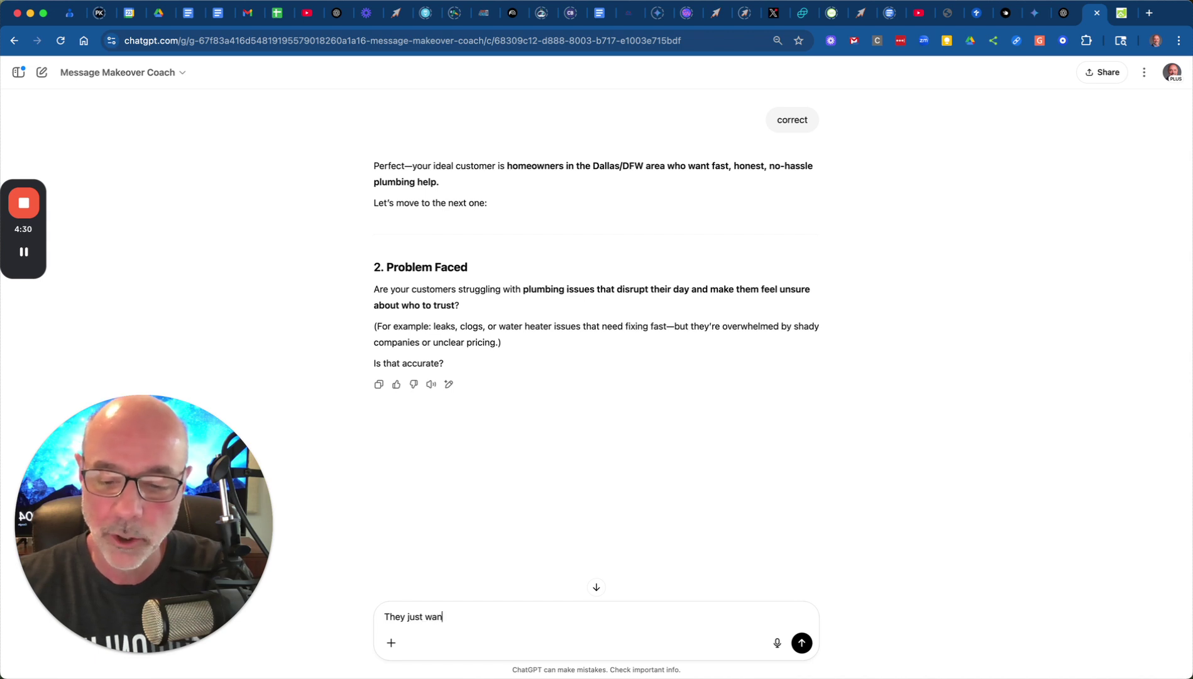
pyautogui.write('t to get it')
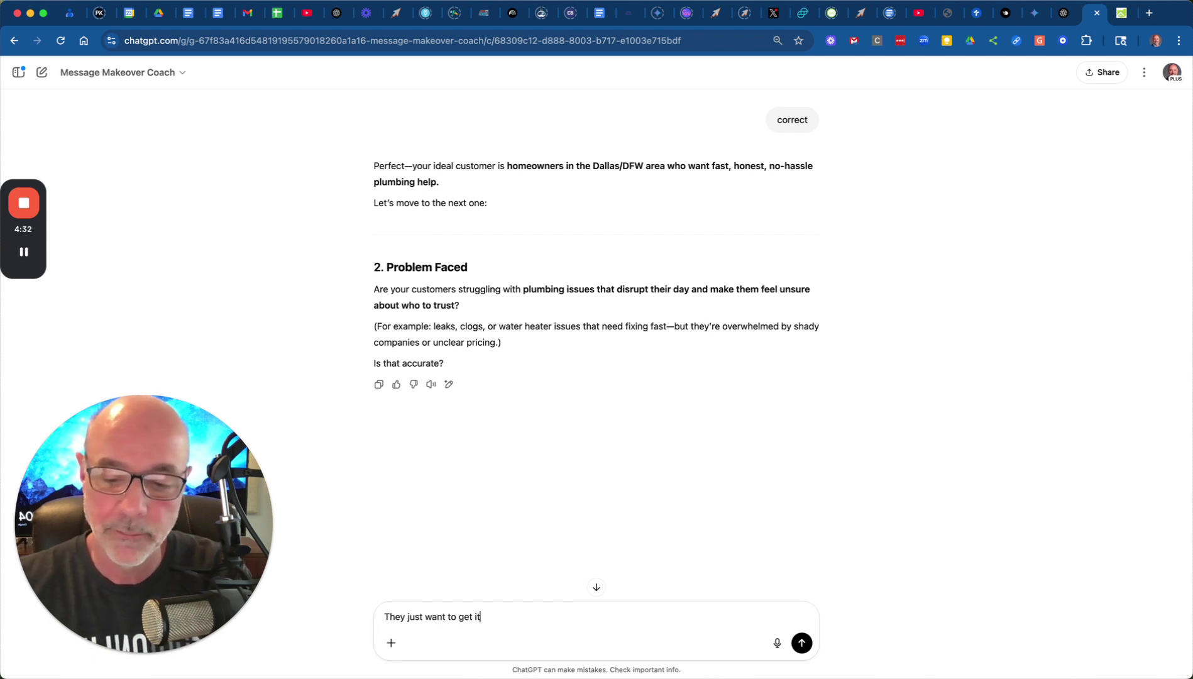
pyautogui.write(' fixed an')
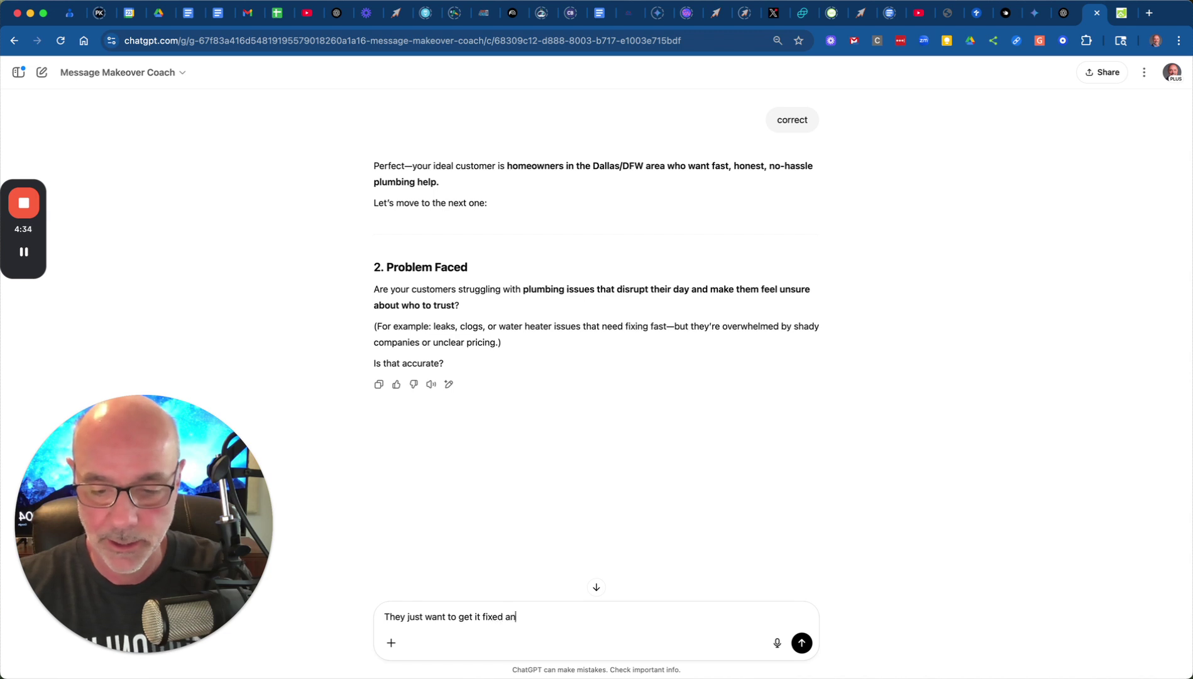
pyautogui.write('d and not worry')
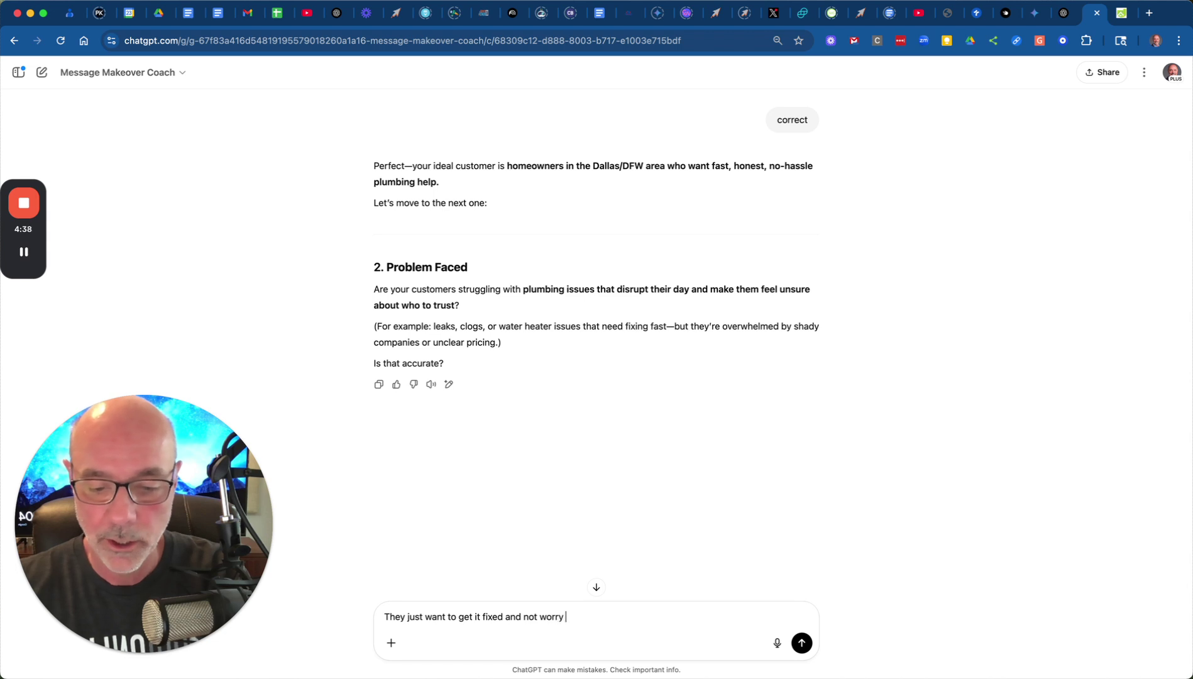
pyautogui.write('about it so ')
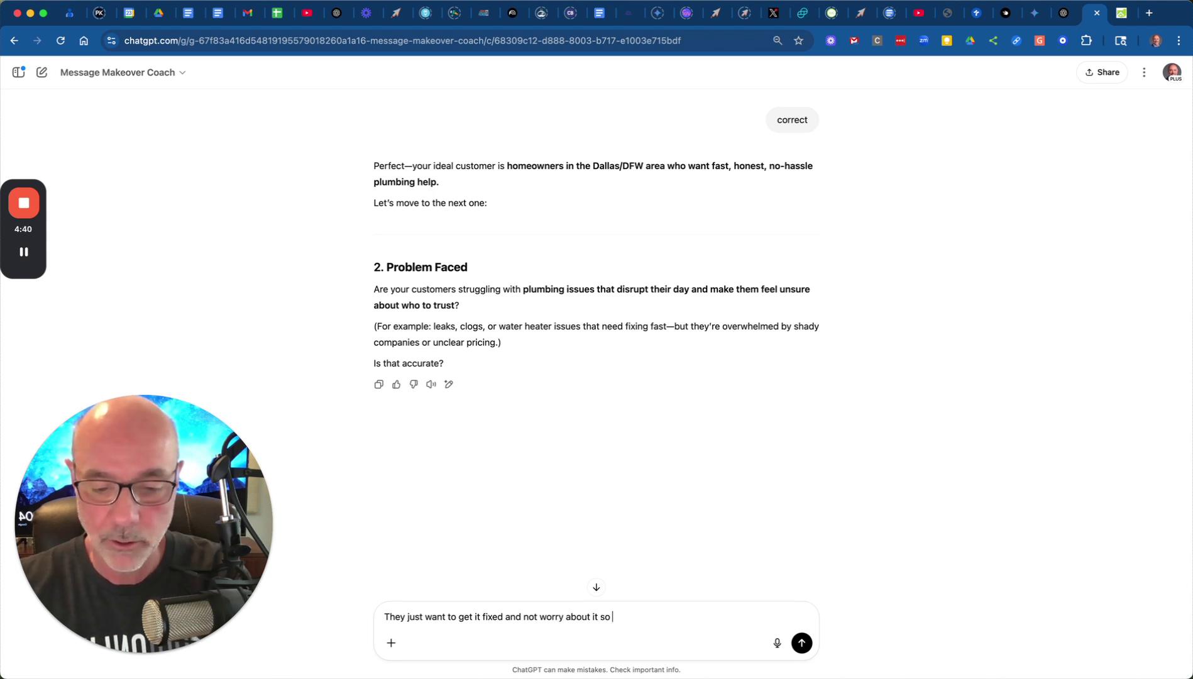
pyautogui.write('they can ')
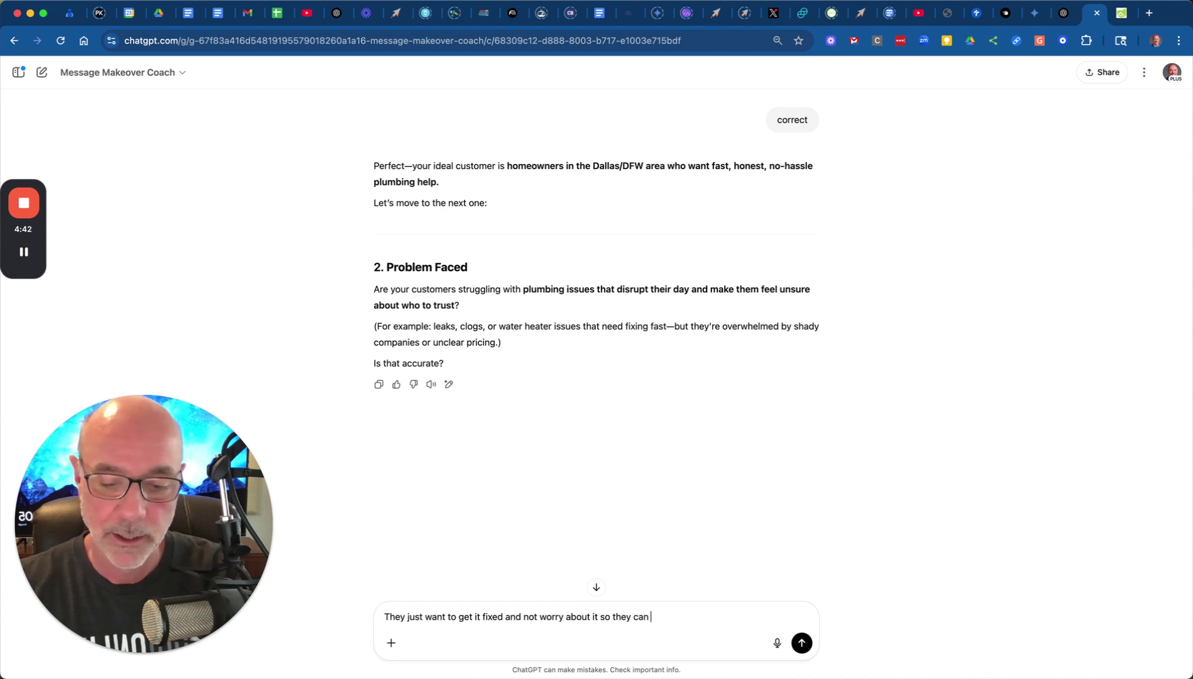
pyautogui.write('oocus ')
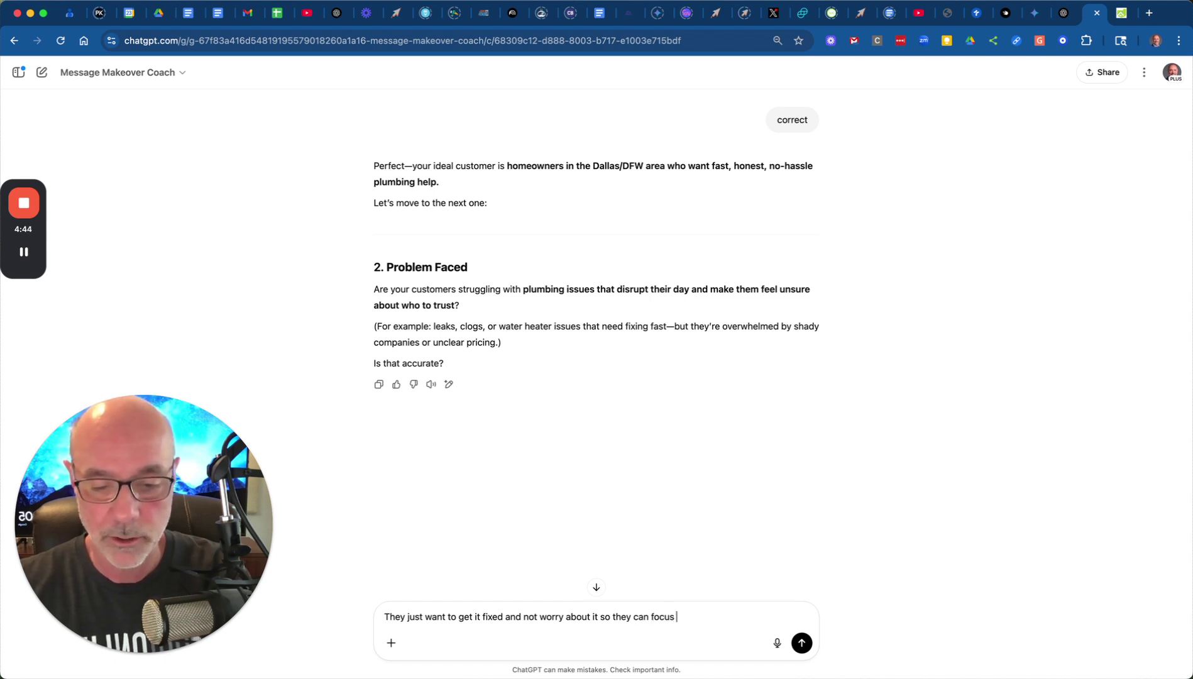
pyautogui.write('on their family')
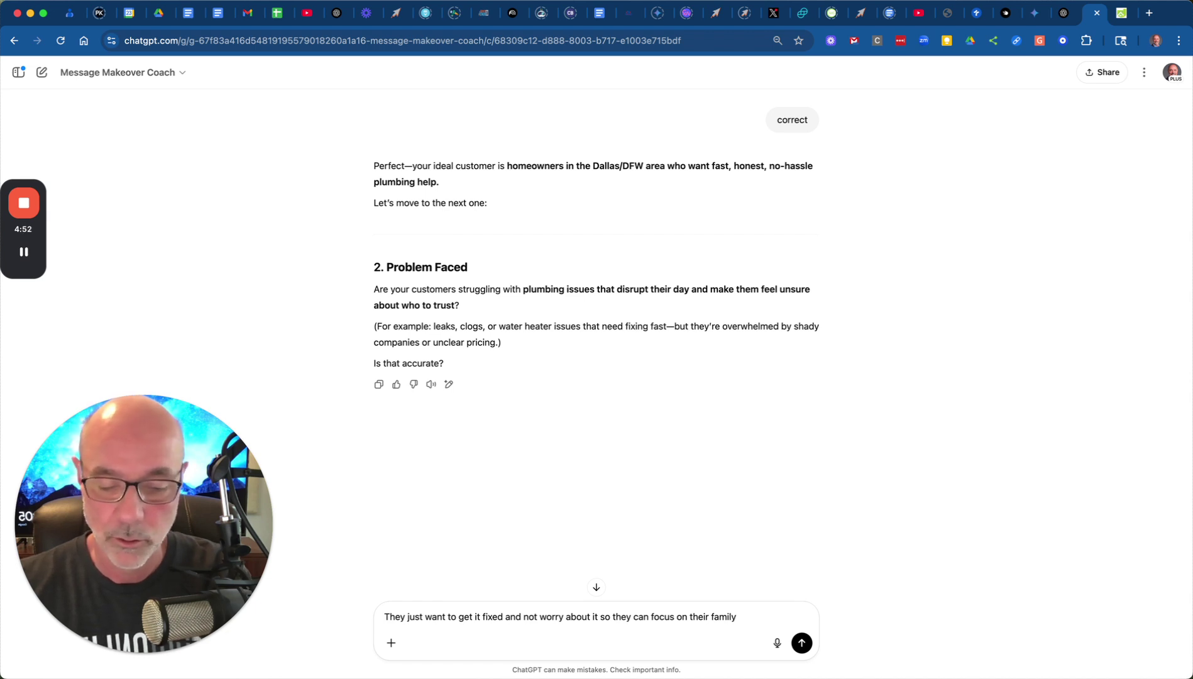
pyautogui.write(', work etc.')
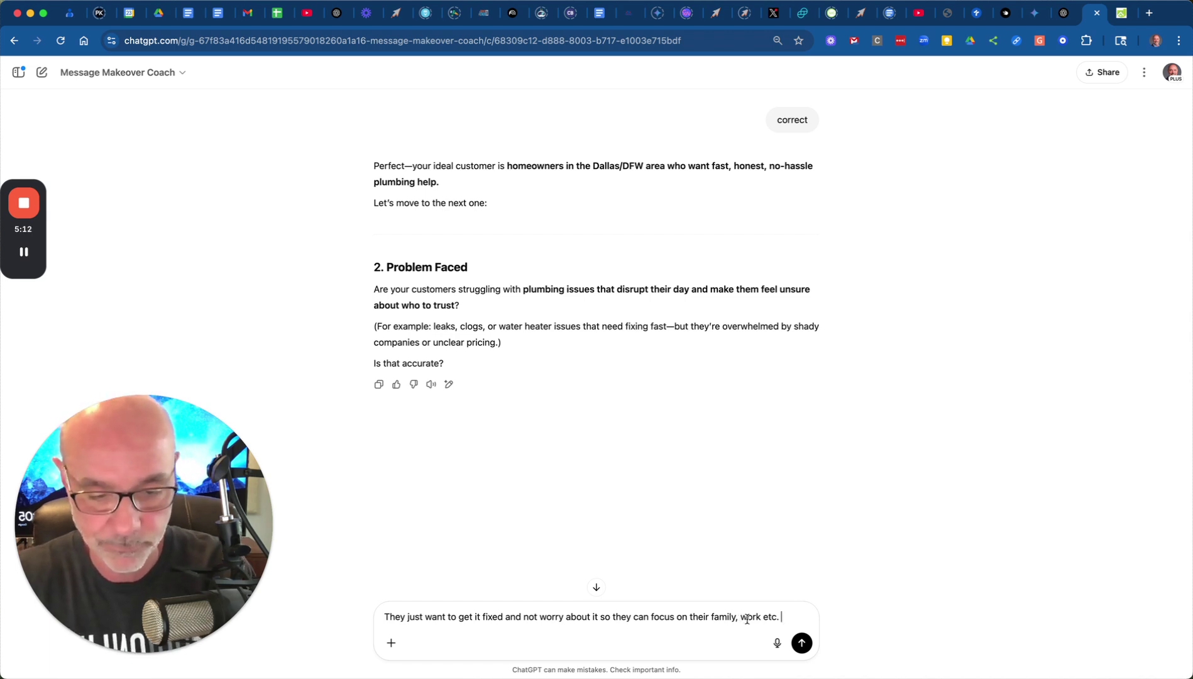
# Step: Complete the Problem Faced reply with "instead of spending half a day on pricing and who to trust." and send it
pyautogui.write('instead')
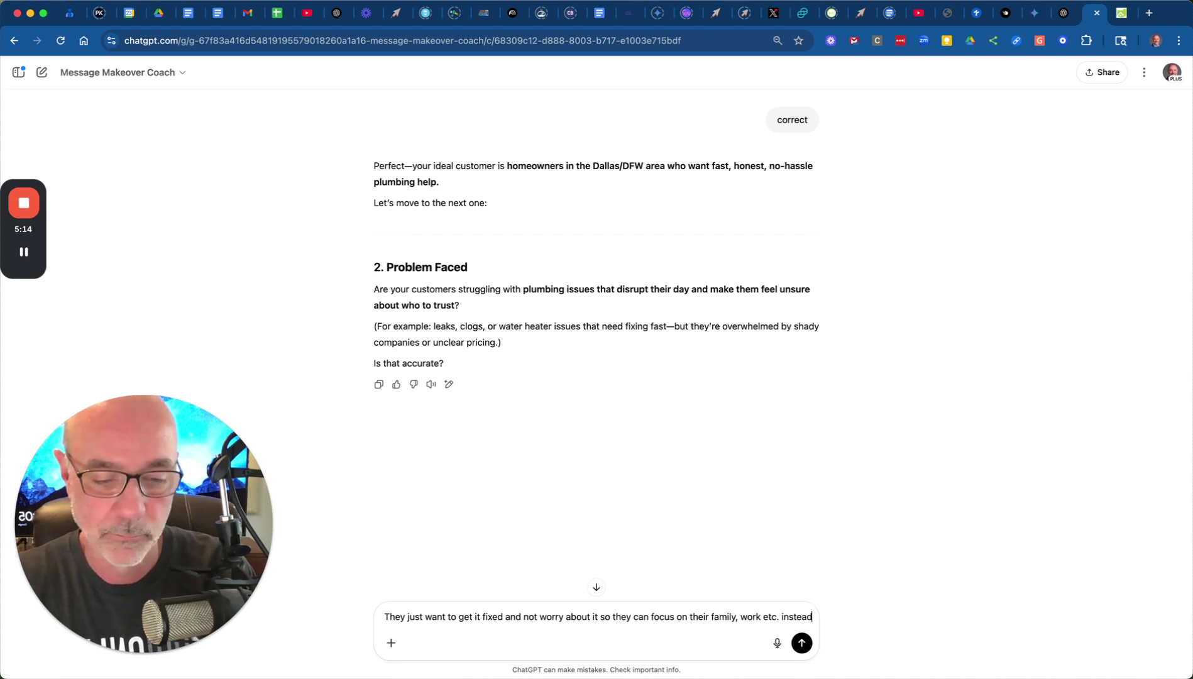
pyautogui.write(' of spending a ha=')
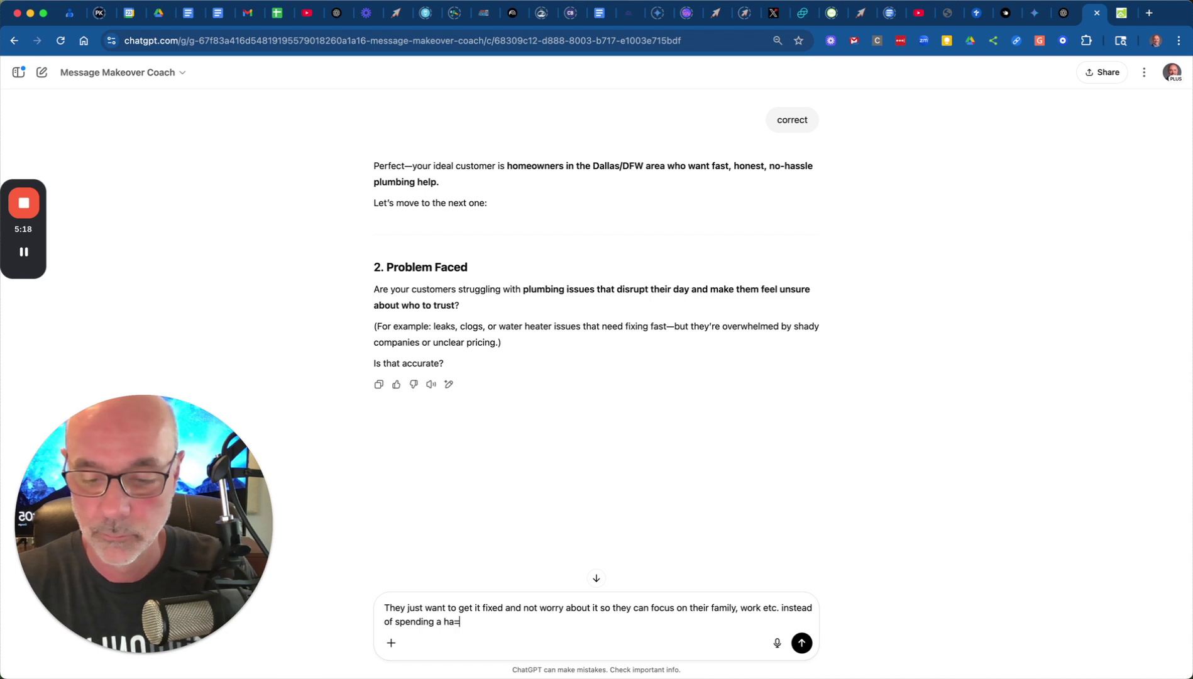
pyautogui.press('BackSpace')
pyautogui.press('BackSpace')
pyautogui.press('BackSpace')
pyautogui.press('BackSpace')
pyautogui.press('BackSpace')
pyautogui.write('half a day')
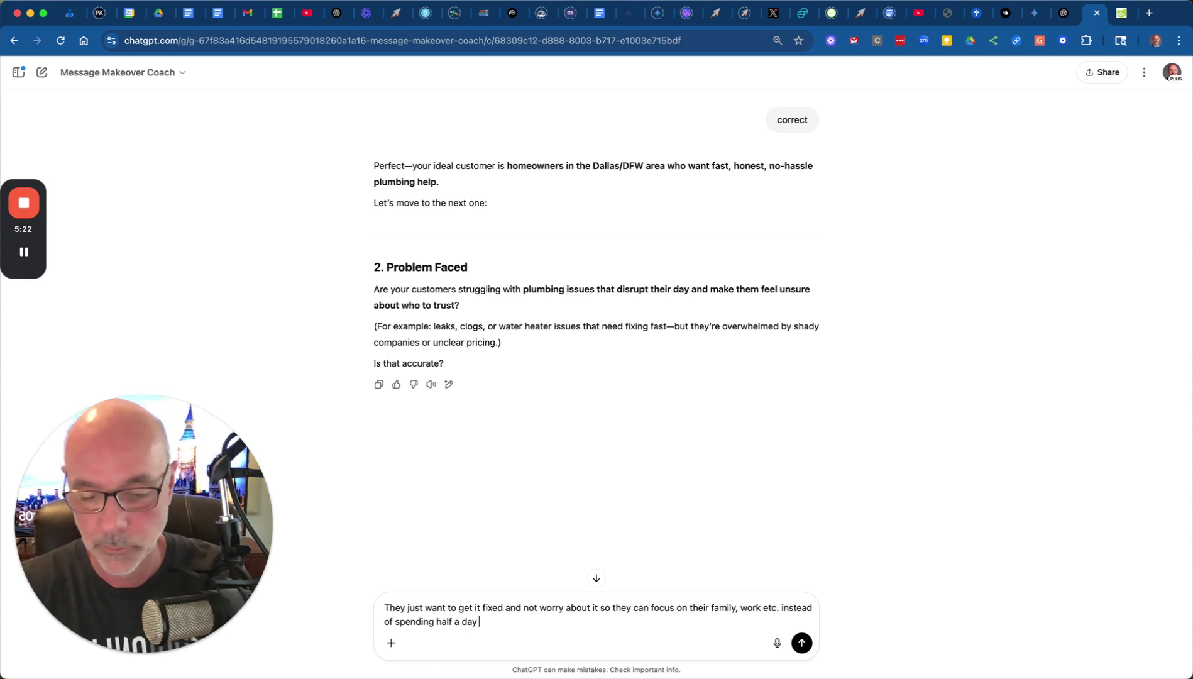
pyautogui.write(' on ')
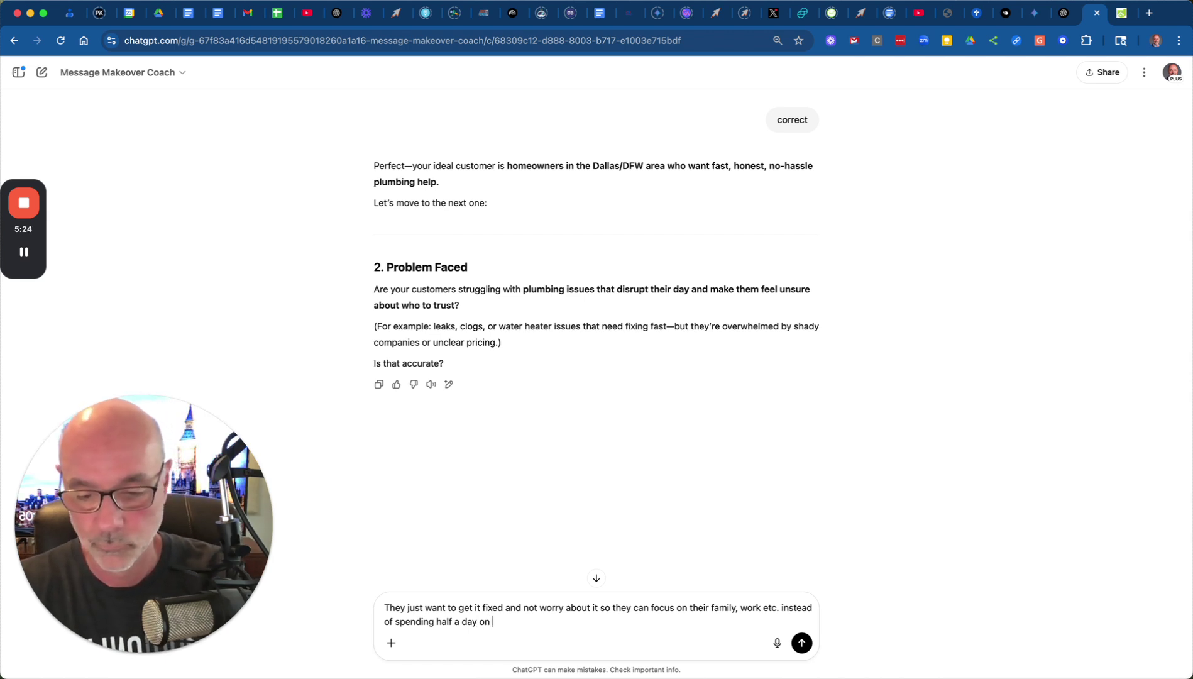
pyautogui.write('pricing and who to trust.')
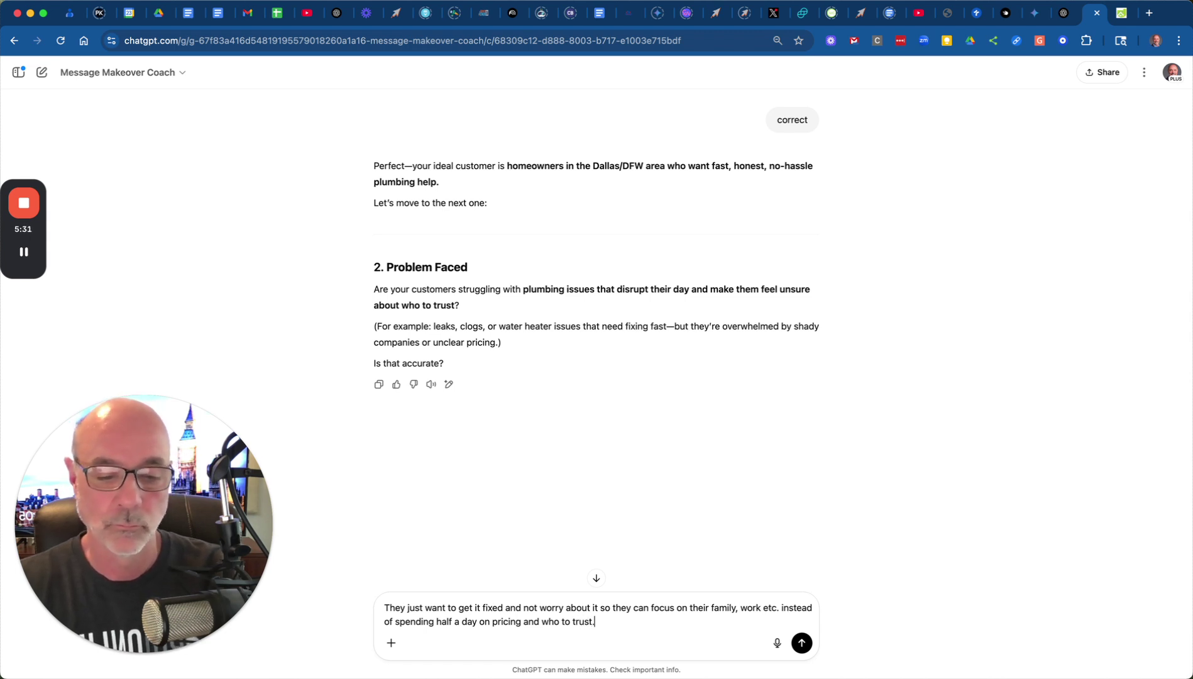
pyautogui.press('Return')
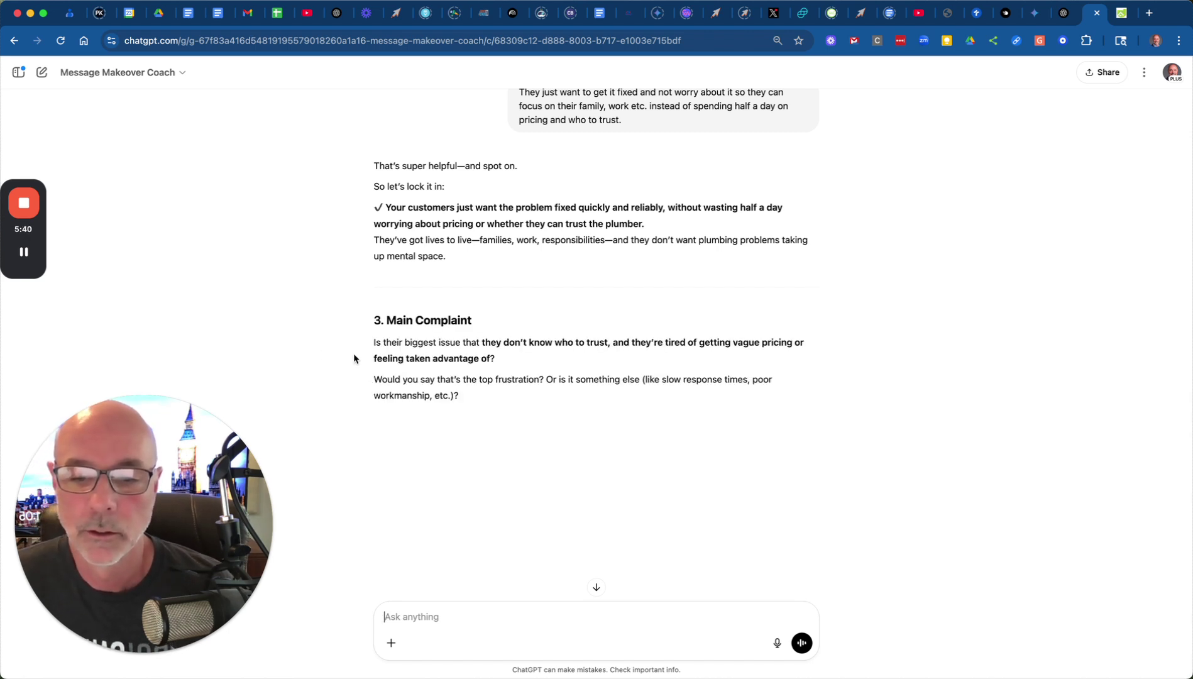
# Step: Read the Main Complaint question and draft the reply "Exactly. This is the last thing they planned on dealing with"
pyautogui.scroll(-1, 350, 348)
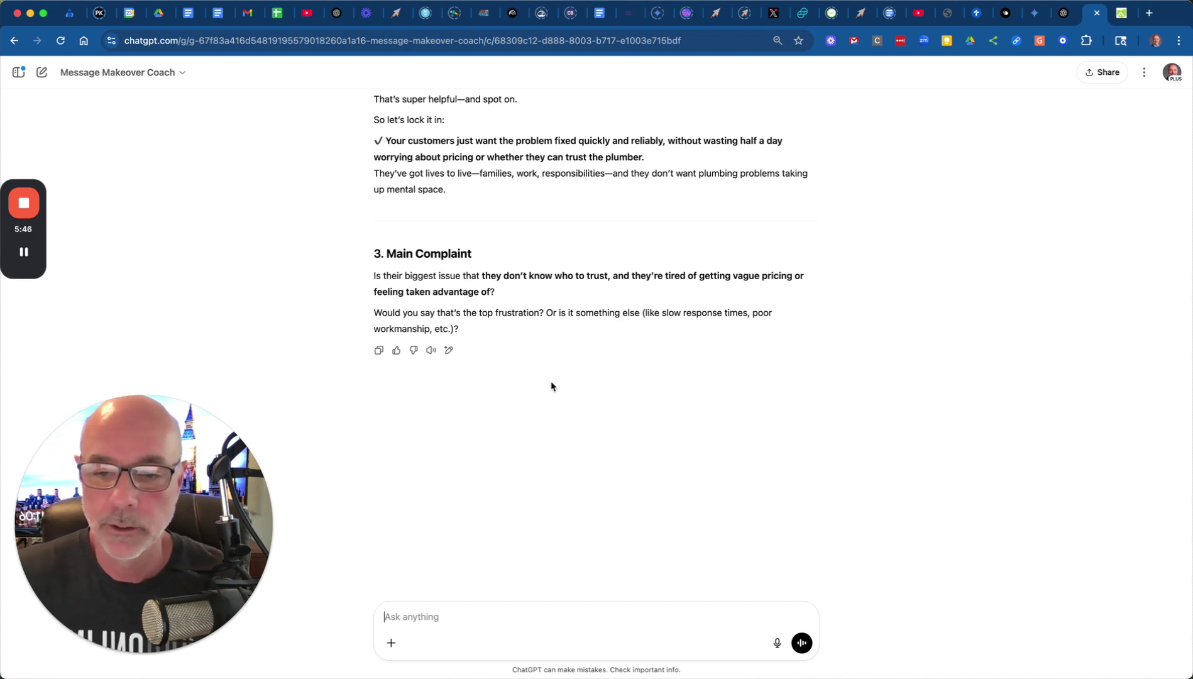
pyautogui.click(471, 618)
pyautogui.write('E')
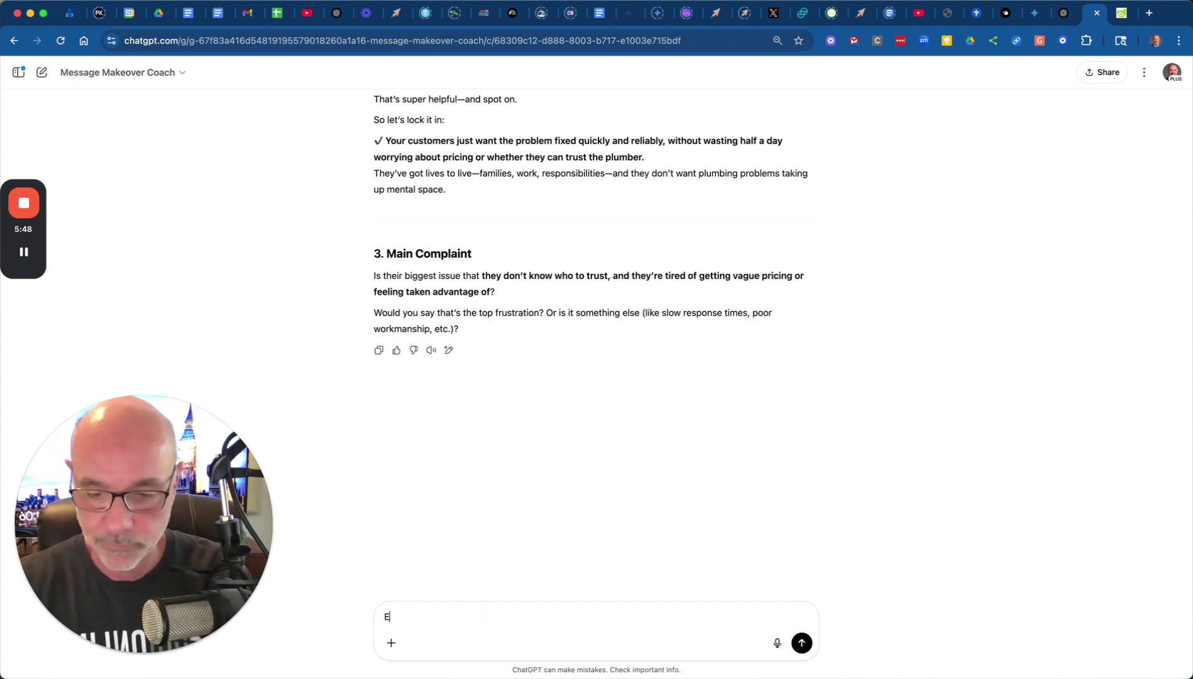
pyautogui.write('xactly')
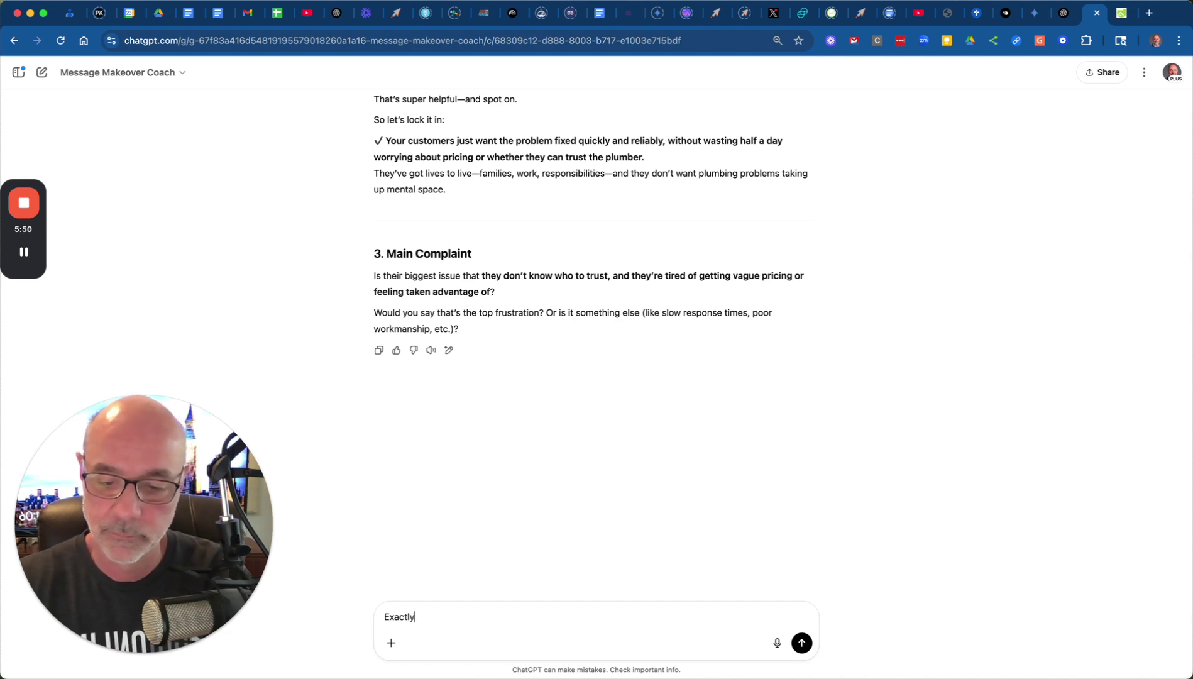
pyautogui.write('. This')
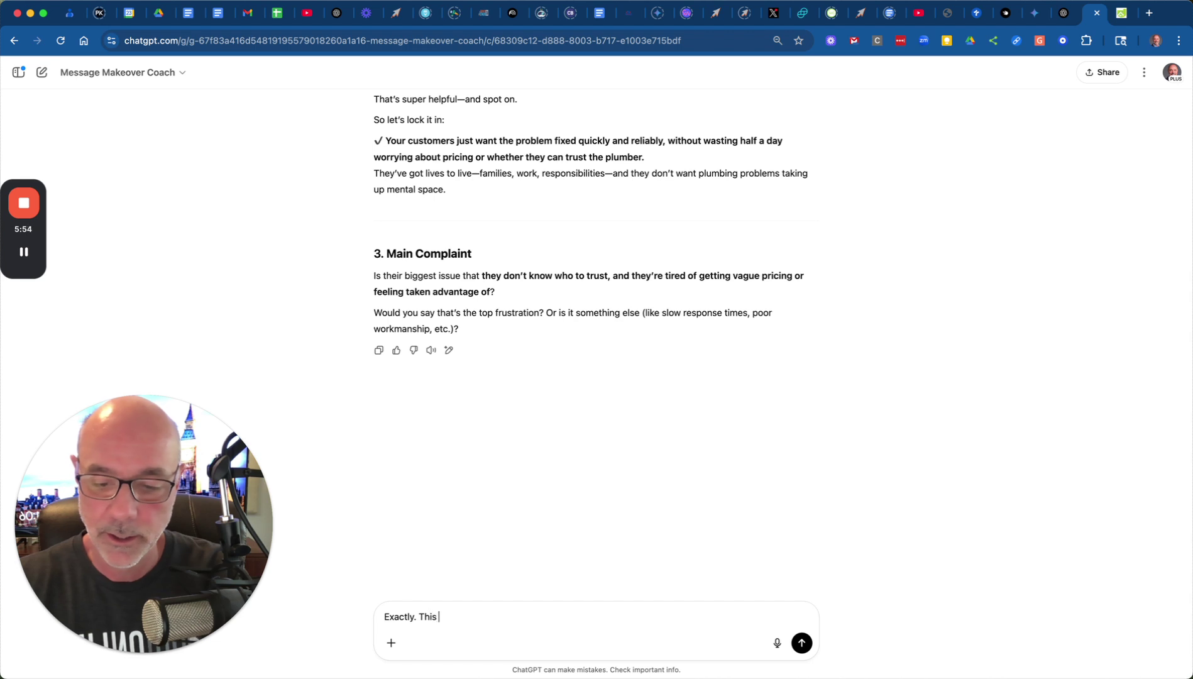
pyautogui.write(' is t')
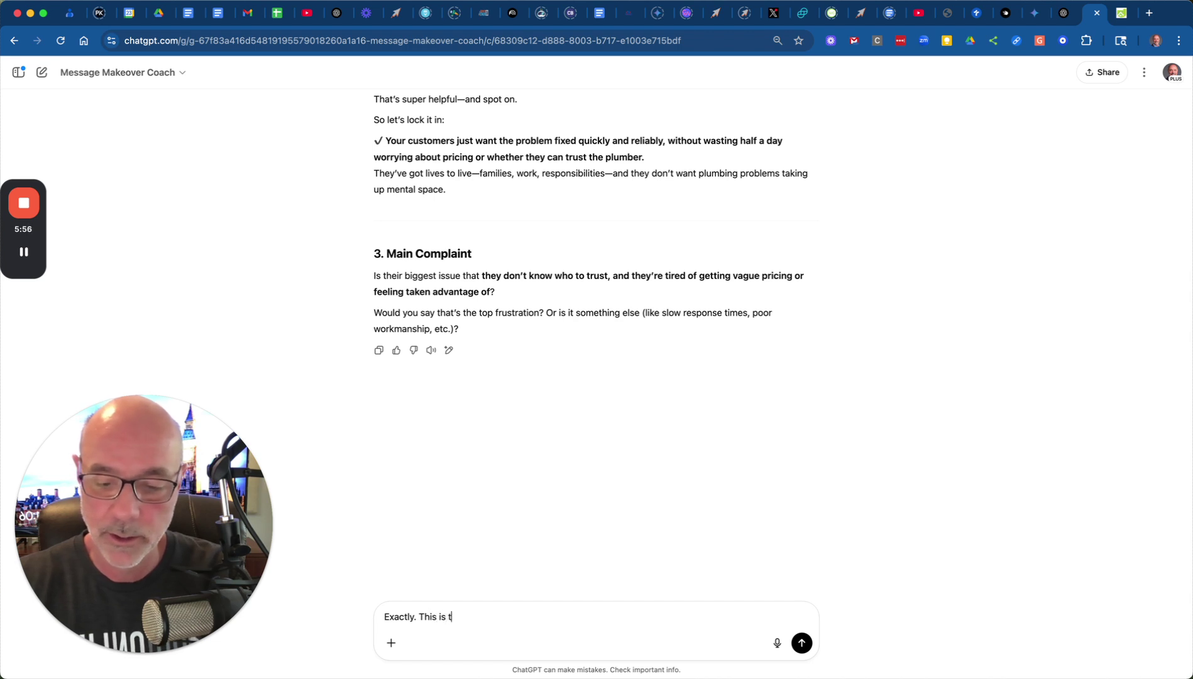
pyautogui.write('he last thin')
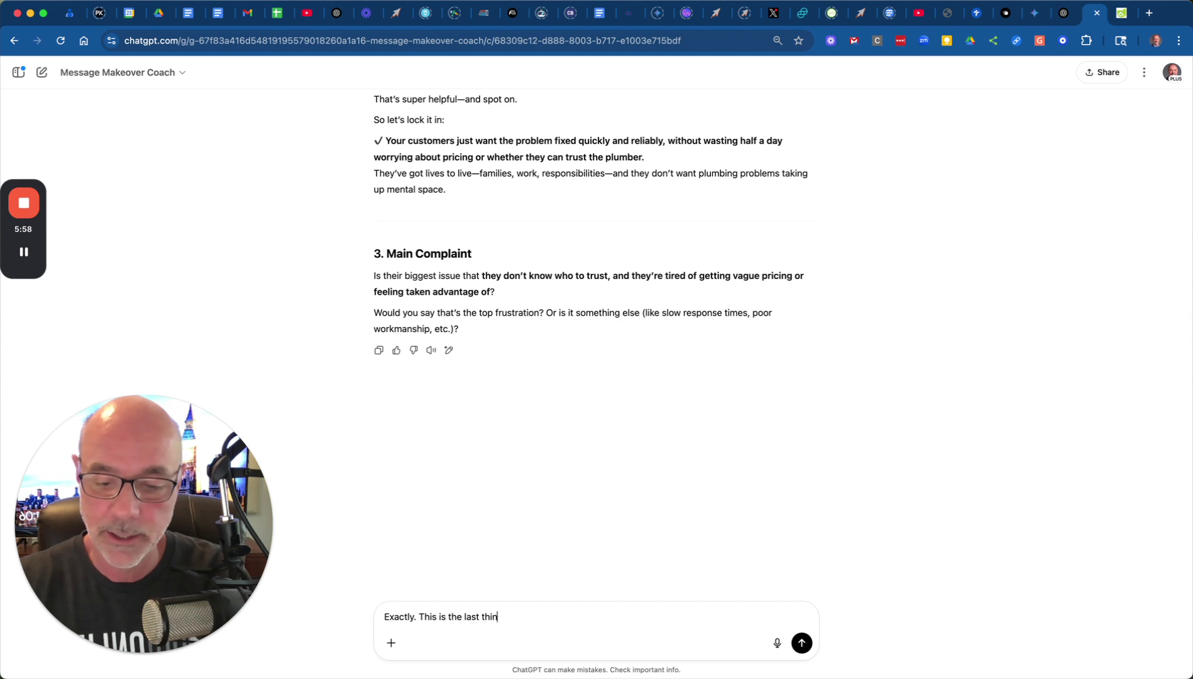
pyautogui.write('g they pl')
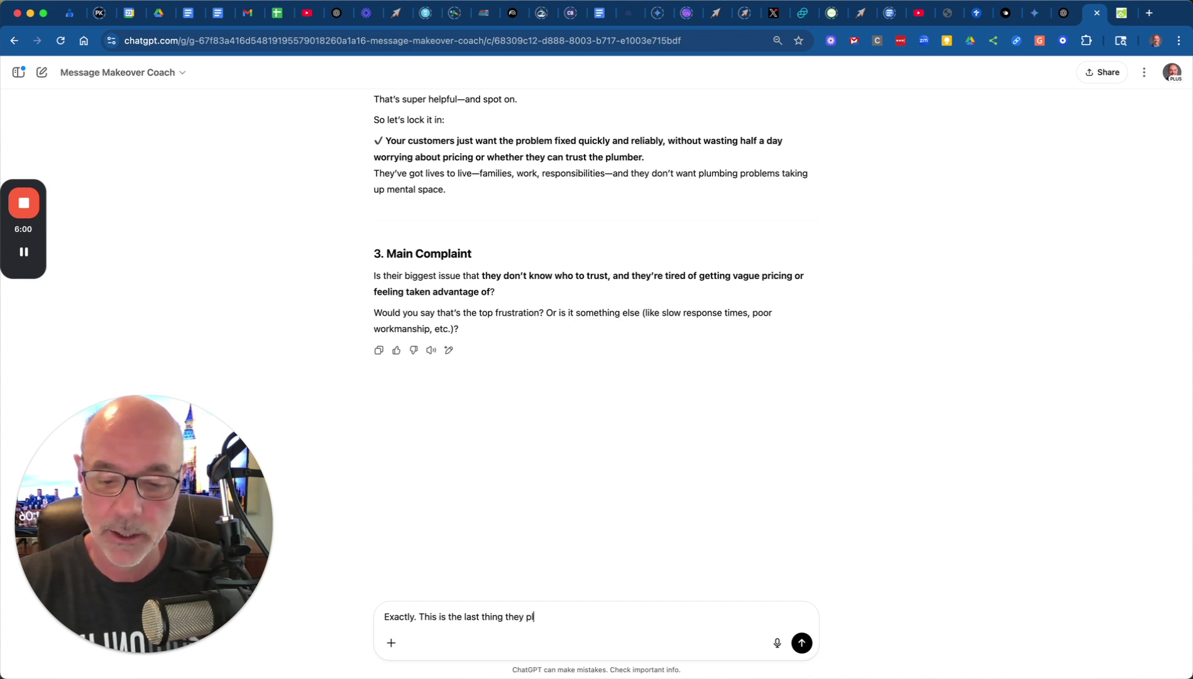
pyautogui.write('anned on dealing with')
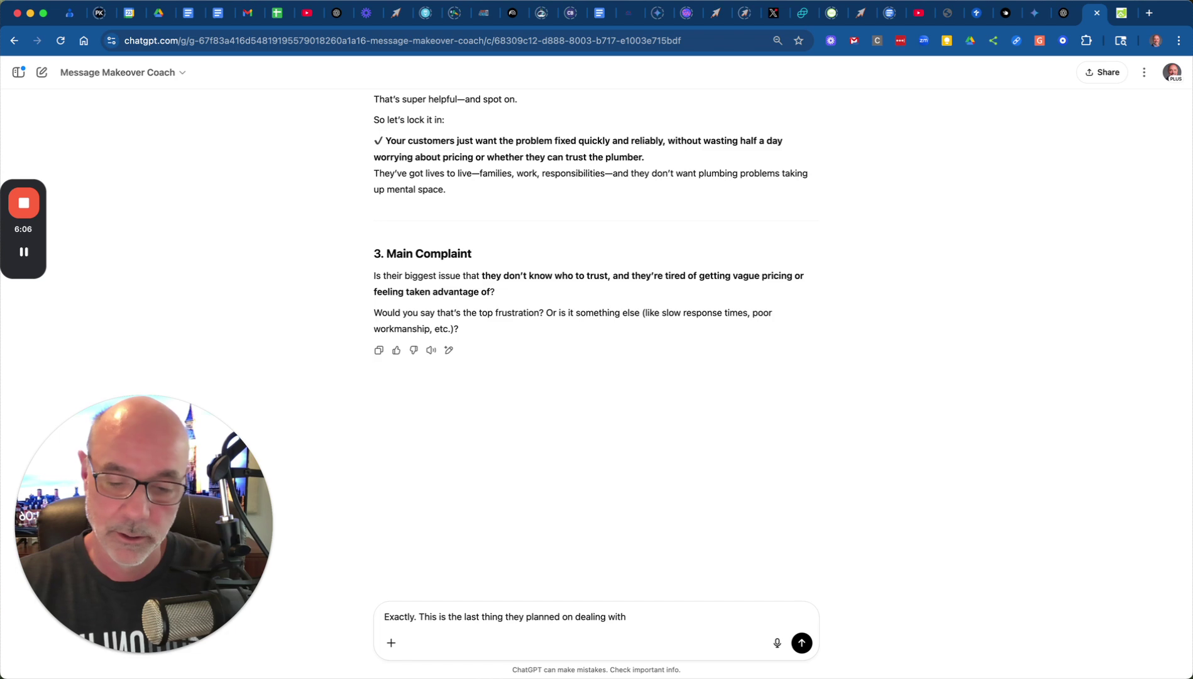
# Step: Finish the Main Complaint reply with "and now they have a mess and still have to get on with their day." and send it
pyautogui.write(' and now ')
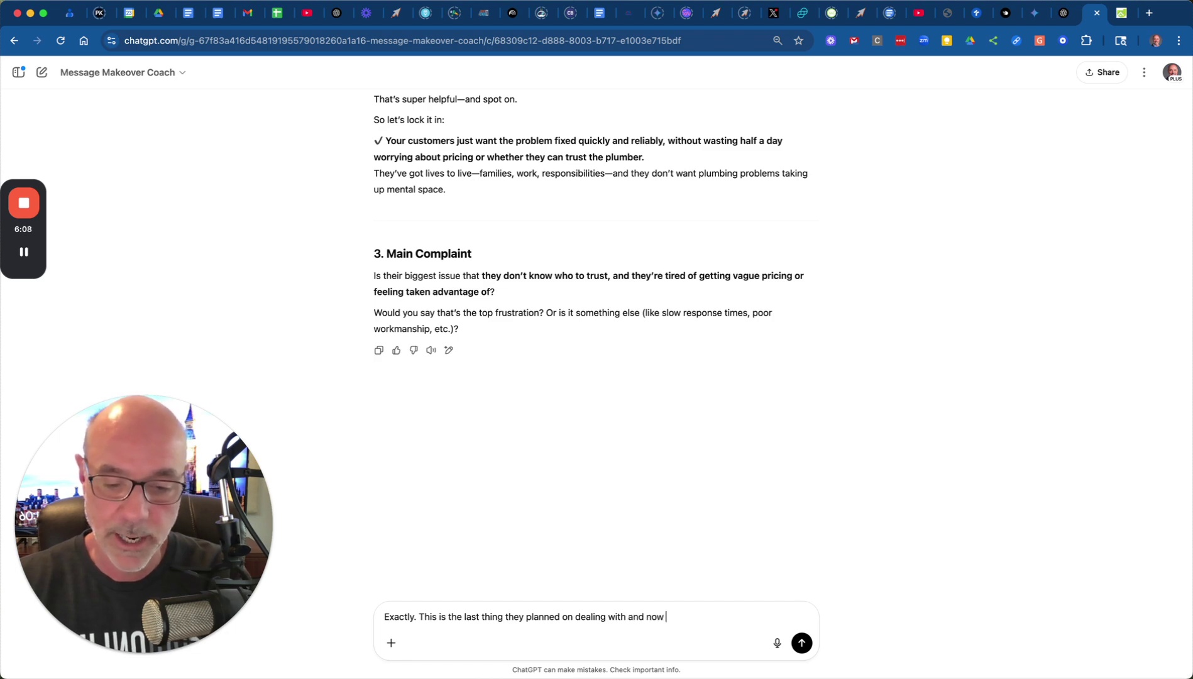
pyautogui.write('they h')
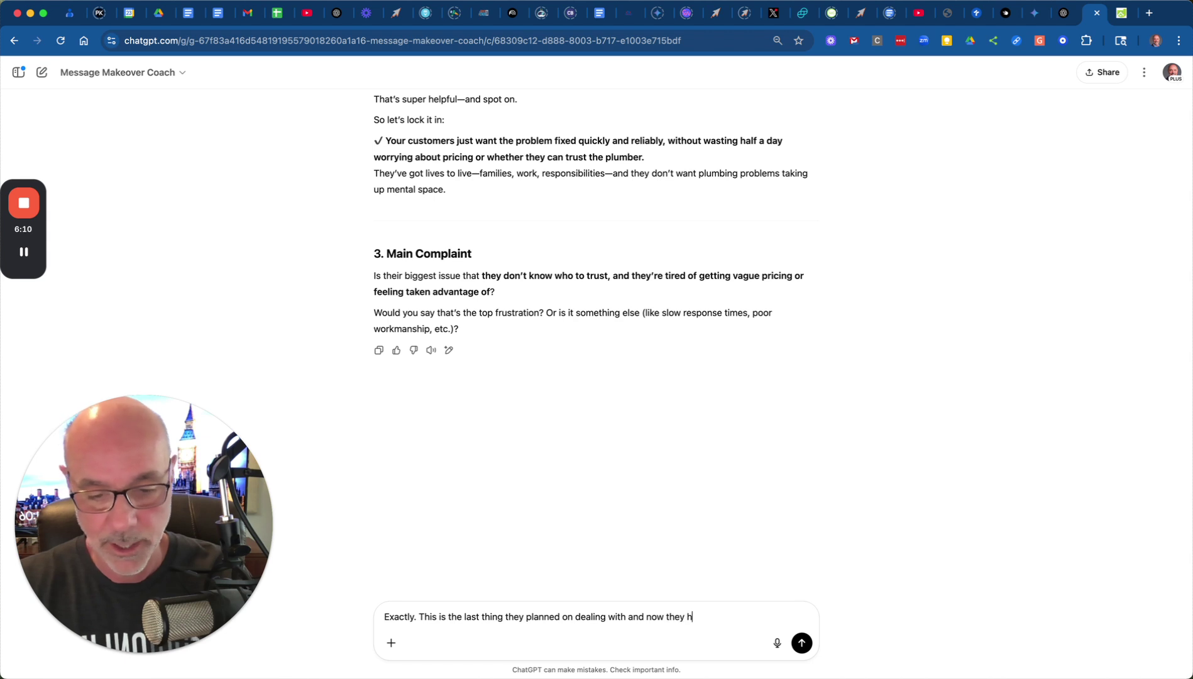
pyautogui.write('ave a mess and ')
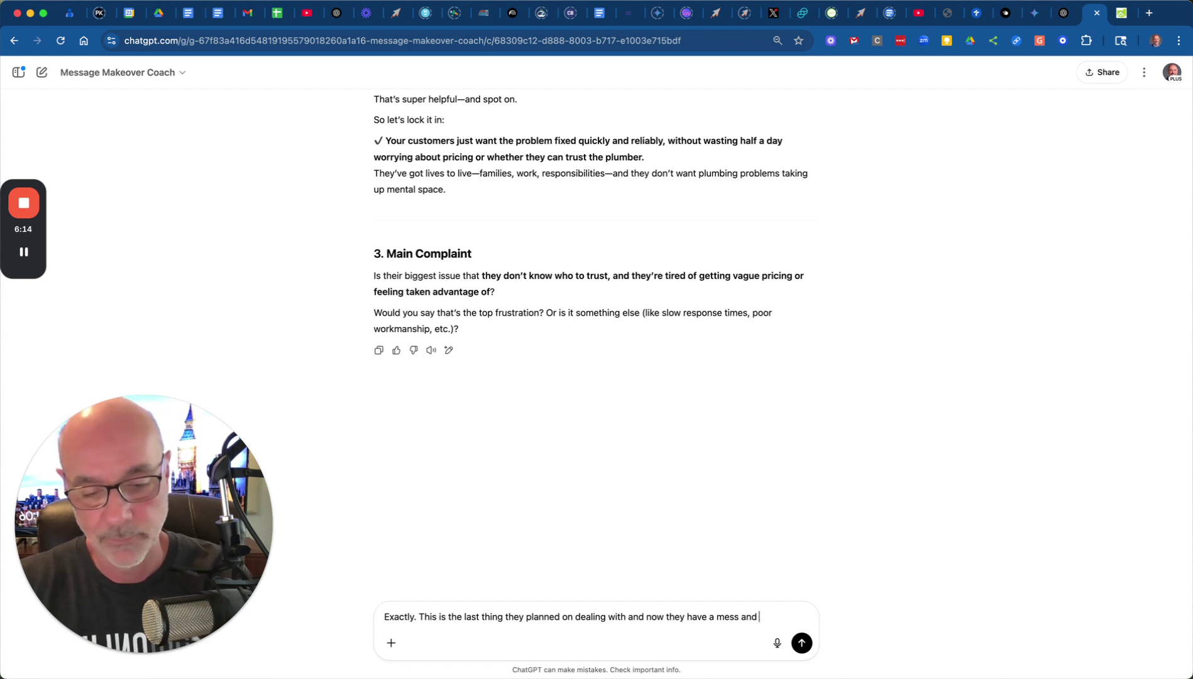
pyautogui.write('still have to g')
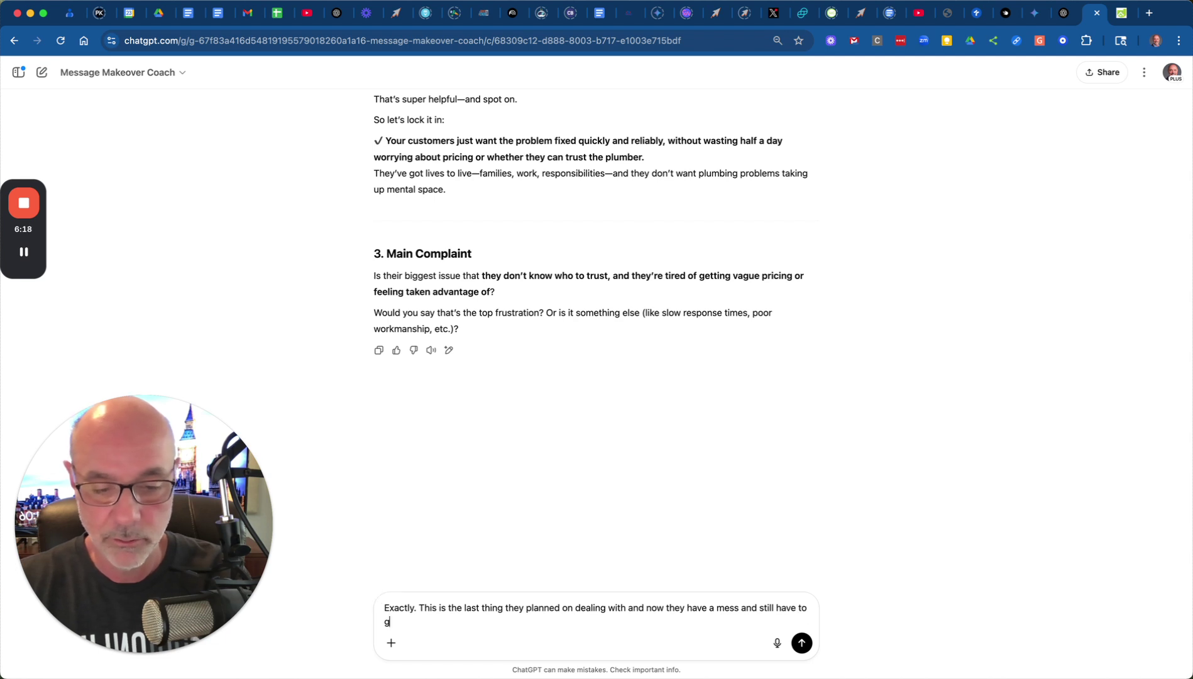
pyautogui.write('et on with their day.')
pyautogui.press('Return')
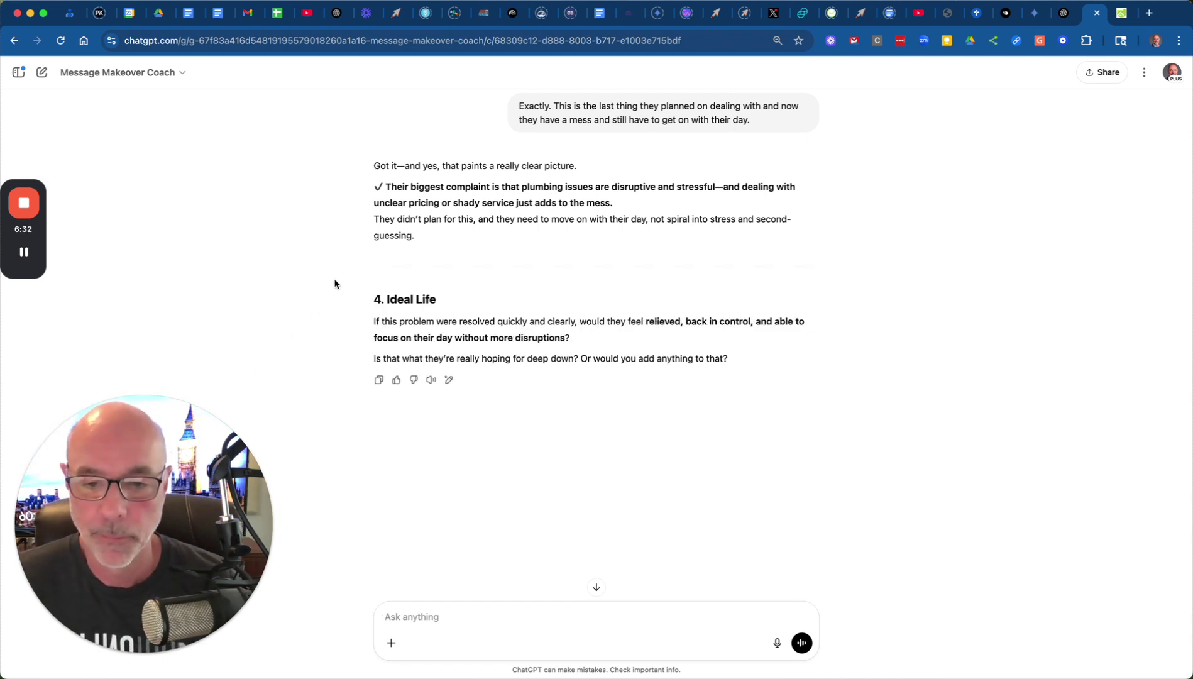
# Step: Answer the Ideal Life question with "Yes" and the Failed Solution question with "All of the above"
pyautogui.click(460, 610)
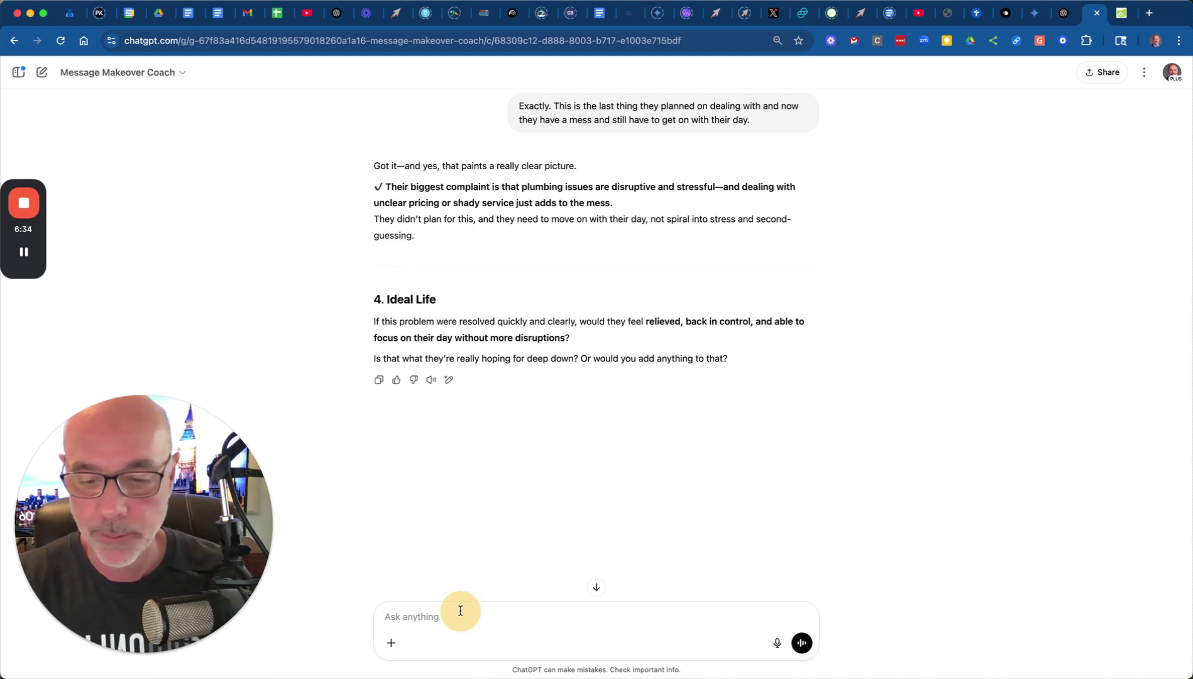
pyautogui.write('Yes')
pyautogui.press('Return')
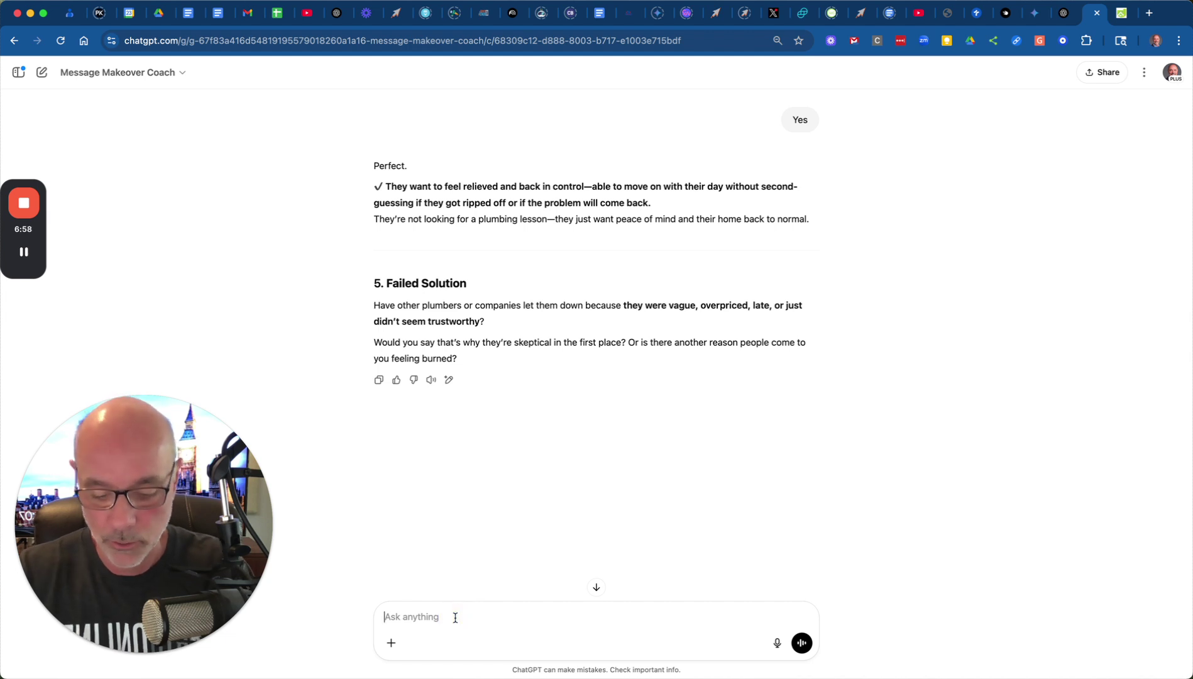
pyautogui.write('All of gh')
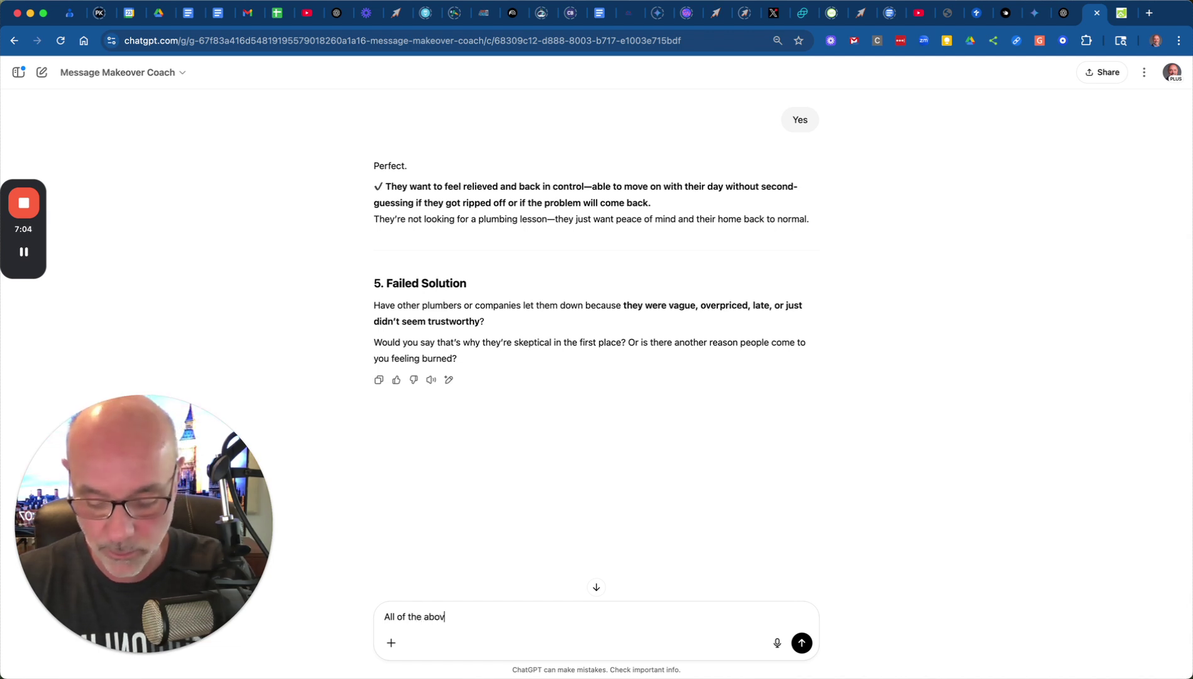
pyautogui.press('Return')
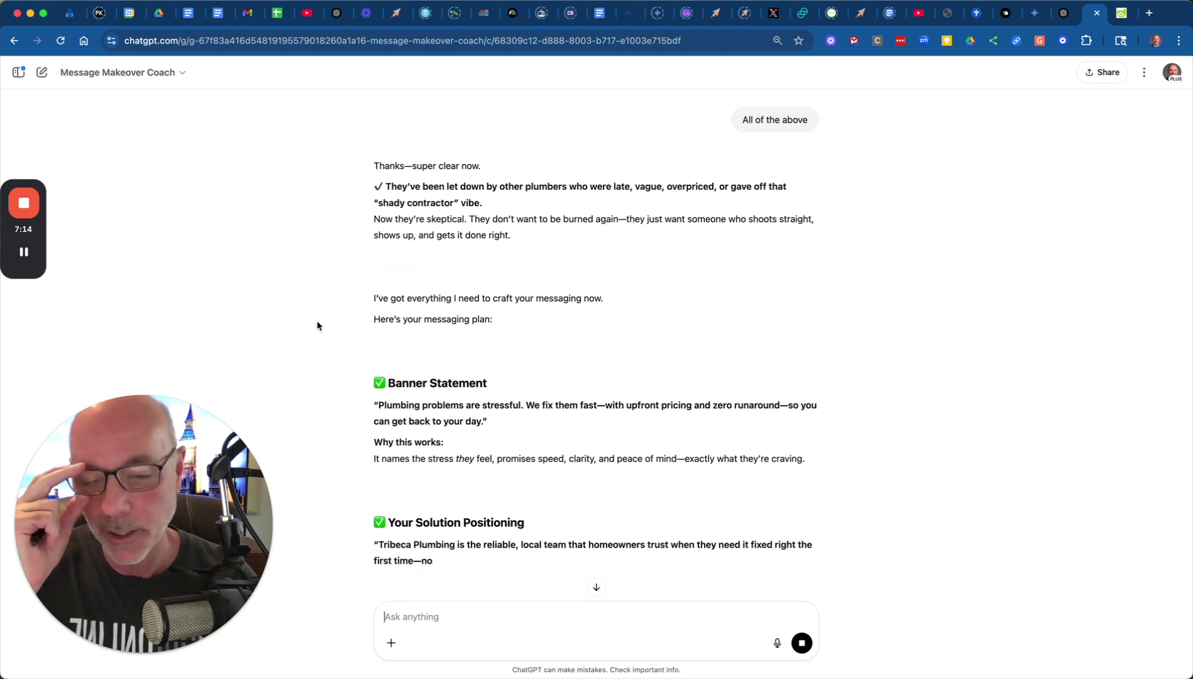
# Step: Review the generated messaging plan from the Banner Statement through the Sample Content, enlarging the text around the Banner Statement
pyautogui.scroll(-2, 317, 325)
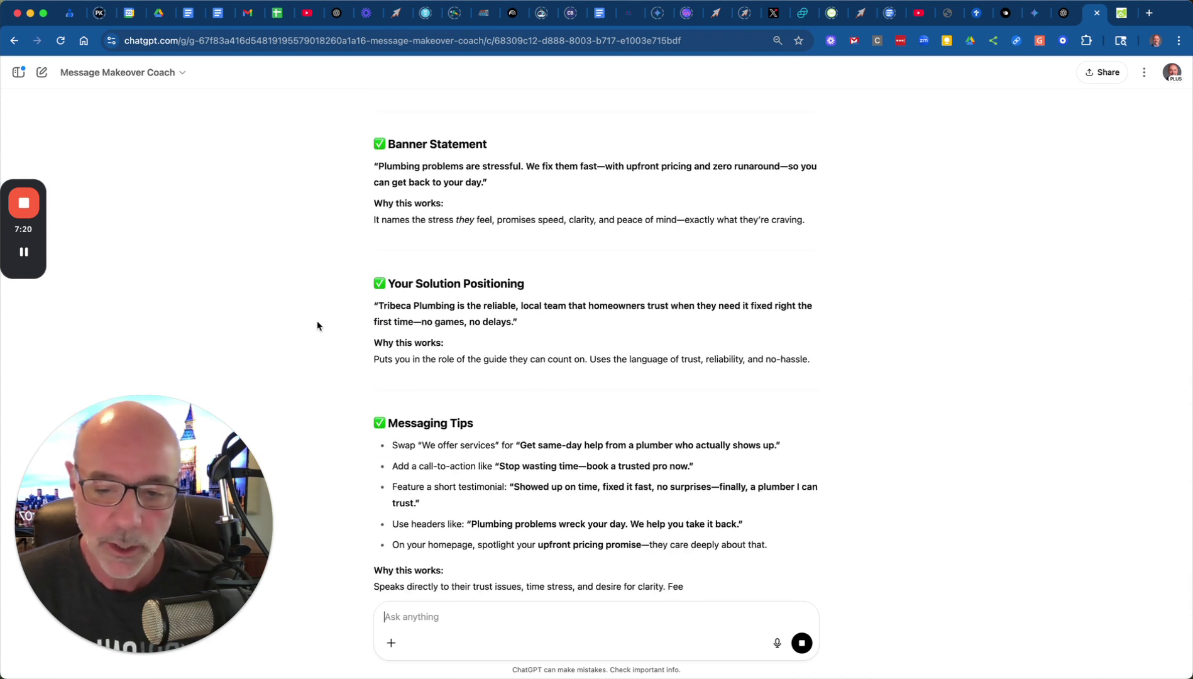
pyautogui.scroll(-2, 329, 322)
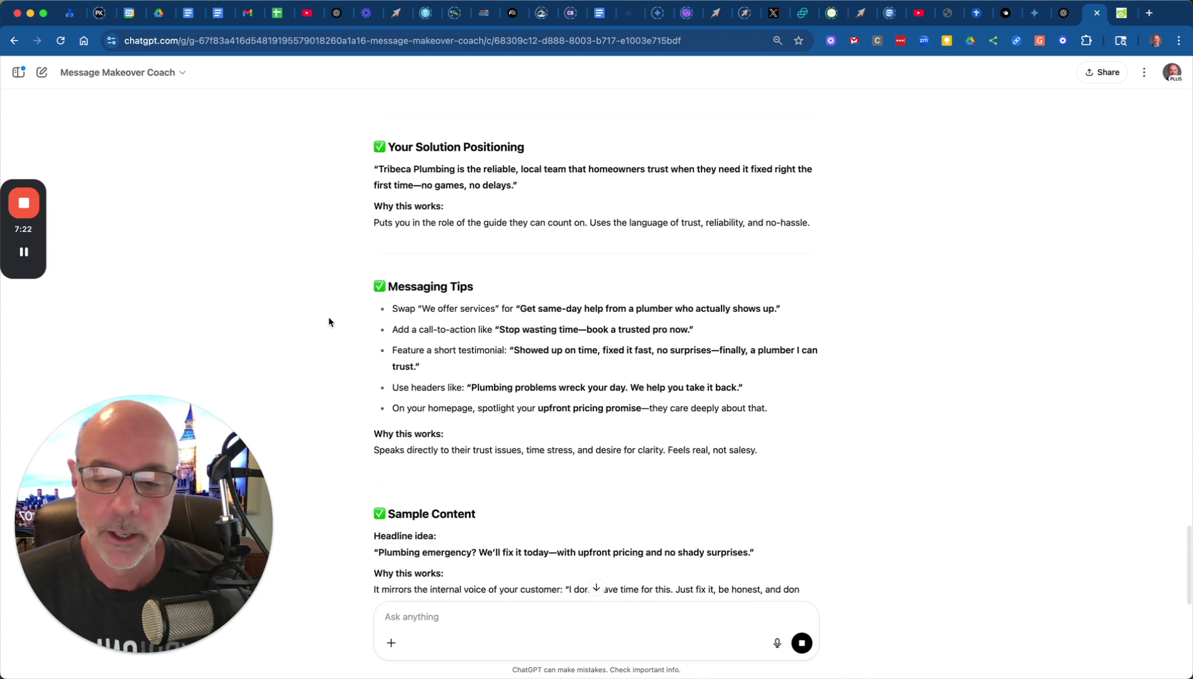
pyautogui.scroll(3, 329, 319)
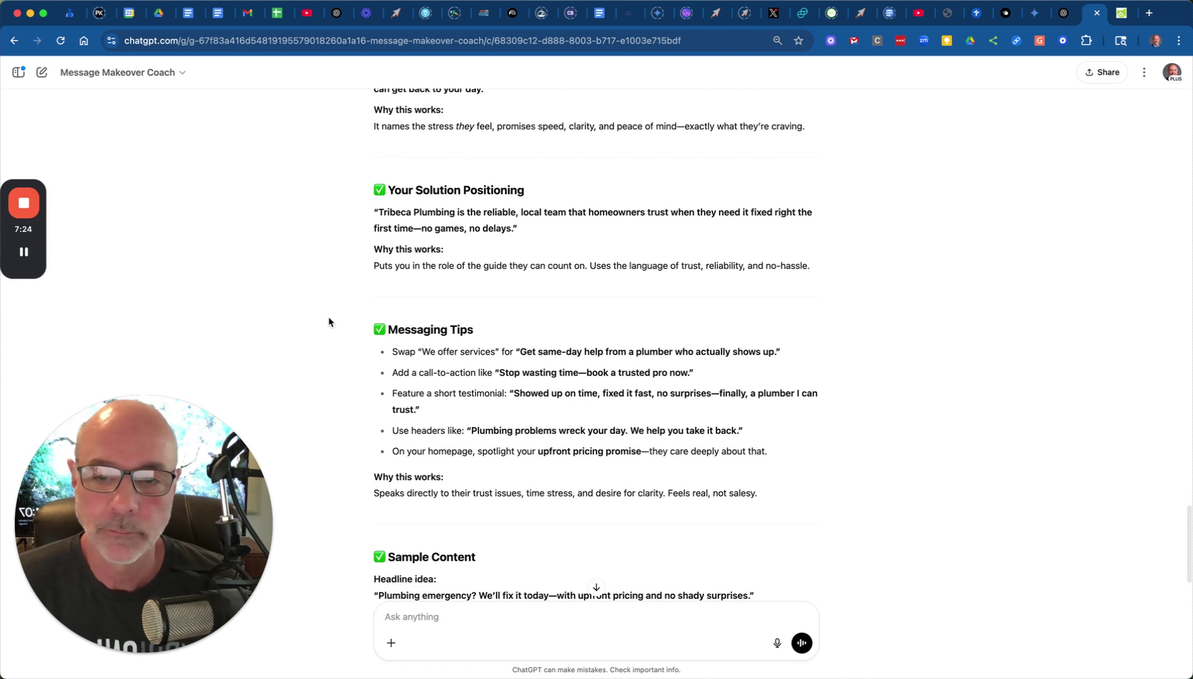
pyautogui.scroll(1, 329, 317)
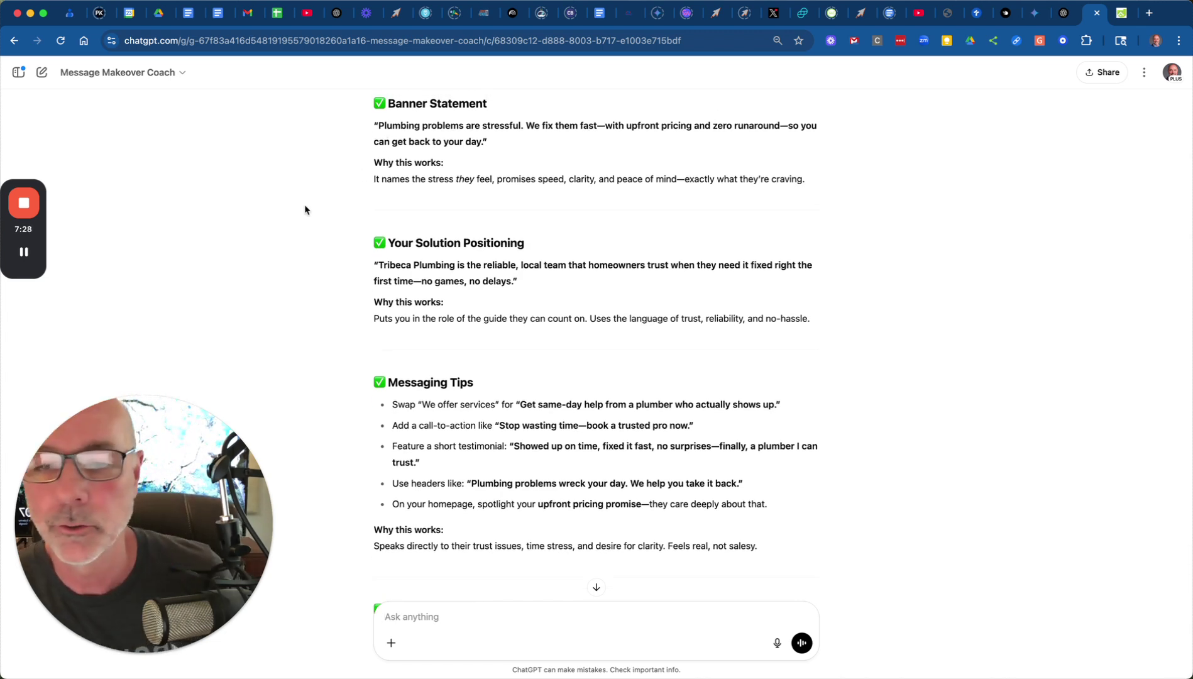
pyautogui.scroll(5, 306, 209)
pyautogui.scroll(3, 305, 210)
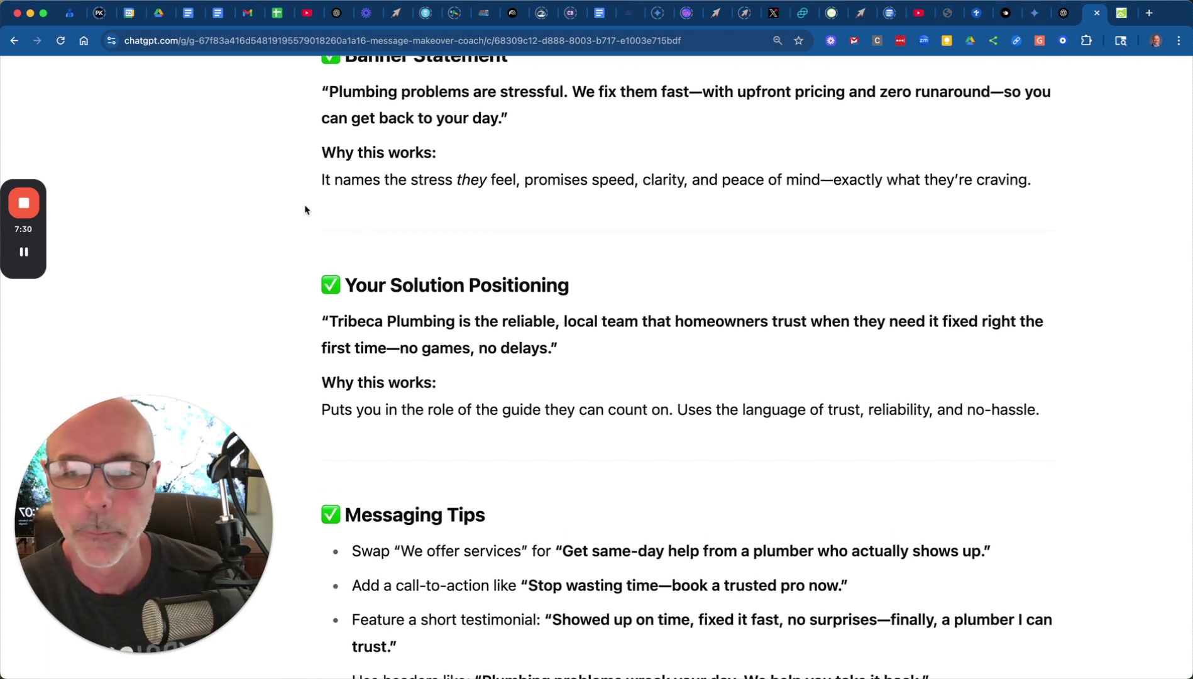
pyautogui.scroll(1, 530, 122)
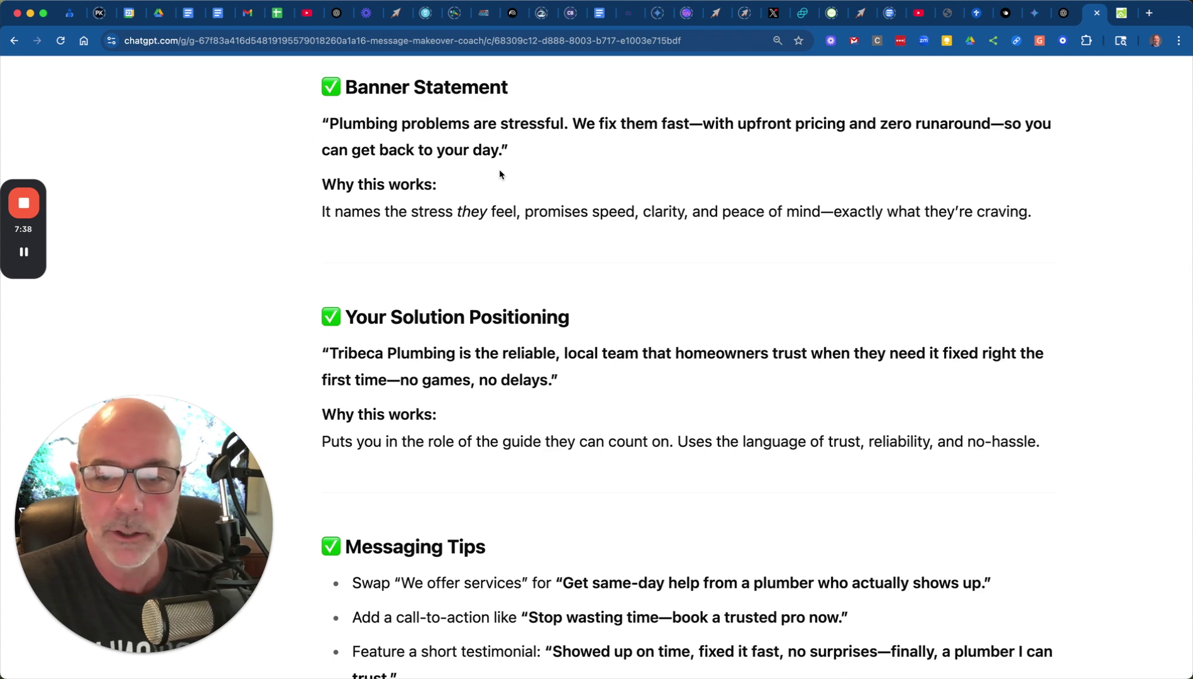
pyautogui.scroll(1, 500, 174)
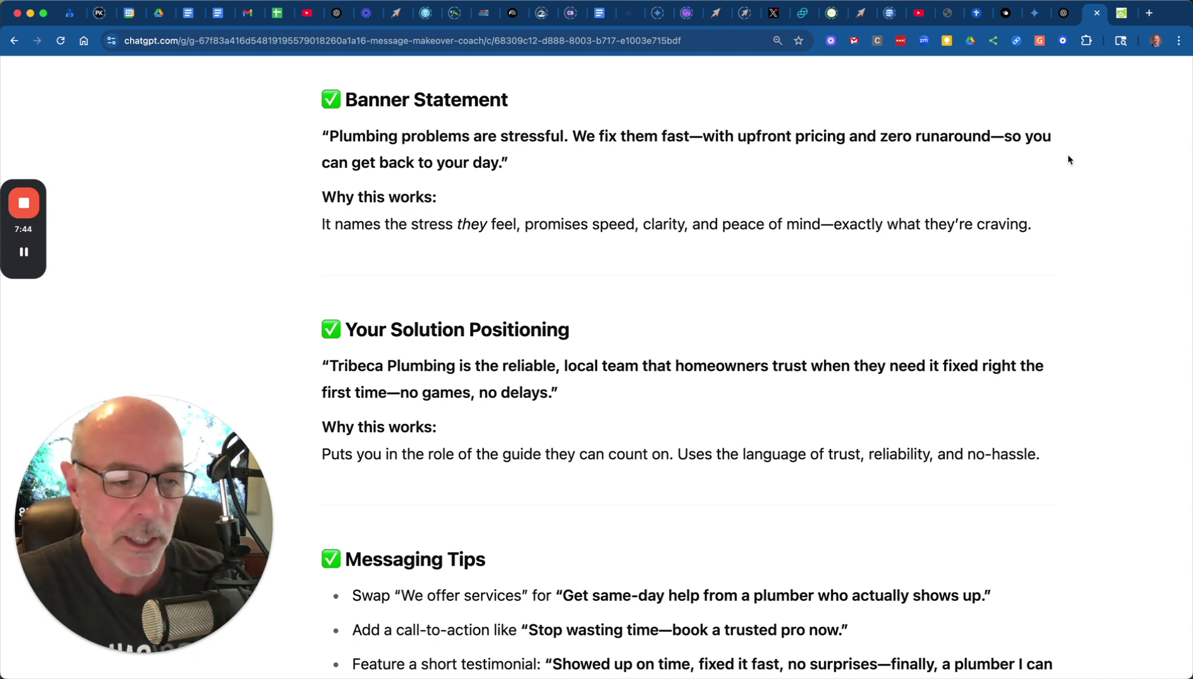
# Step: Compare the headline on the Tribeca Plumbing homepage with the coach's Banner Statement, highlighting the statement's text in the chat
pyautogui.click(1119, 18)
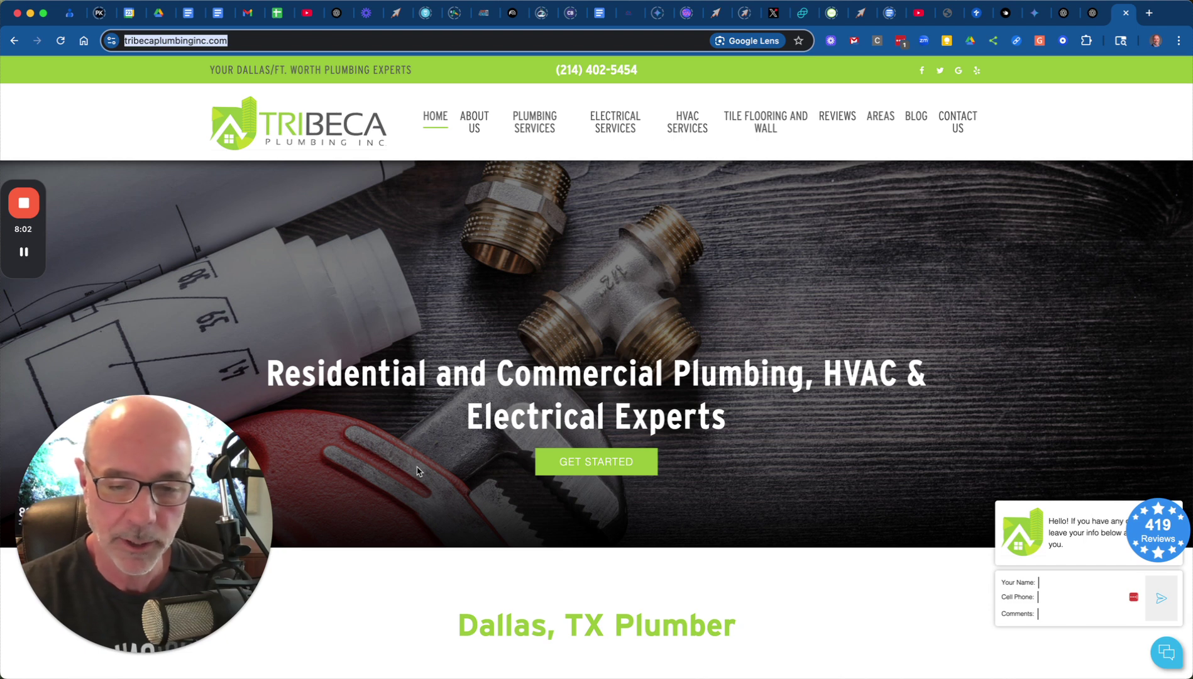
pyautogui.scroll(-1, 418, 472)
pyautogui.scroll(1, 377, 378)
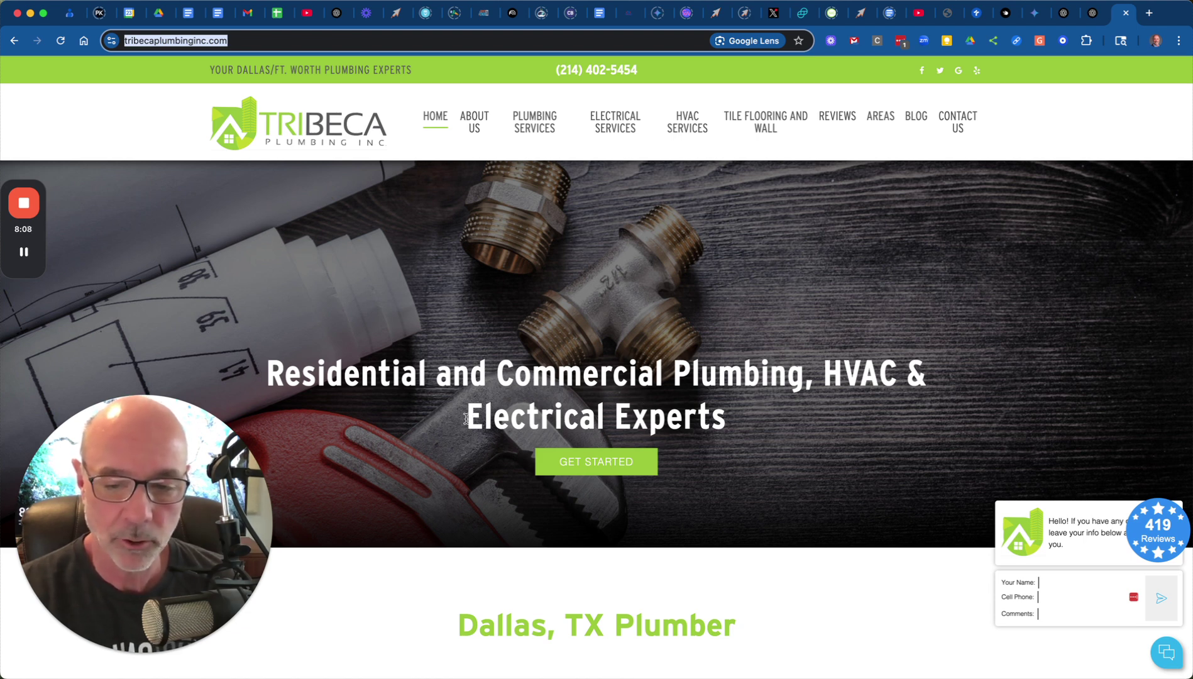
pyautogui.moveTo(466, 419); pyautogui.dragTo(753, 419)
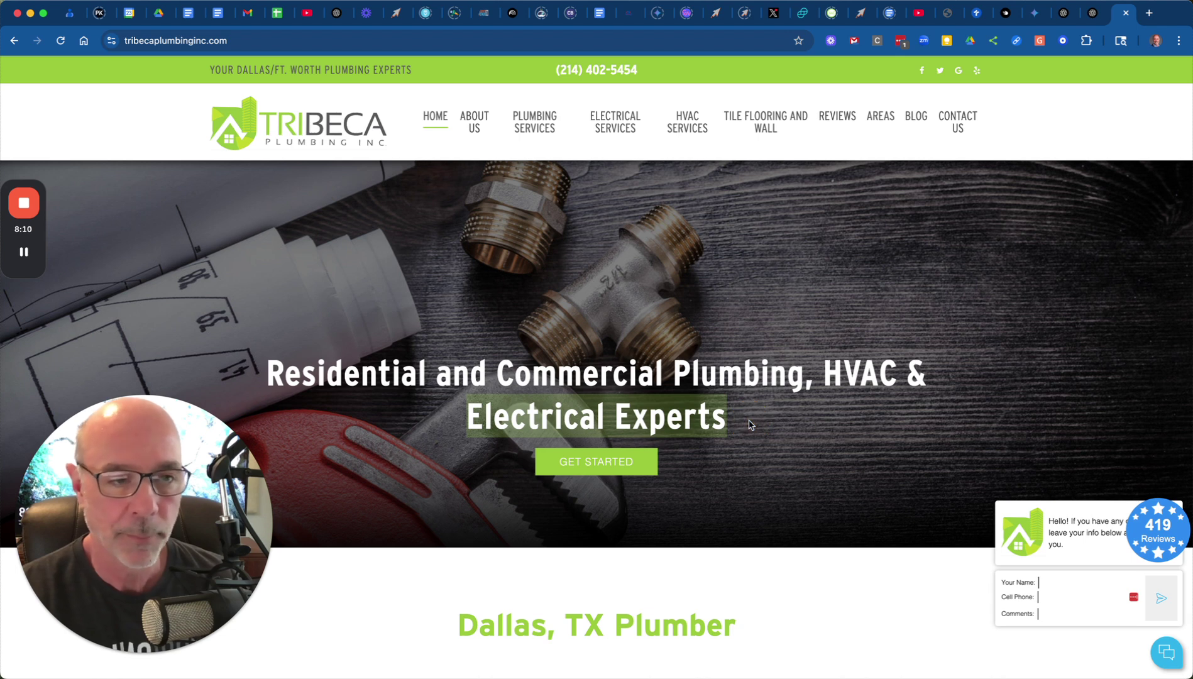
pyautogui.click(1089, 22)
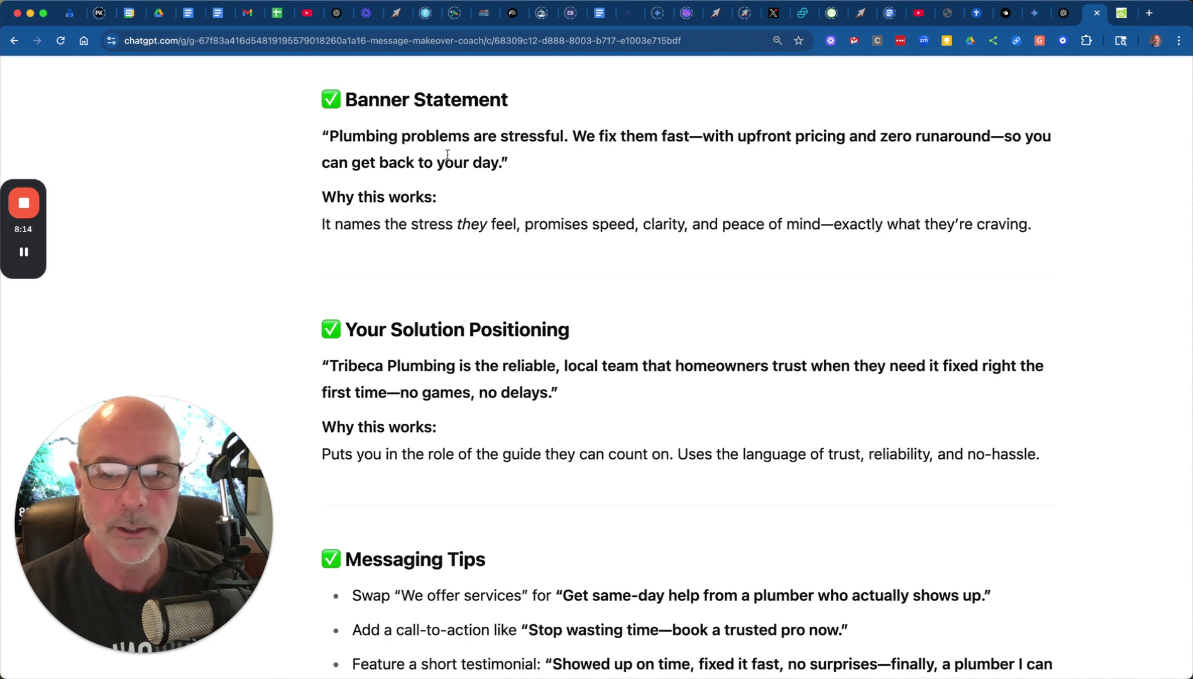
pyautogui.moveTo(330, 135); pyautogui.dragTo(527, 167)
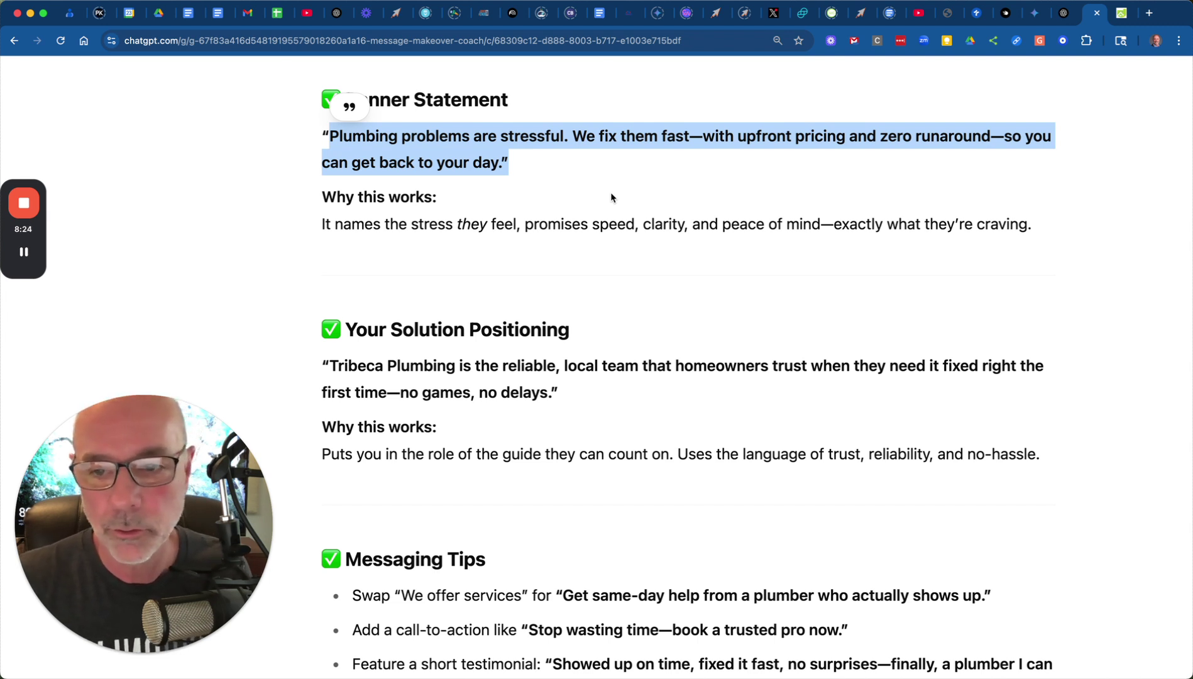
# Step: Highlight the Banner Statement's text again and read the Your Solution Positioning section below it
pyautogui.click(588, 193)
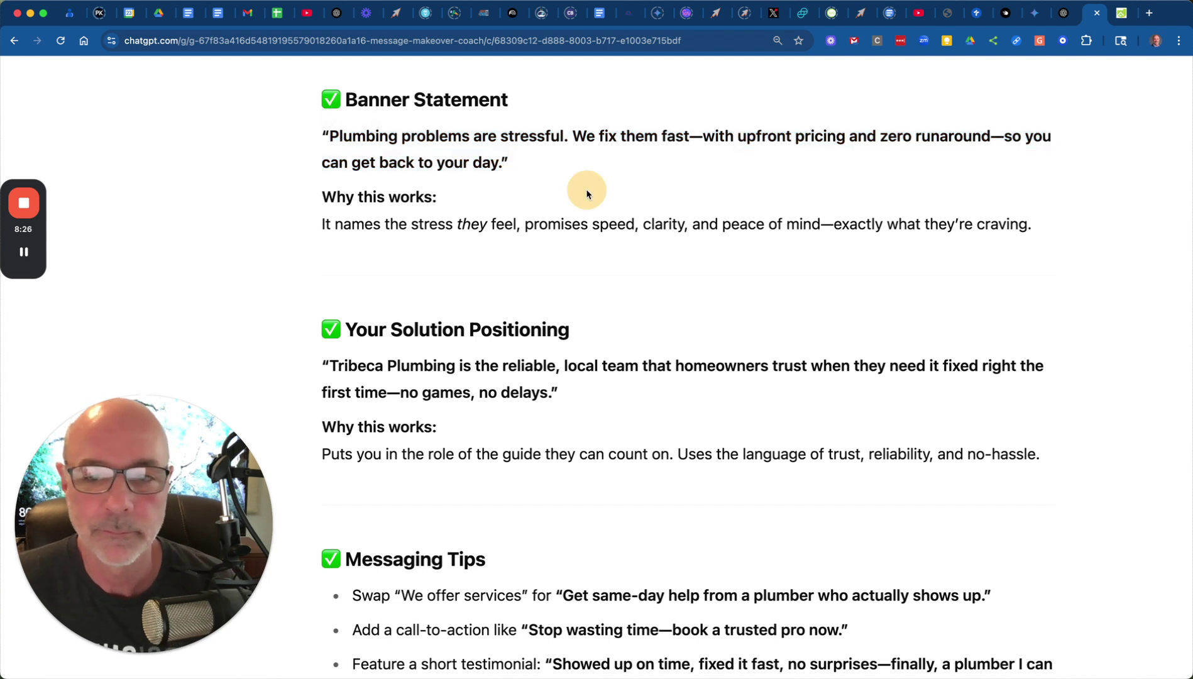
pyautogui.moveTo(329, 138); pyautogui.dragTo(532, 176)
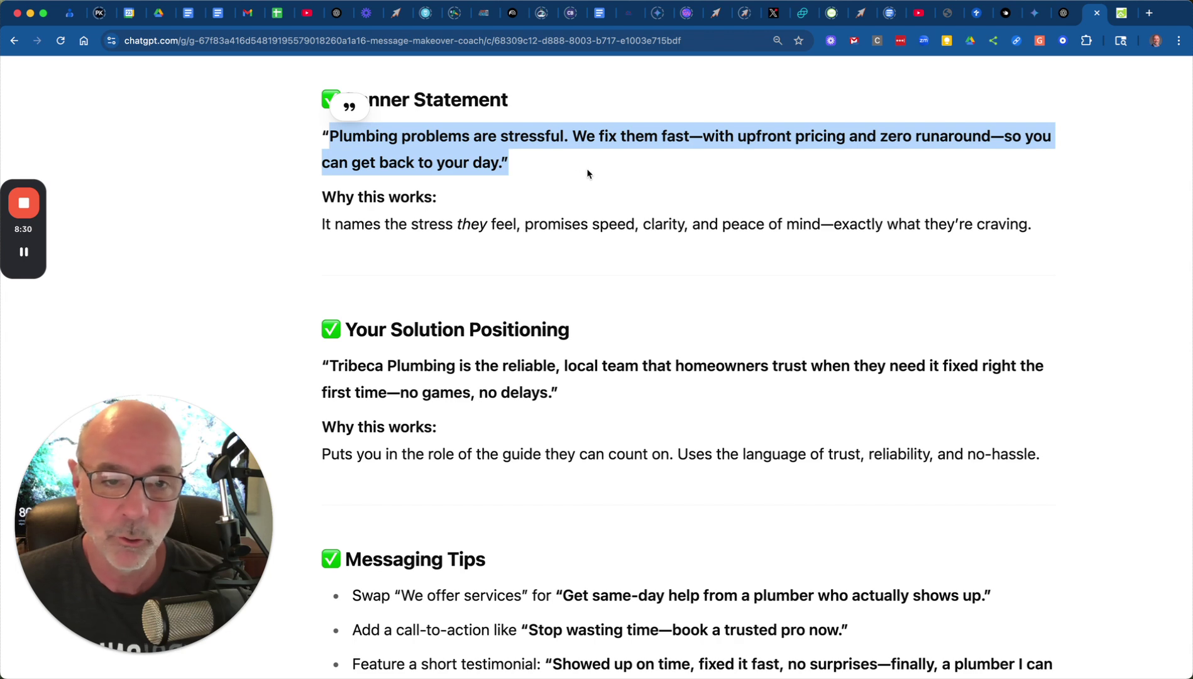
pyautogui.scroll(-5, 565, 179)
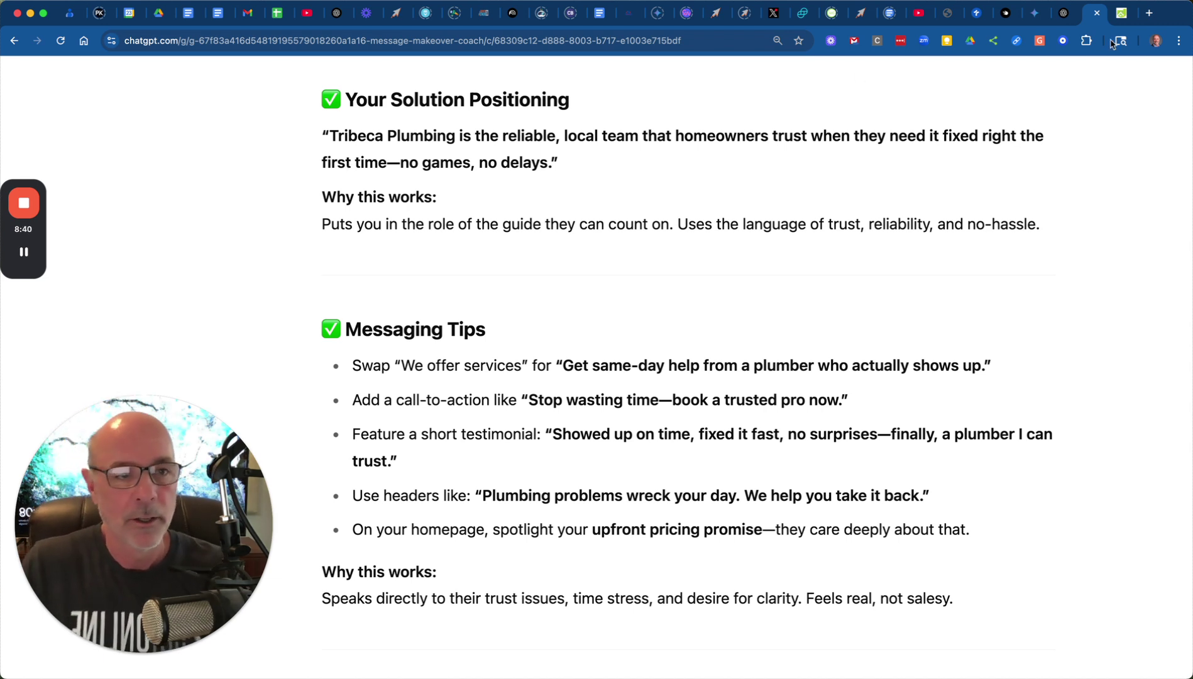
pyautogui.scroll(-2, 697, 274)
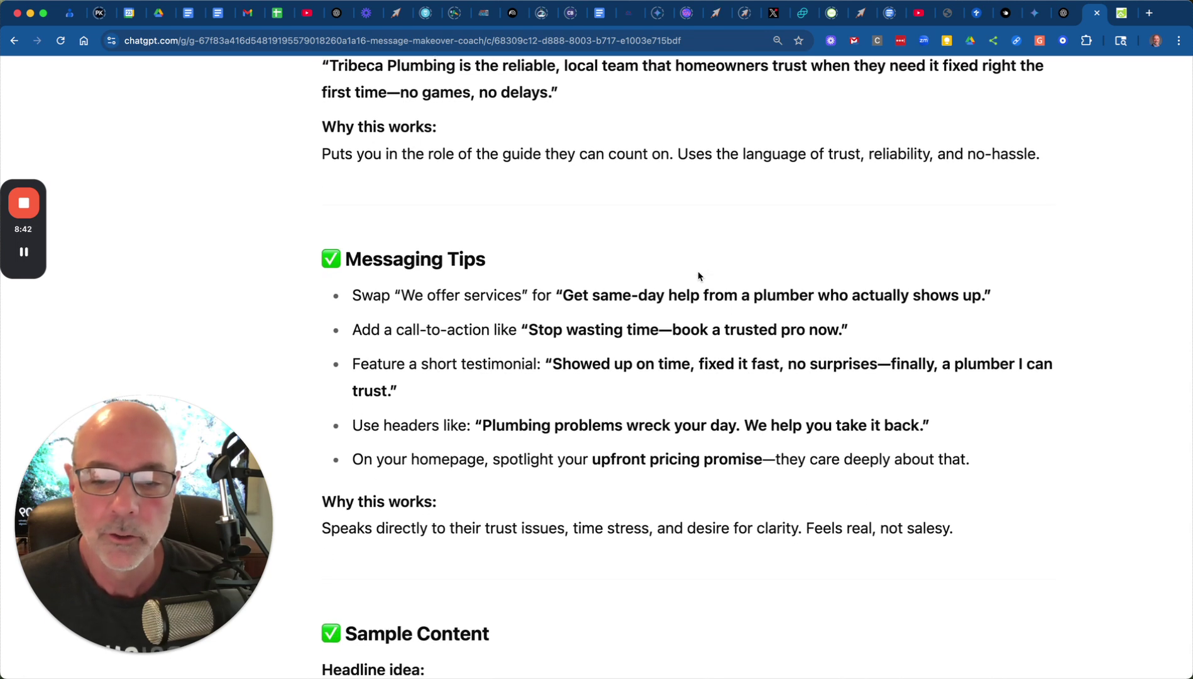
# Step: Highlight the suggested same-day help line, call-to-action and short testimonial in turn under Messaging Tips
pyautogui.scroll(-1, 697, 274)
pyautogui.scroll(-1, 698, 270)
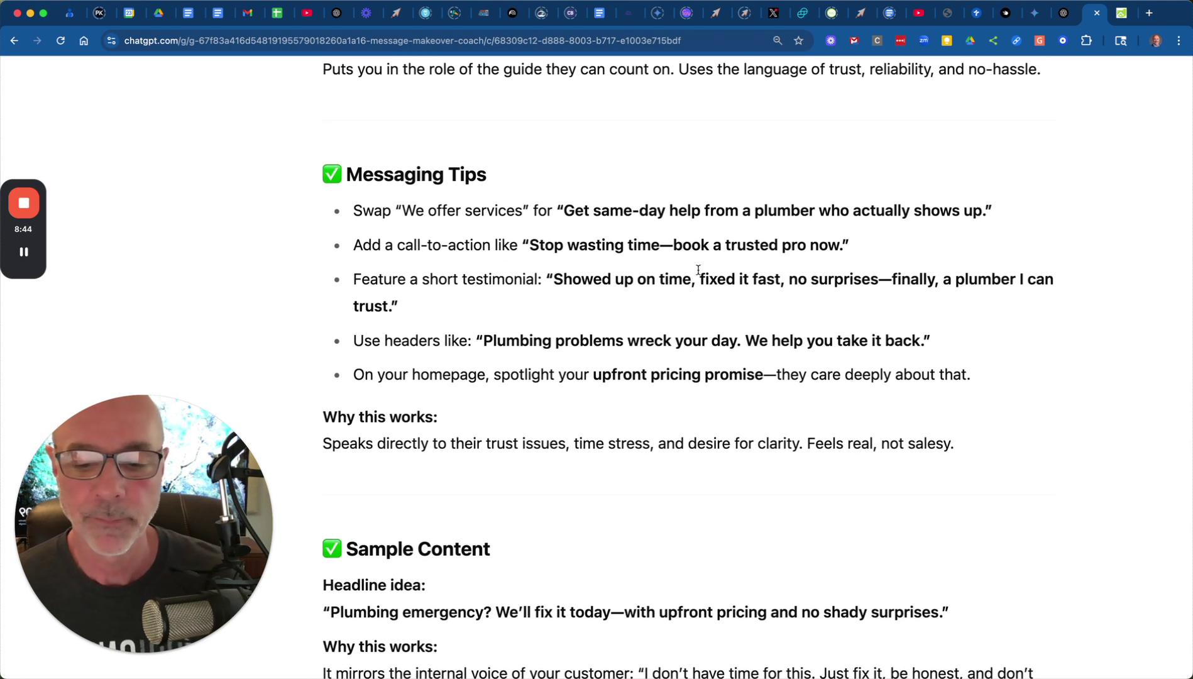
pyautogui.scroll(-1, 697, 270)
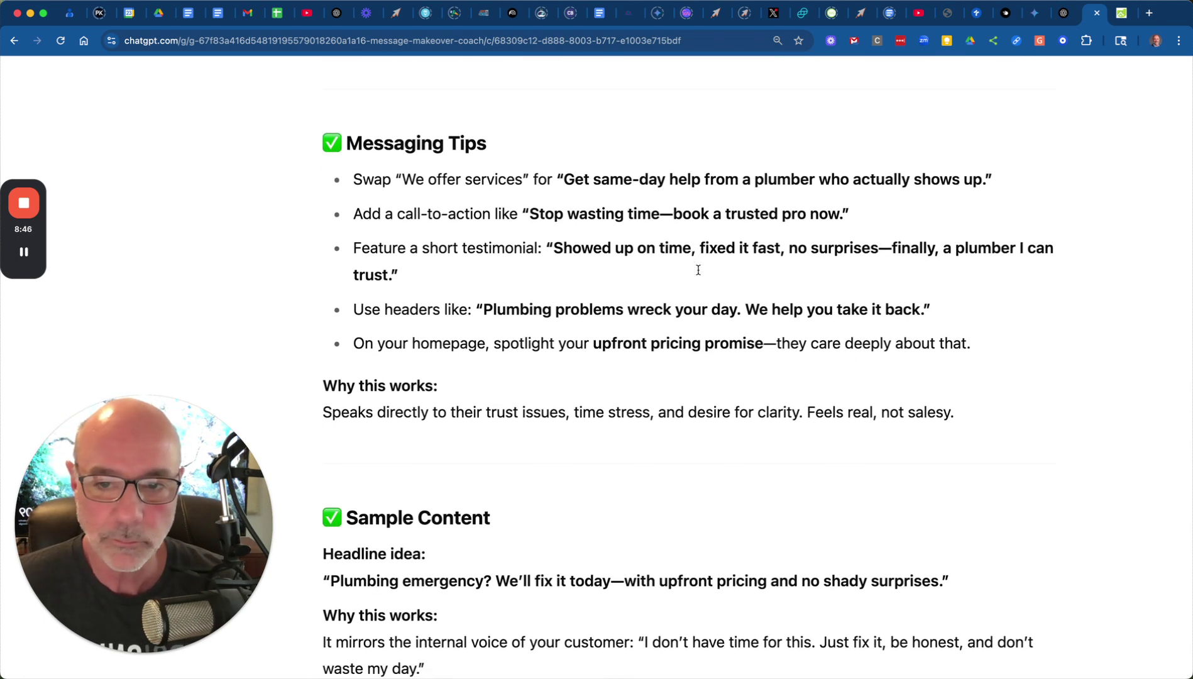
pyautogui.scroll(-1, 698, 270)
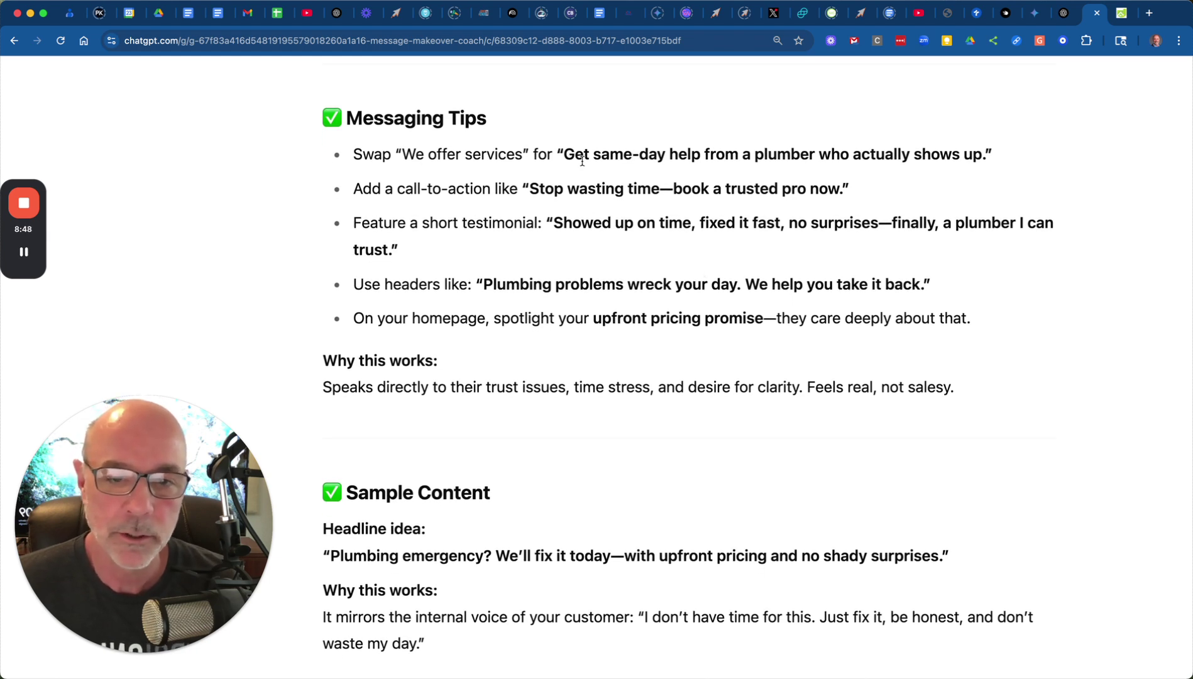
pyautogui.moveTo(567, 154); pyautogui.dragTo(984, 174)
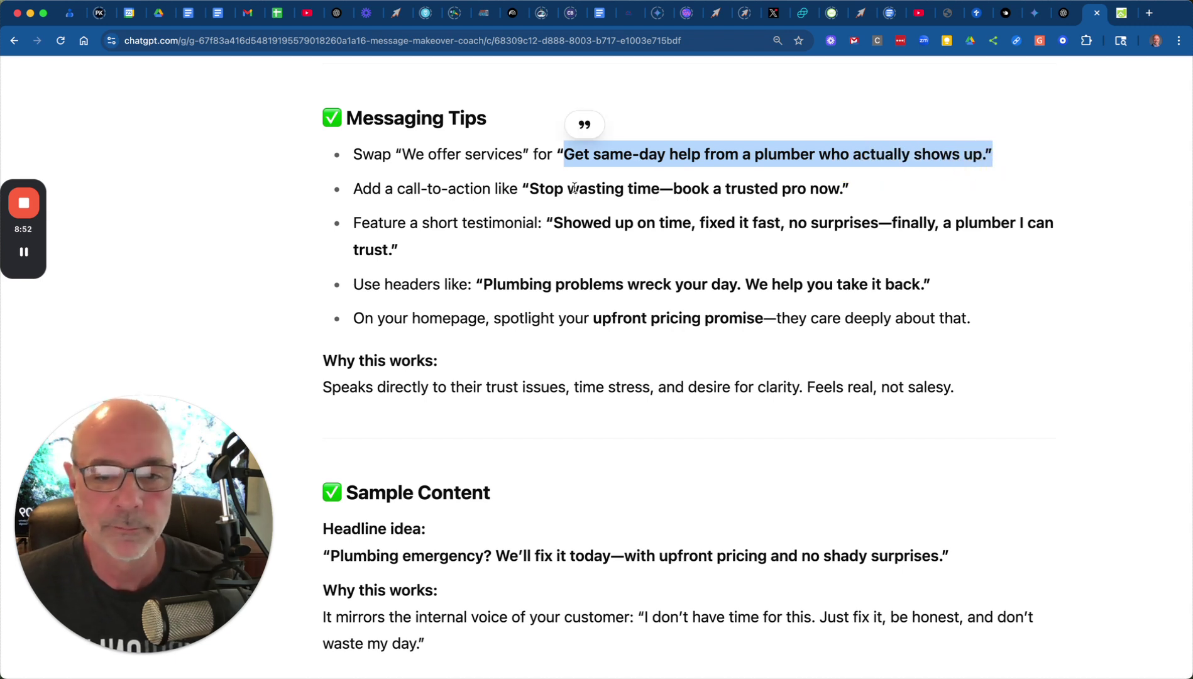
pyautogui.moveTo(530, 194); pyautogui.dragTo(842, 192)
pyautogui.moveTo(555, 225); pyautogui.dragTo(389, 249)
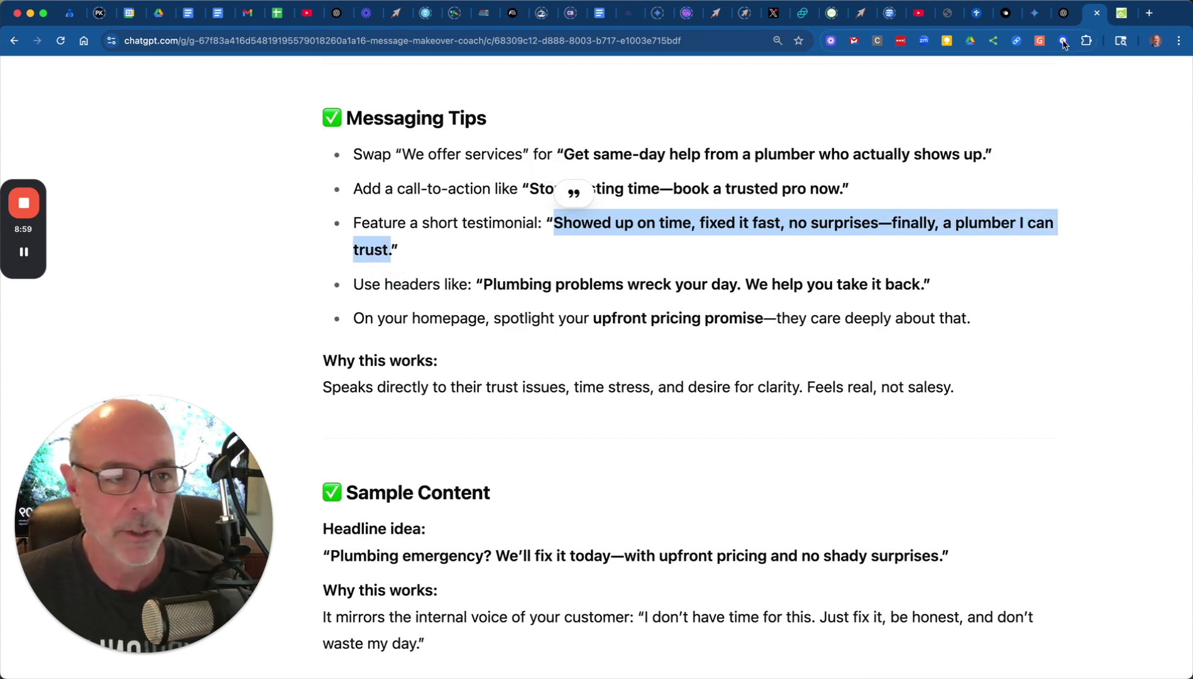
# Step: On the Tribeca Plumbing homepage, highlight the introductory paragraph and the heading "Experienced Plumber Providing Exceptional Service" for comparison
pyautogui.click(1124, 13)
pyautogui.scroll(-3, 500, 340)
pyautogui.scroll(-4, 473, 342)
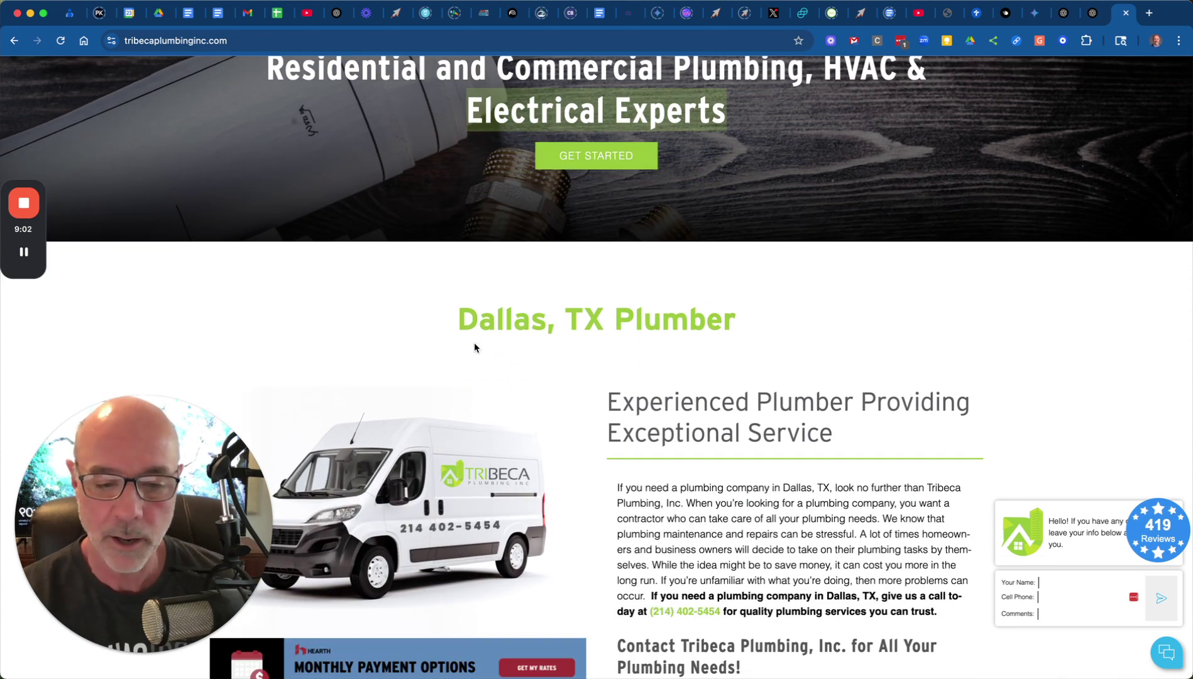
pyautogui.scroll(-2, 506, 357)
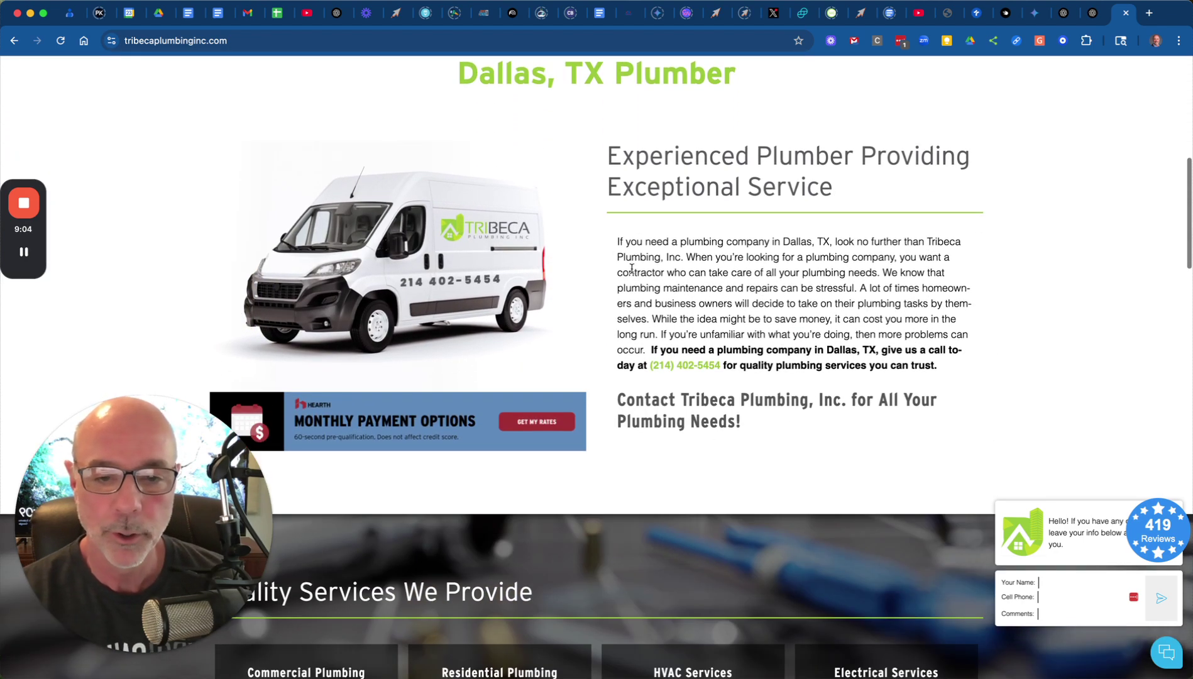
pyautogui.moveTo(615, 242); pyautogui.dragTo(991, 372)
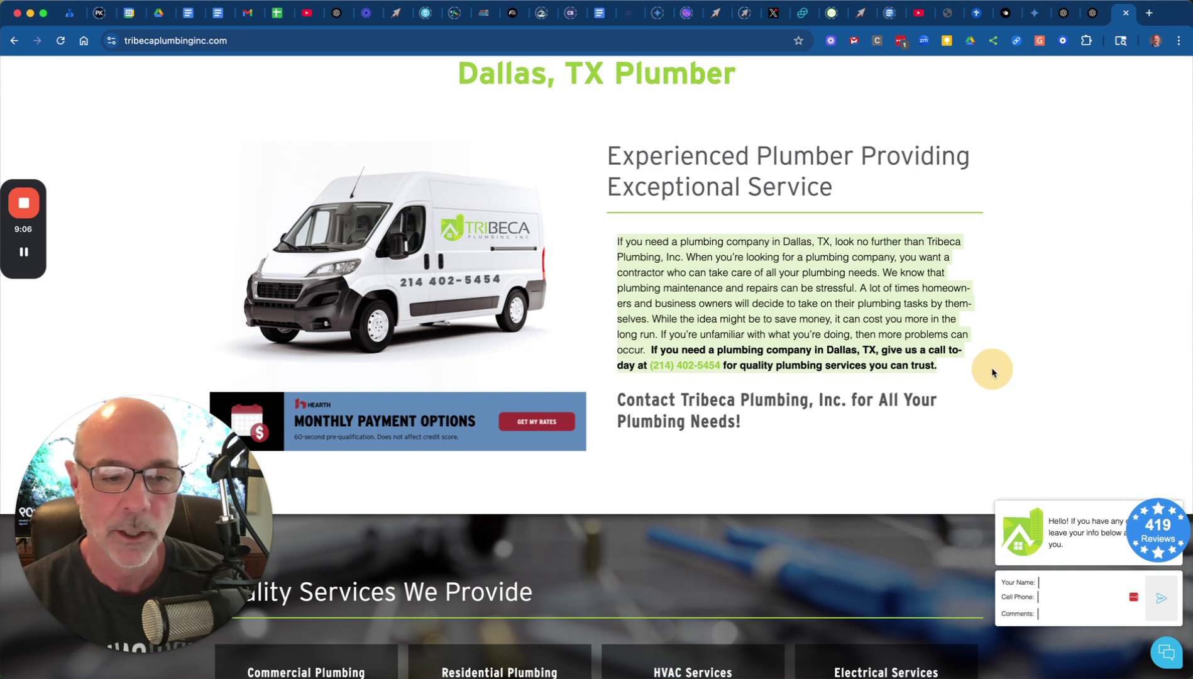
pyautogui.moveTo(602, 156); pyautogui.dragTo(853, 196)
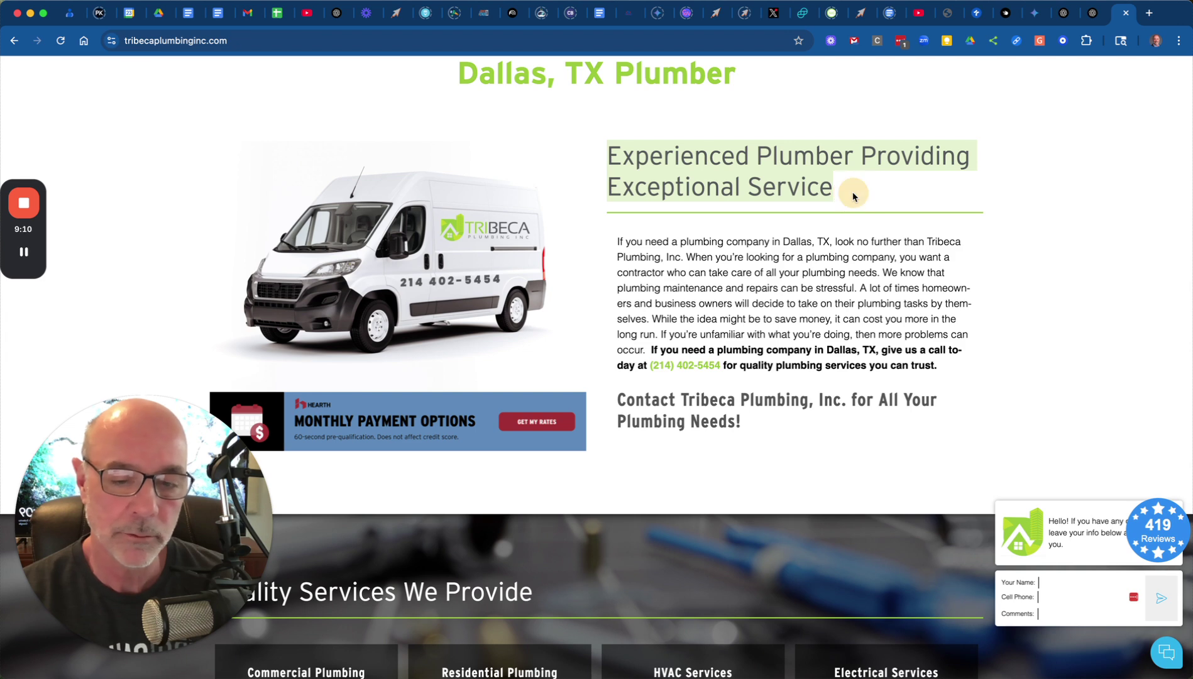
# Step: Return to the Message Makeover Coach chat and highlight the suggested testimonial and the header about plumbing problems wrecking your day
pyautogui.click(1064, 15)
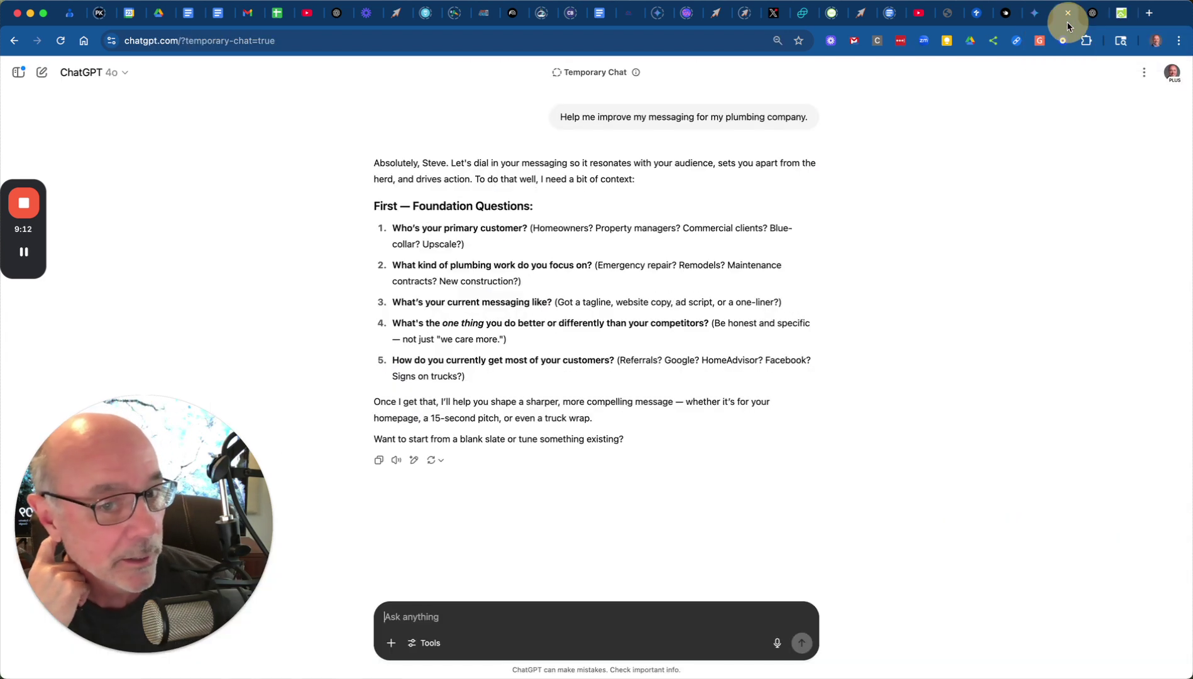
pyautogui.click(1093, 14)
pyautogui.click(546, 253)
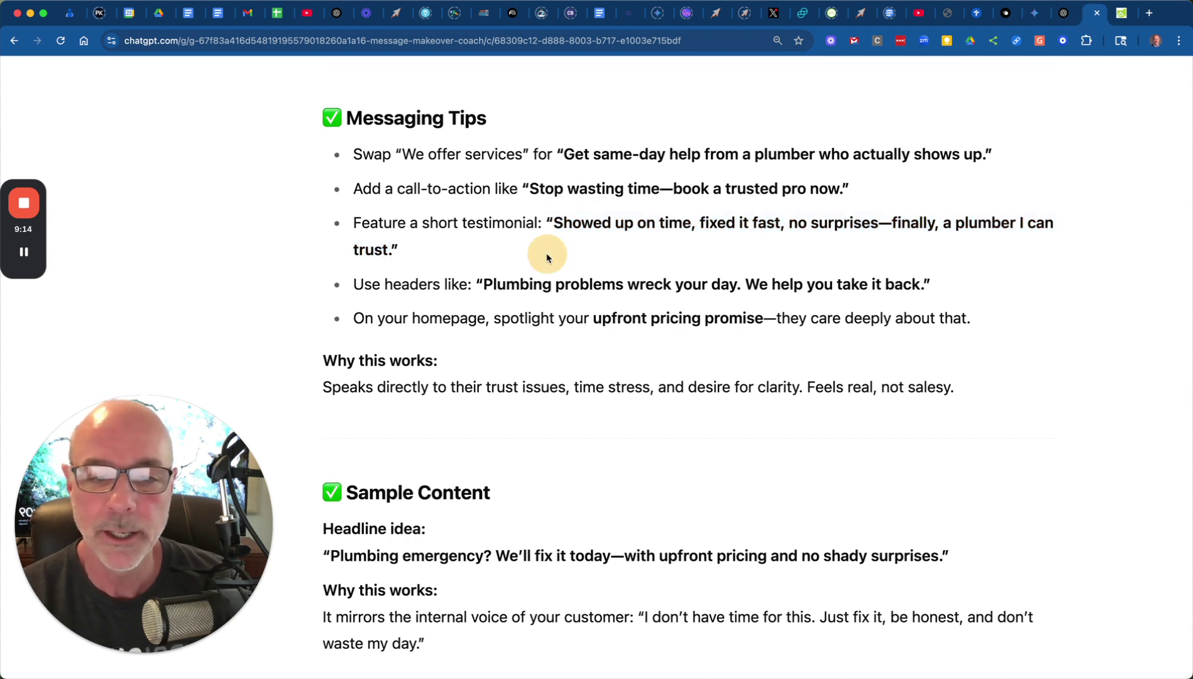
pyautogui.moveTo(554, 224); pyautogui.dragTo(392, 248)
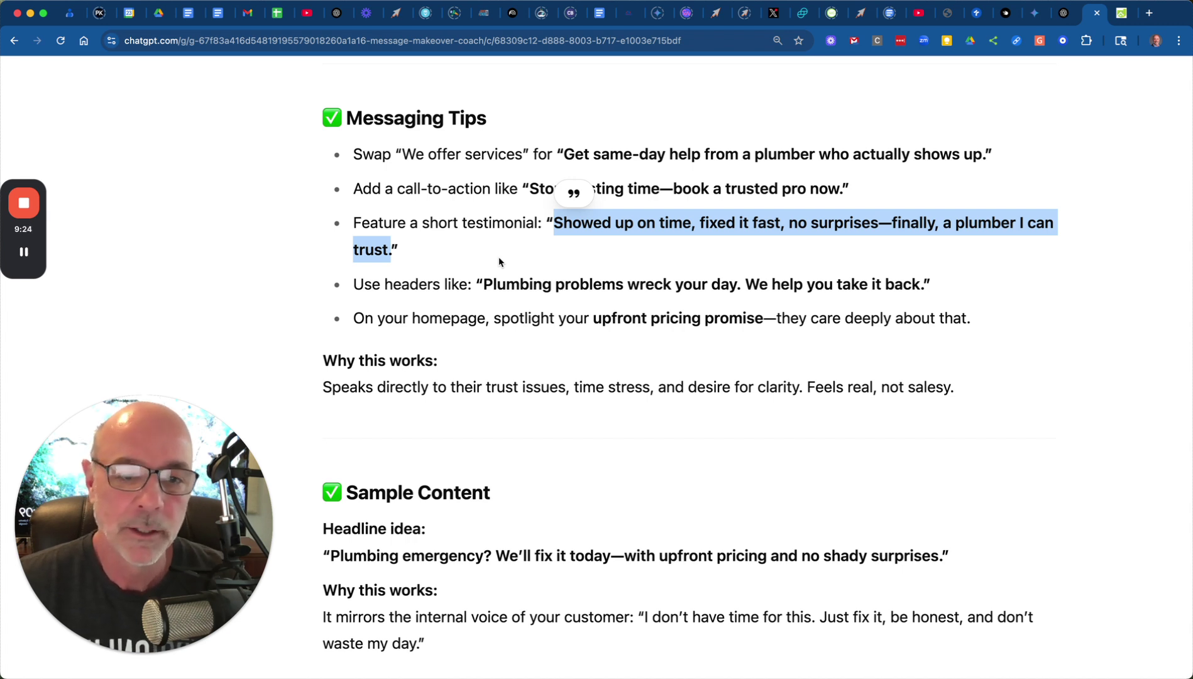
pyautogui.scroll(-3, 514, 274)
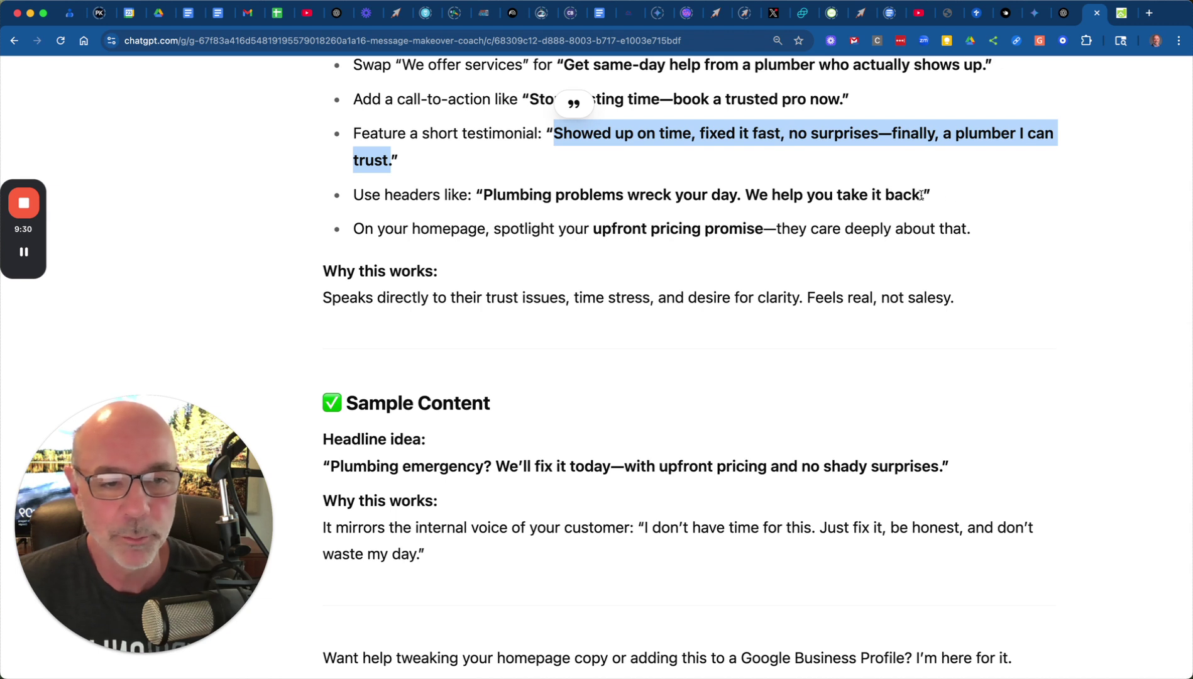
pyautogui.moveTo(912, 196); pyautogui.dragTo(486, 202)
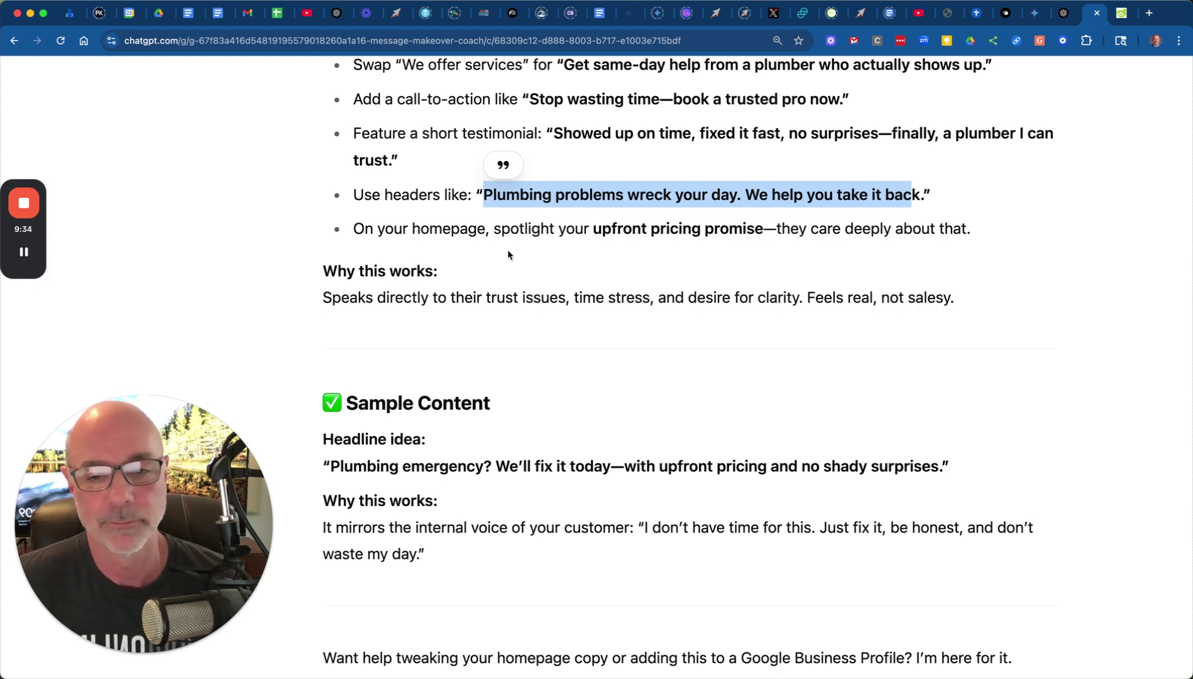
# Step: Look back over the generated messaging plan and read through to the Sample Content and closing offer
pyautogui.scroll(-3, 539, 250)
pyautogui.scroll(10, 553, 254)
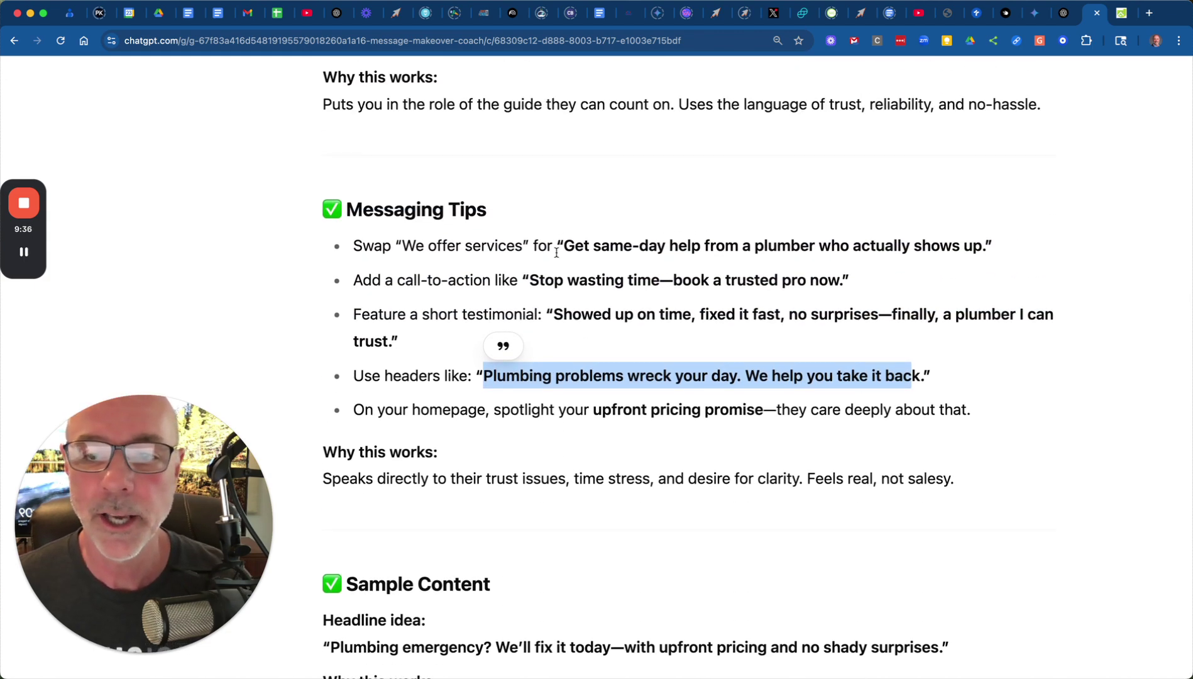
pyautogui.scroll(15, 556, 256)
pyautogui.scroll(-10, 556, 256)
pyautogui.scroll(-15, 556, 257)
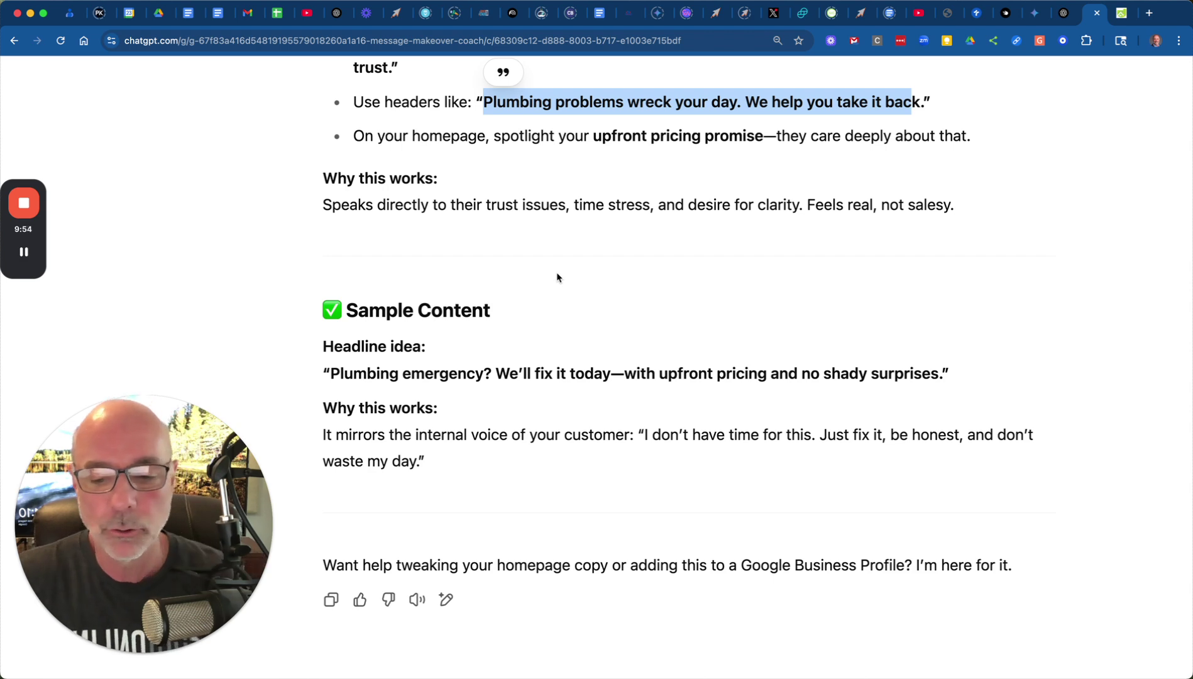
pyautogui.scroll(-3, 560, 297)
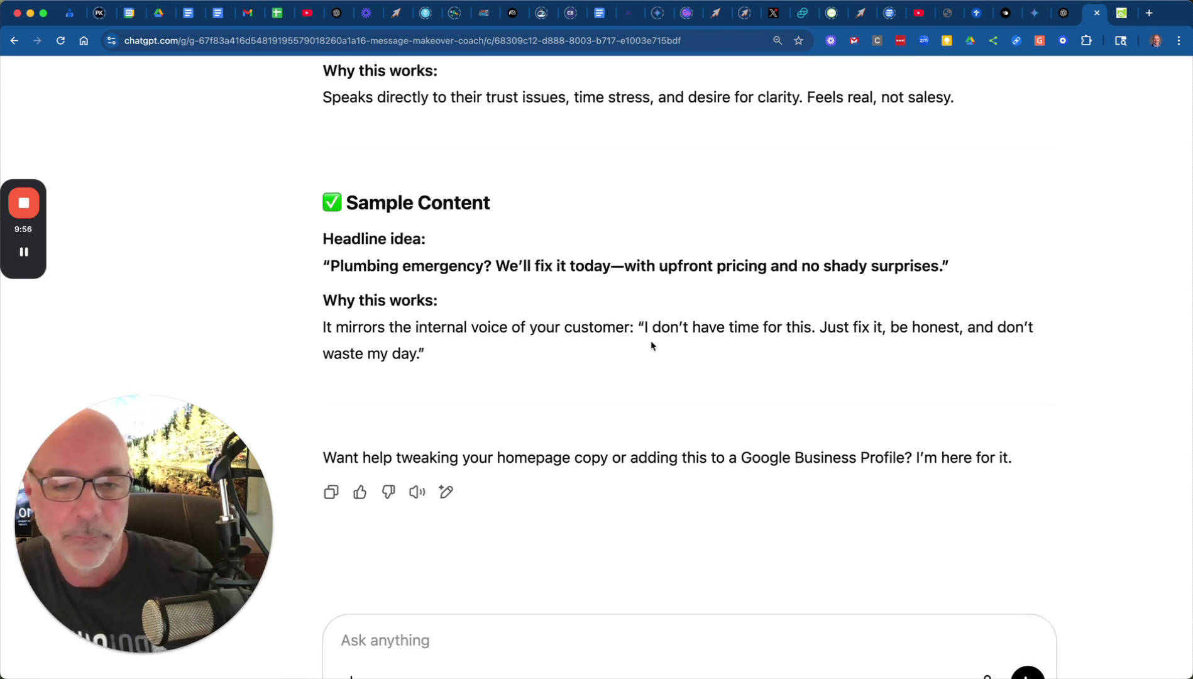
# Step: Reduce the page zoom and reply "Yes why not" to the offer of homepage and Google Business Profile help
pyautogui.press('super+minus')
pyautogui.scroll(-5, 652, 345)
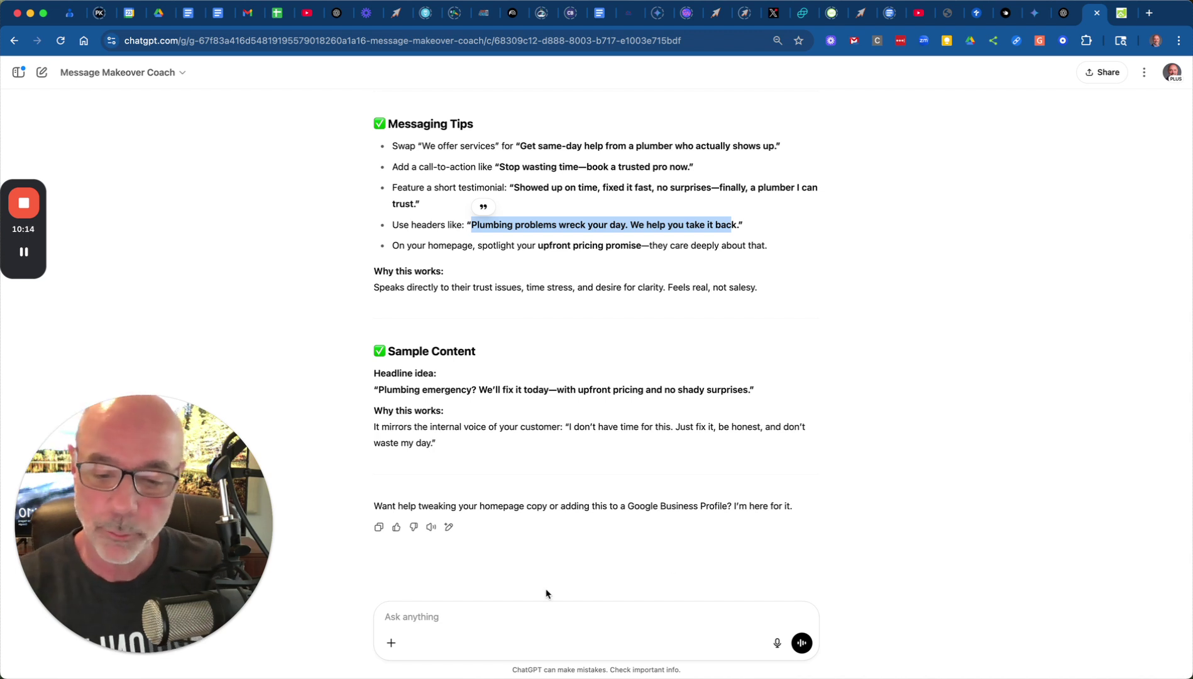
pyautogui.click(514, 619)
pyautogui.write('Yes why not')
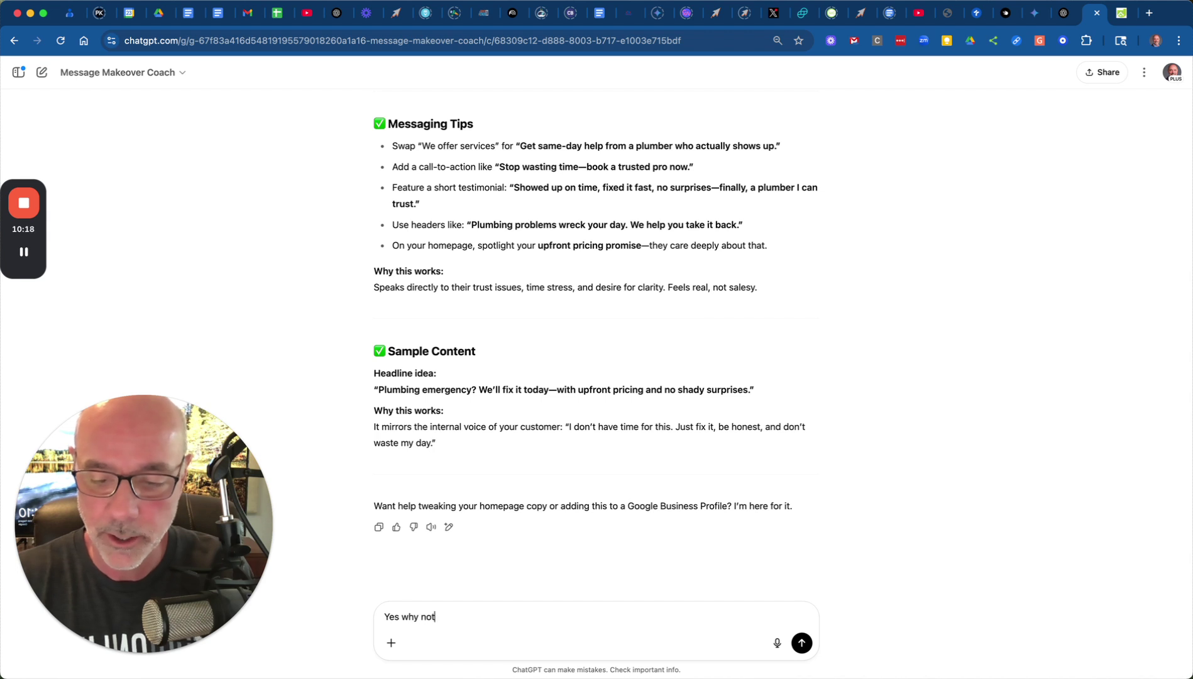
pyautogui.press('Return')
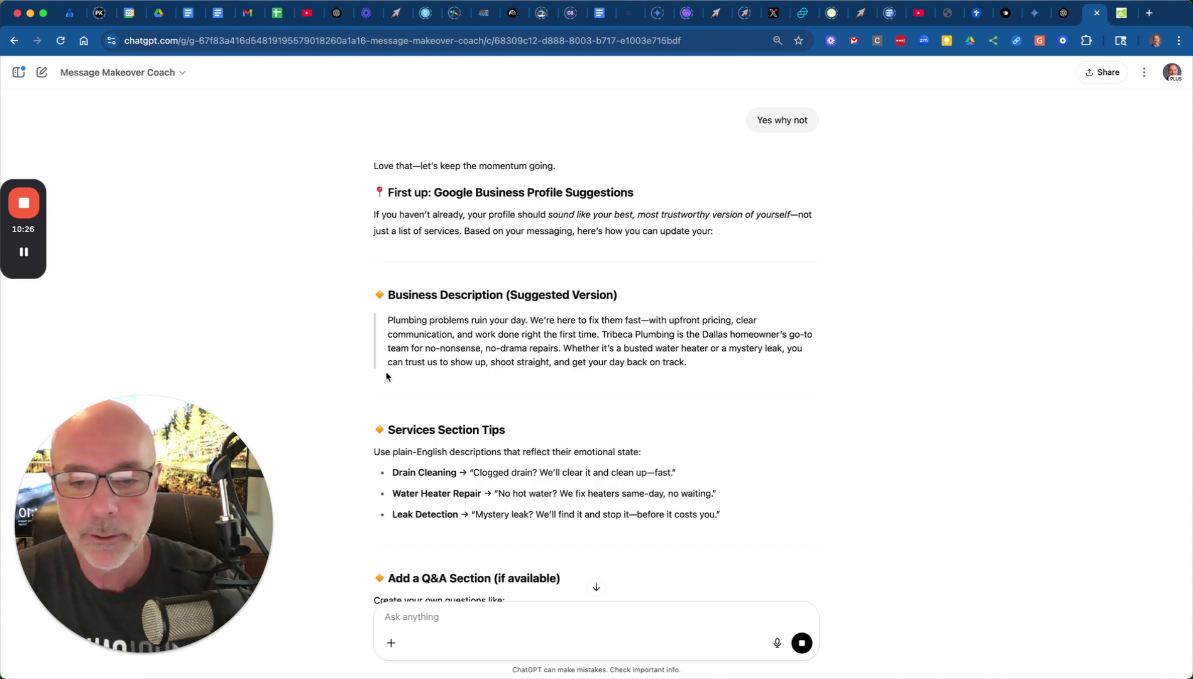
# Step: Examine the Google Business Profile suggestions, enlarging the view around the suggested Business Description
pyautogui.scroll(5, 988, 252)
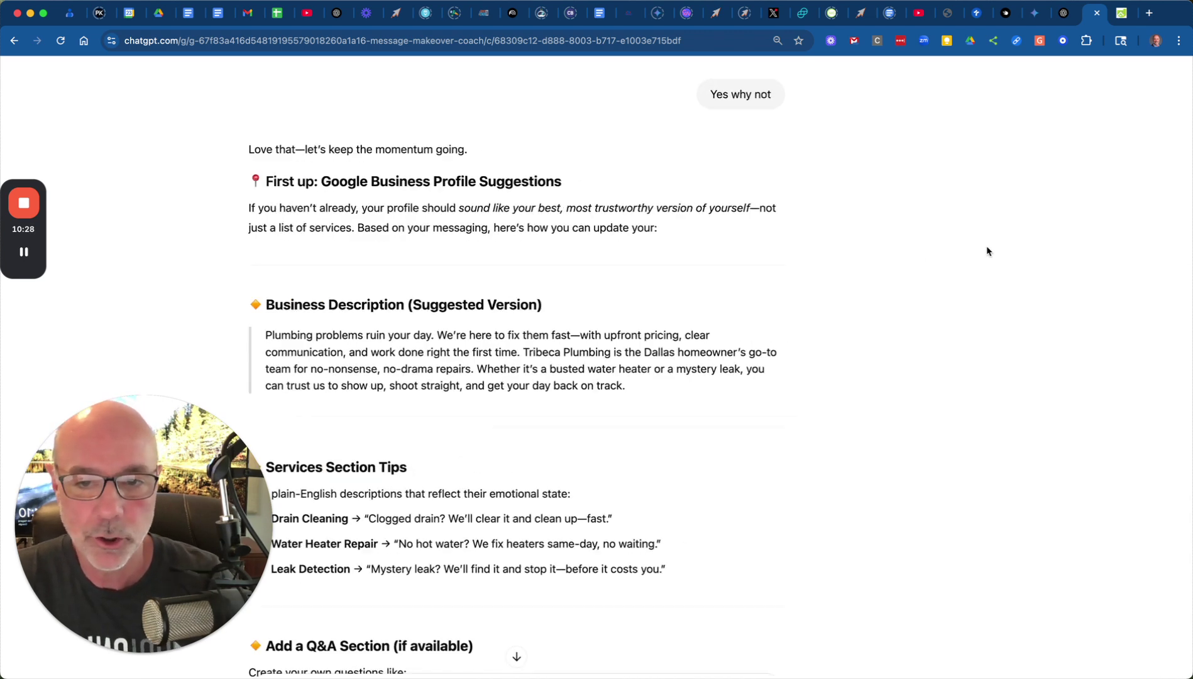
pyautogui.hscroll(-2, 685, 285)
pyautogui.hscroll(-5, 685, 285)
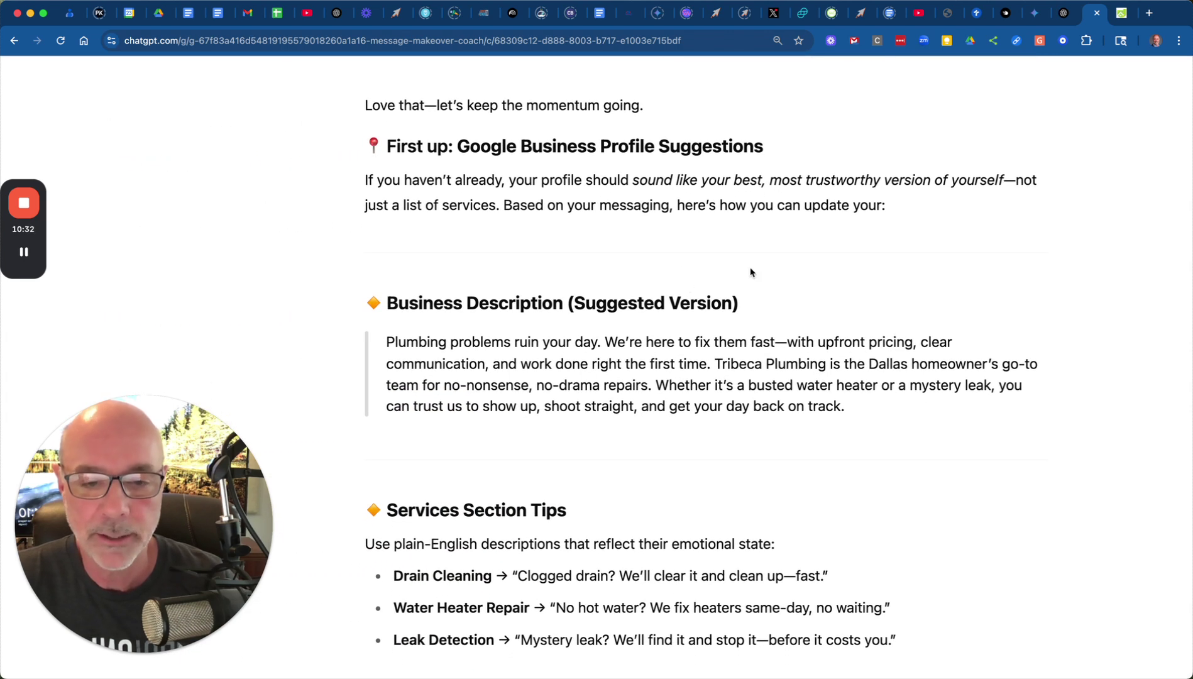
pyautogui.scroll(-5, 807, 270)
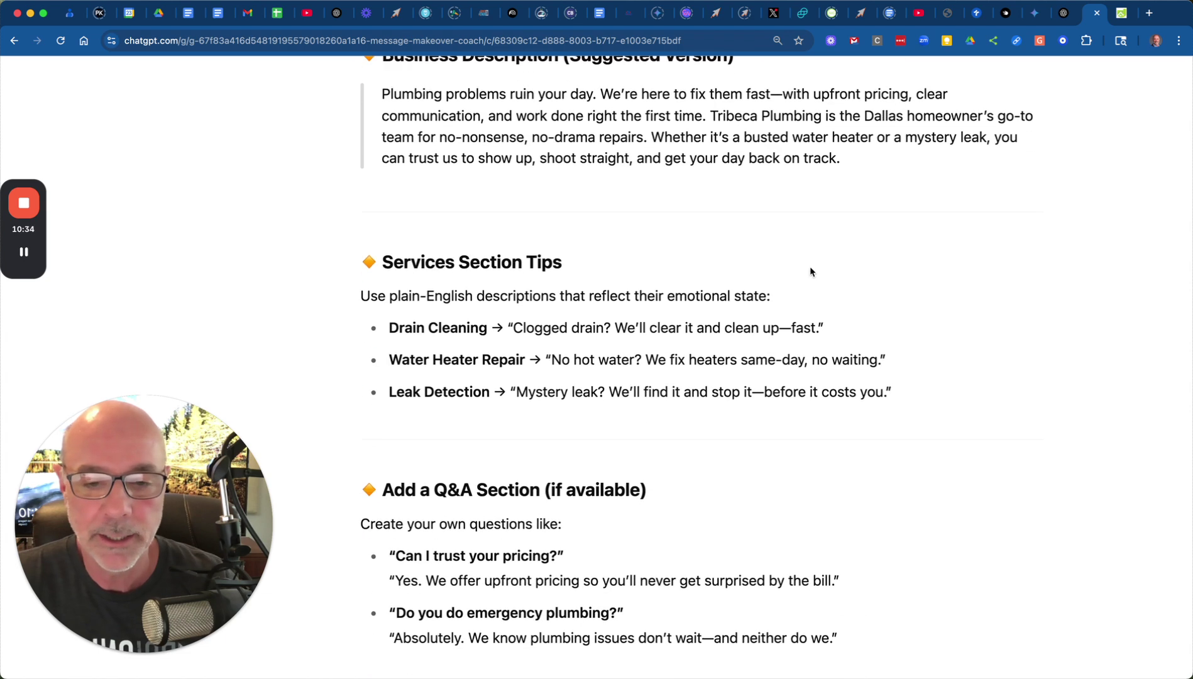
# Step: Highlight the drain cleaning, water heater repair and leak detection descriptions in turn, and read the Q&A section suggestions
pyautogui.scroll(-3, 810, 272)
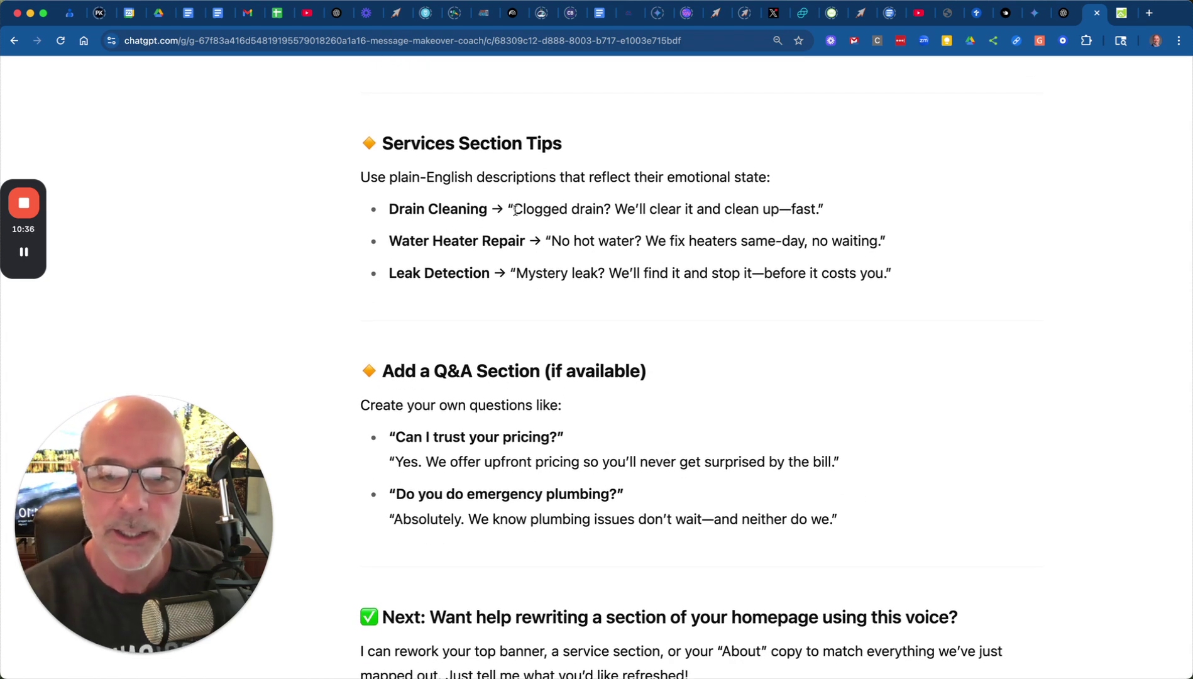
pyautogui.moveTo(513, 208); pyautogui.dragTo(829, 210)
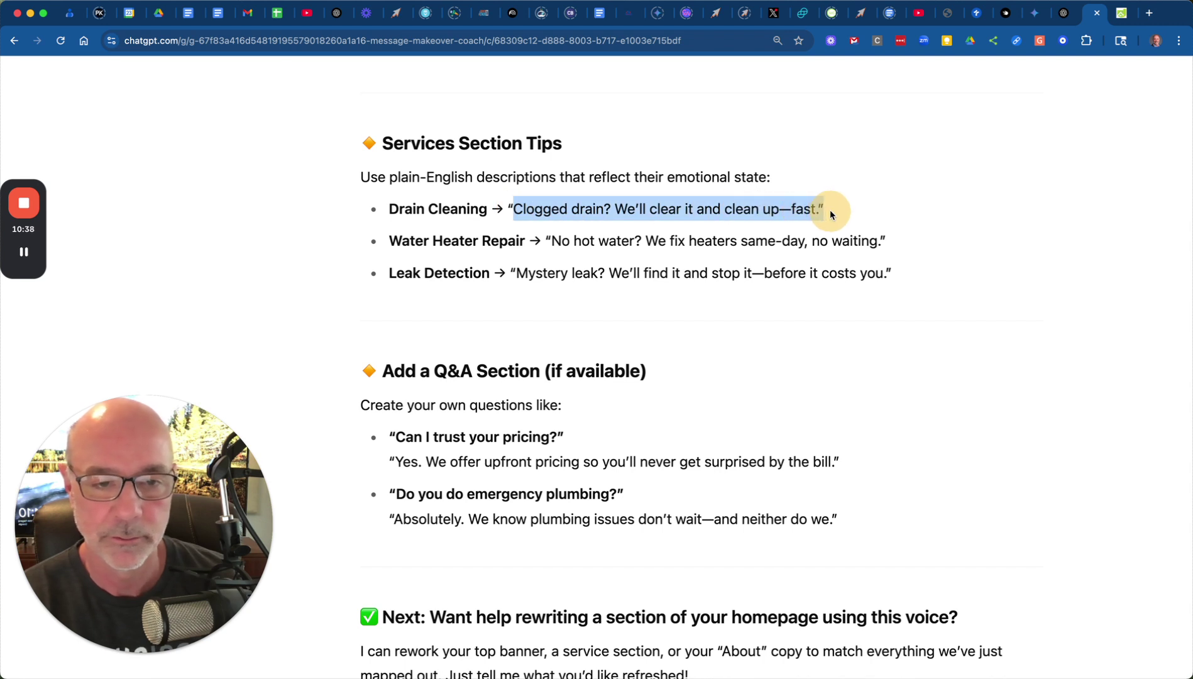
pyautogui.moveTo(550, 242); pyautogui.dragTo(880, 242)
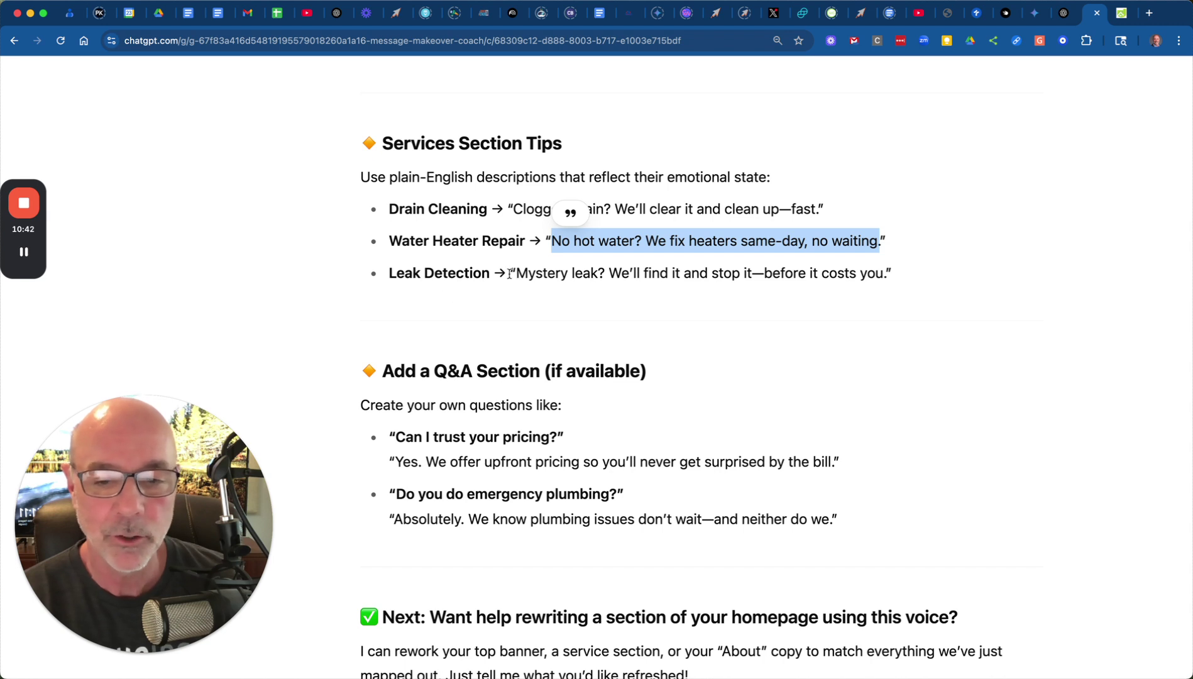
pyautogui.moveTo(517, 273); pyautogui.dragTo(882, 286)
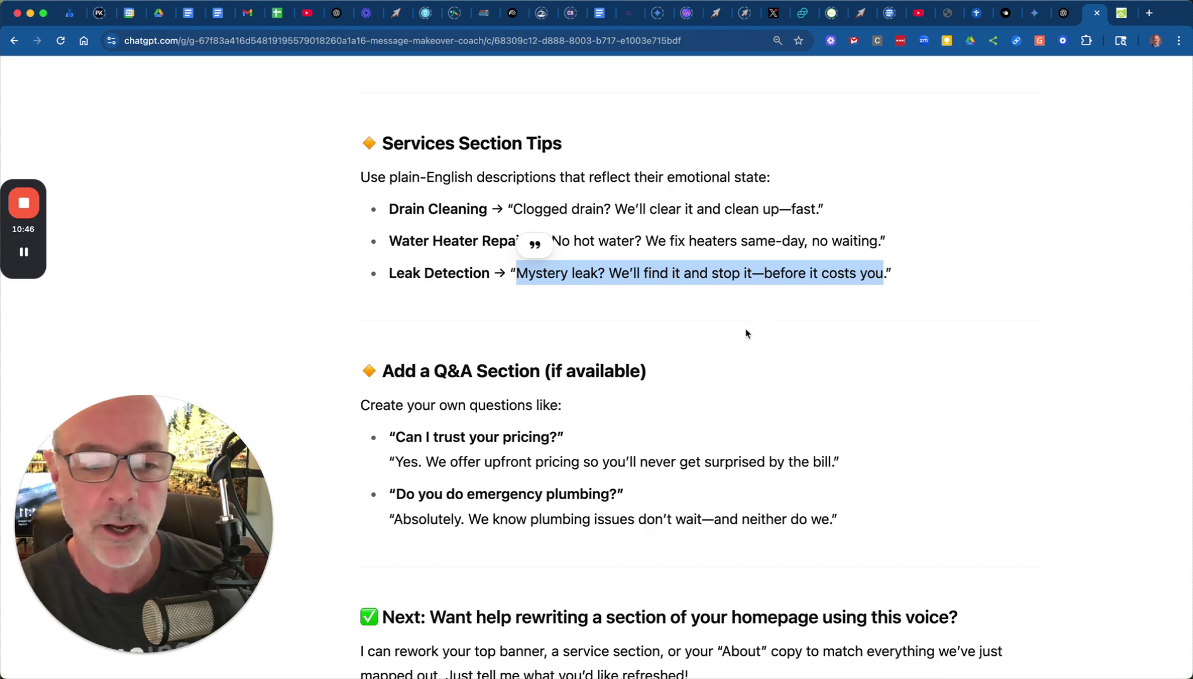
pyautogui.scroll(-2, 743, 333)
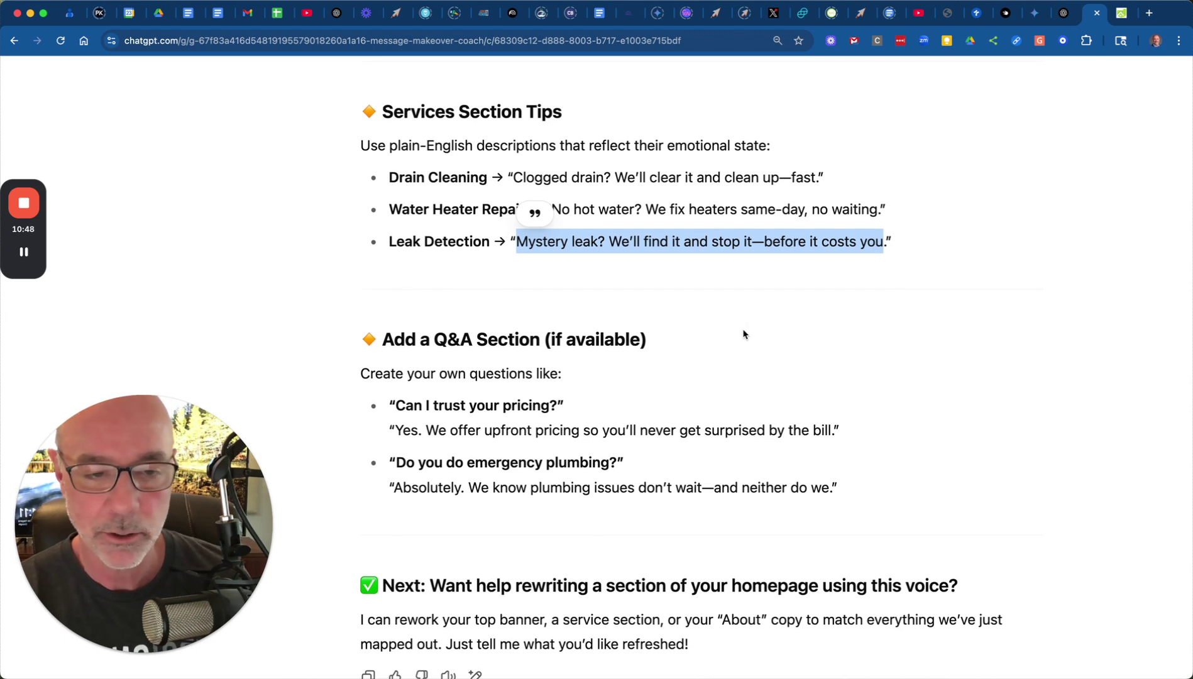
pyautogui.scroll(-5, 743, 333)
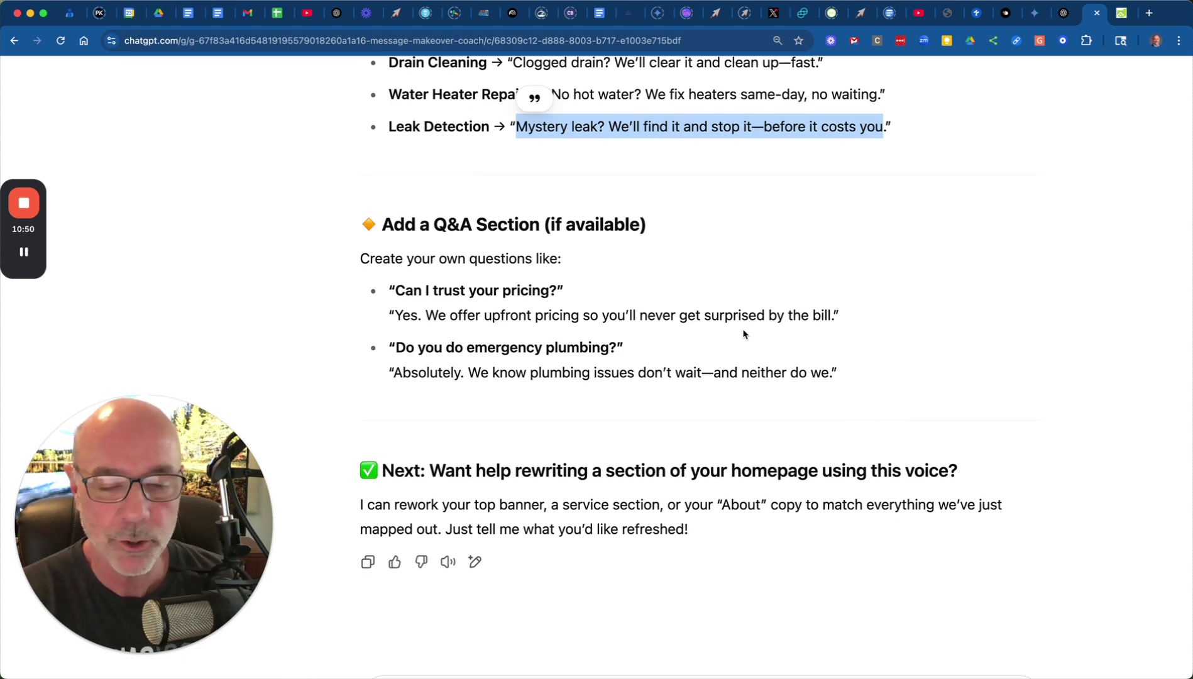
# Step: Switch to the temporary ChatGPT chat and highlight the example customer sources in the fifth foundation question
pyautogui.click(1062, 13)
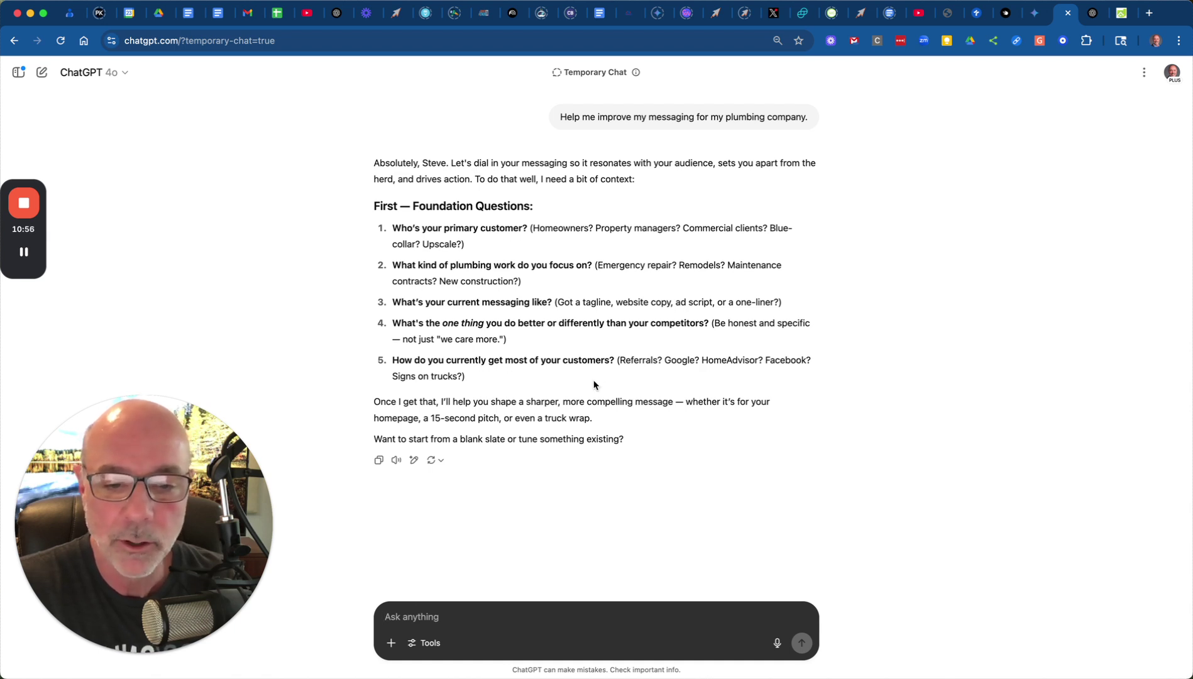
pyautogui.moveTo(617, 359); pyautogui.dragTo(833, 377)
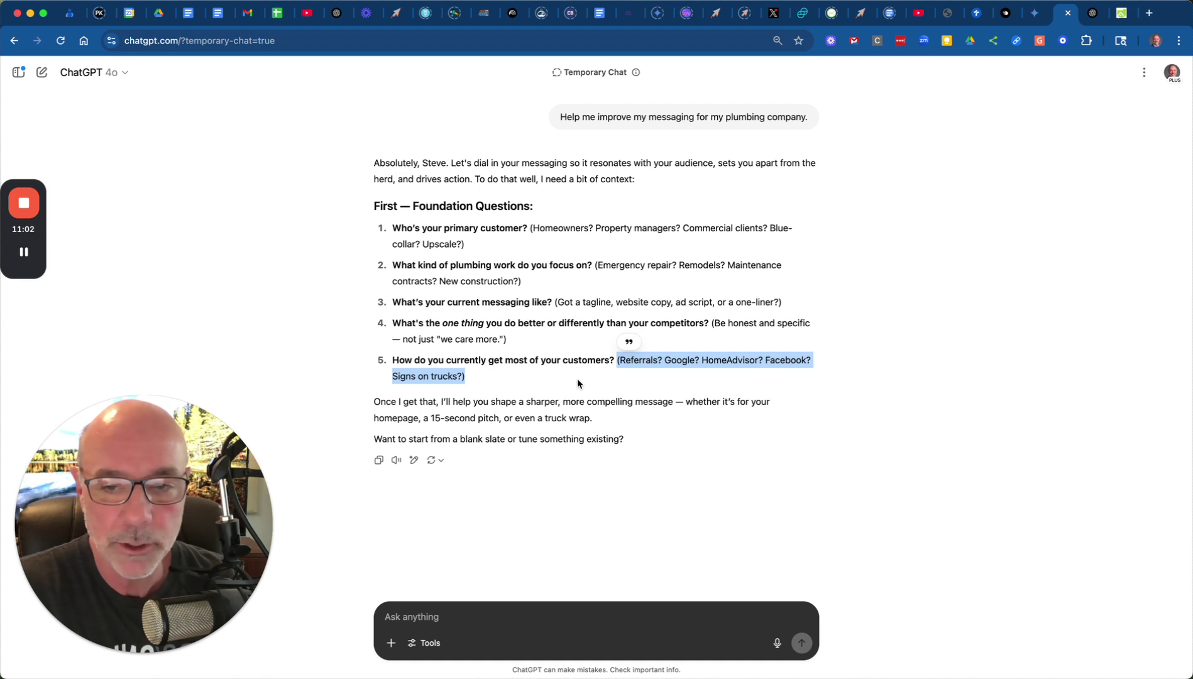
# Step: Return to the Message Makeover Coach chat and review the messaging plan back to the Failed Solution question and the Banner Statement
pyautogui.click(1092, 18)
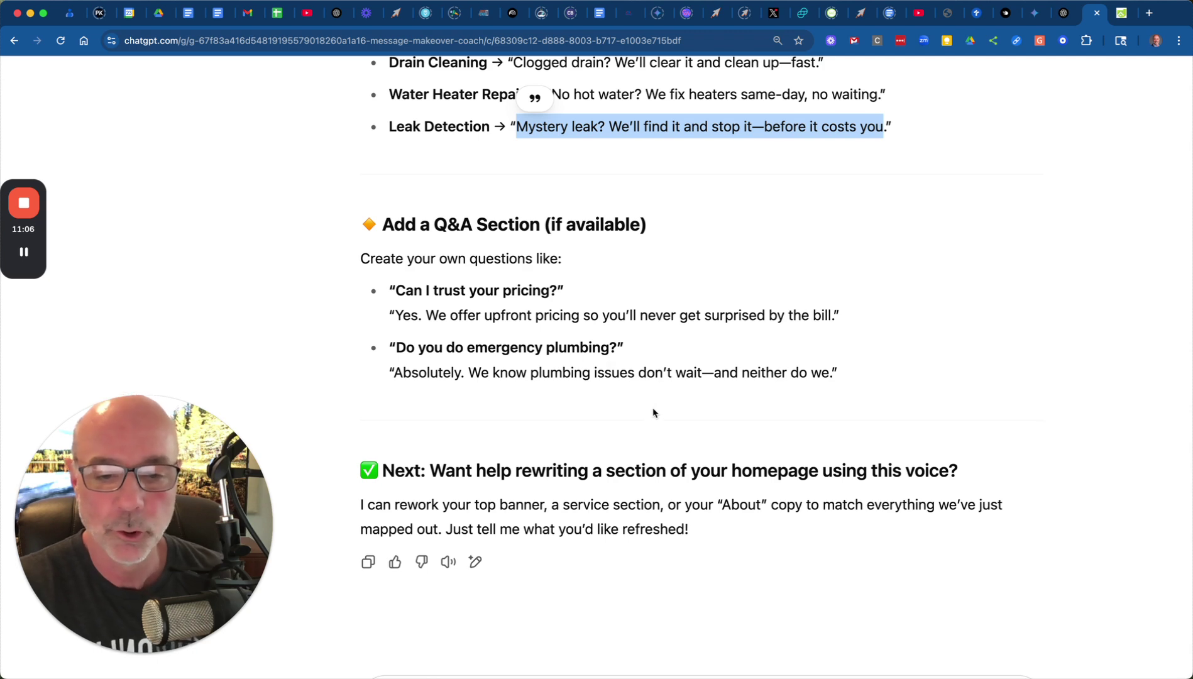
pyautogui.scroll(10, 693, 274)
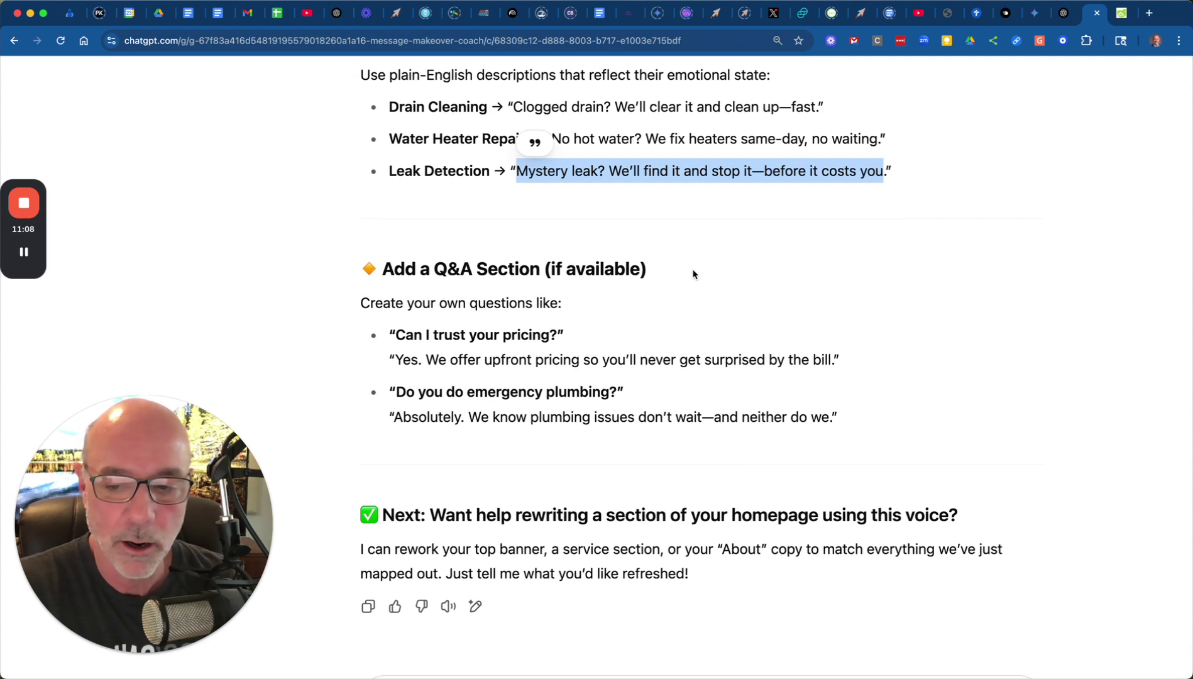
pyautogui.scroll(15, 693, 274)
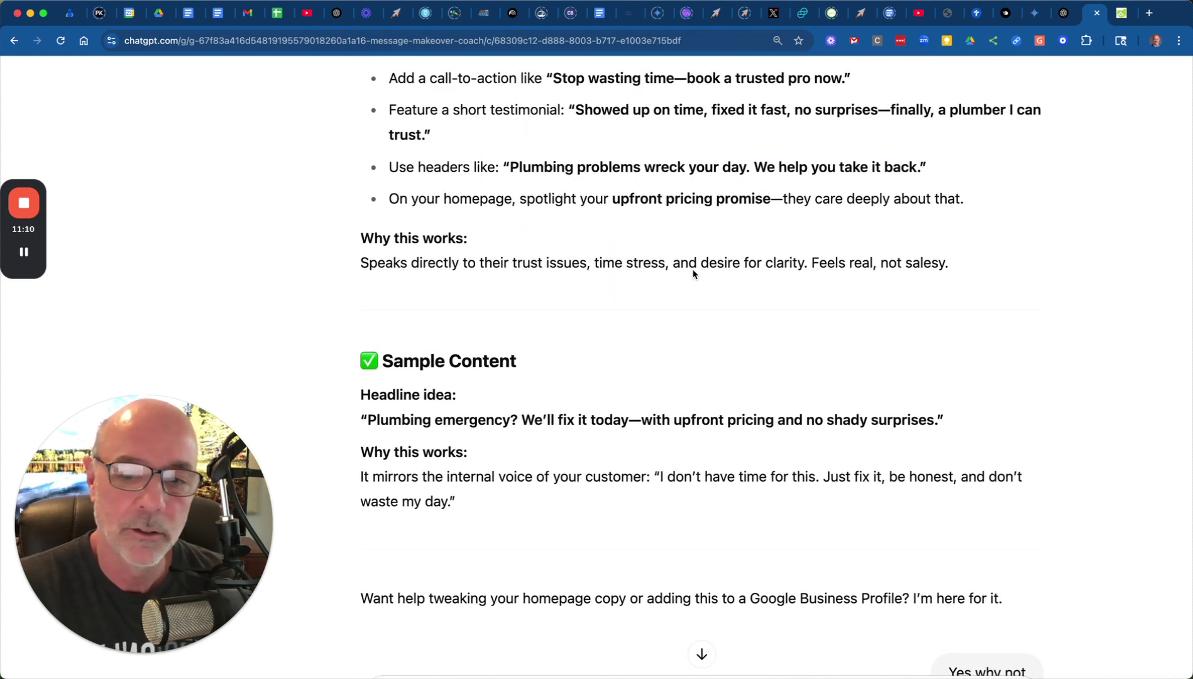
pyautogui.scroll(10, 693, 274)
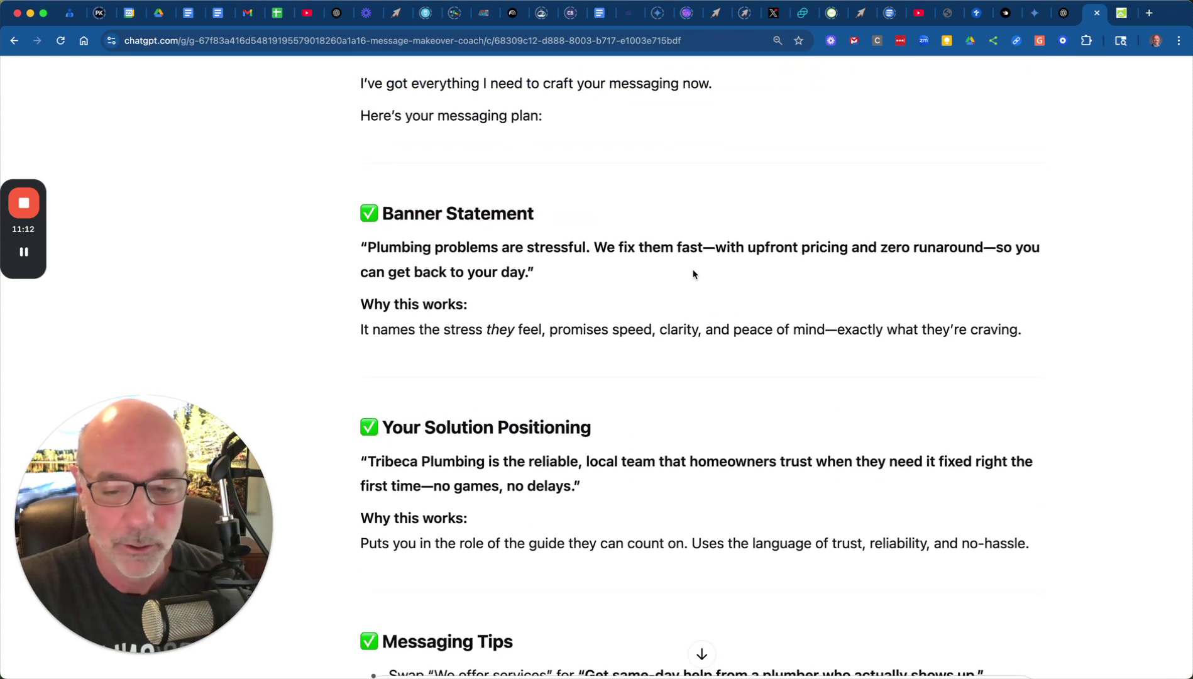
pyautogui.scroll(1, 693, 274)
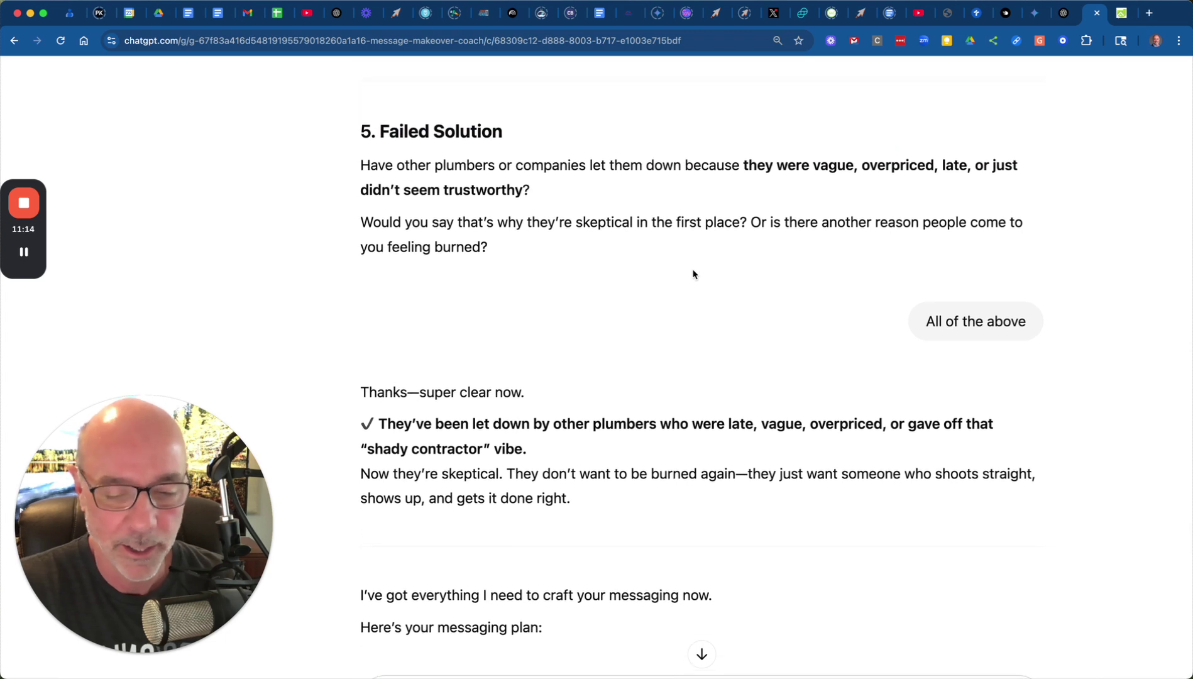
pyautogui.scroll(-5, 694, 274)
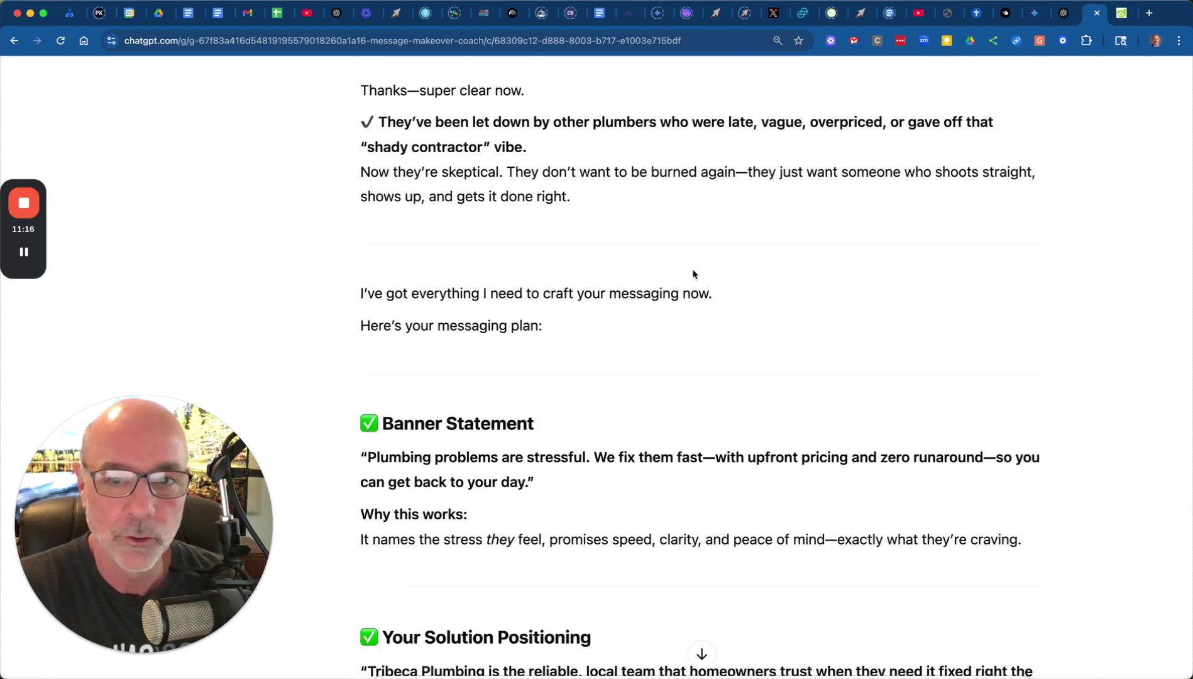
# Step: Switch to the Tribeca Plumbing website and examine the homepage headline, the Dallas plumber introduction and the services section
pyautogui.click(1122, 12)
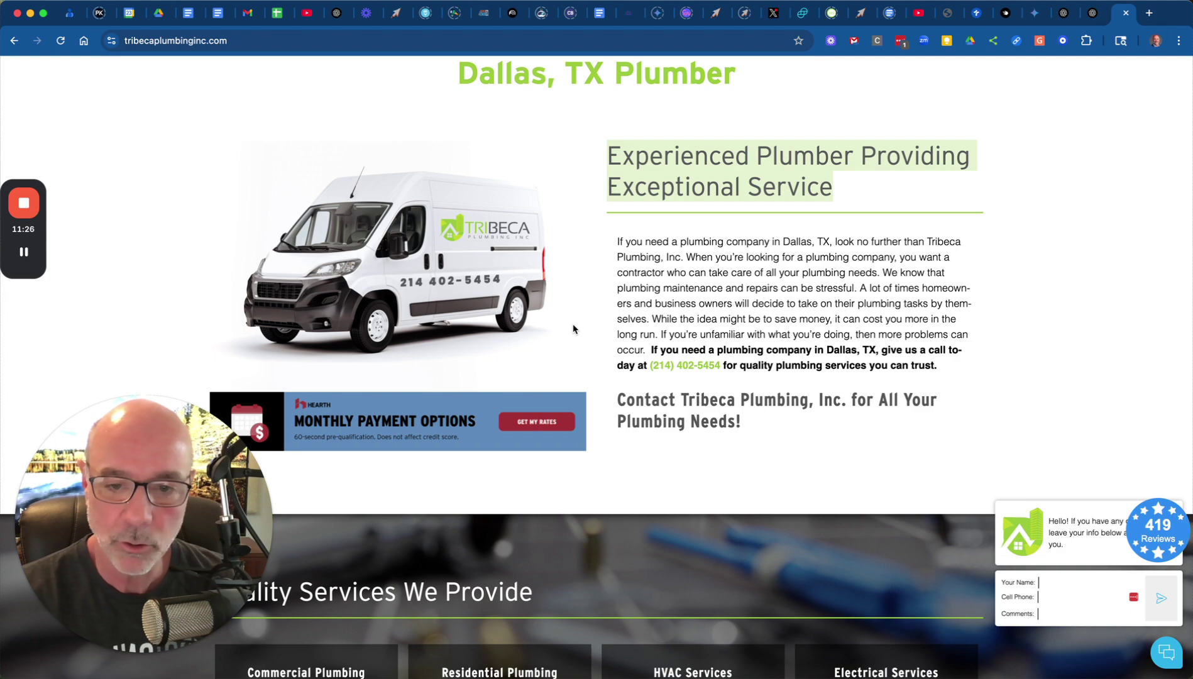
pyautogui.scroll(3, 573, 329)
pyautogui.scroll(-5, 574, 328)
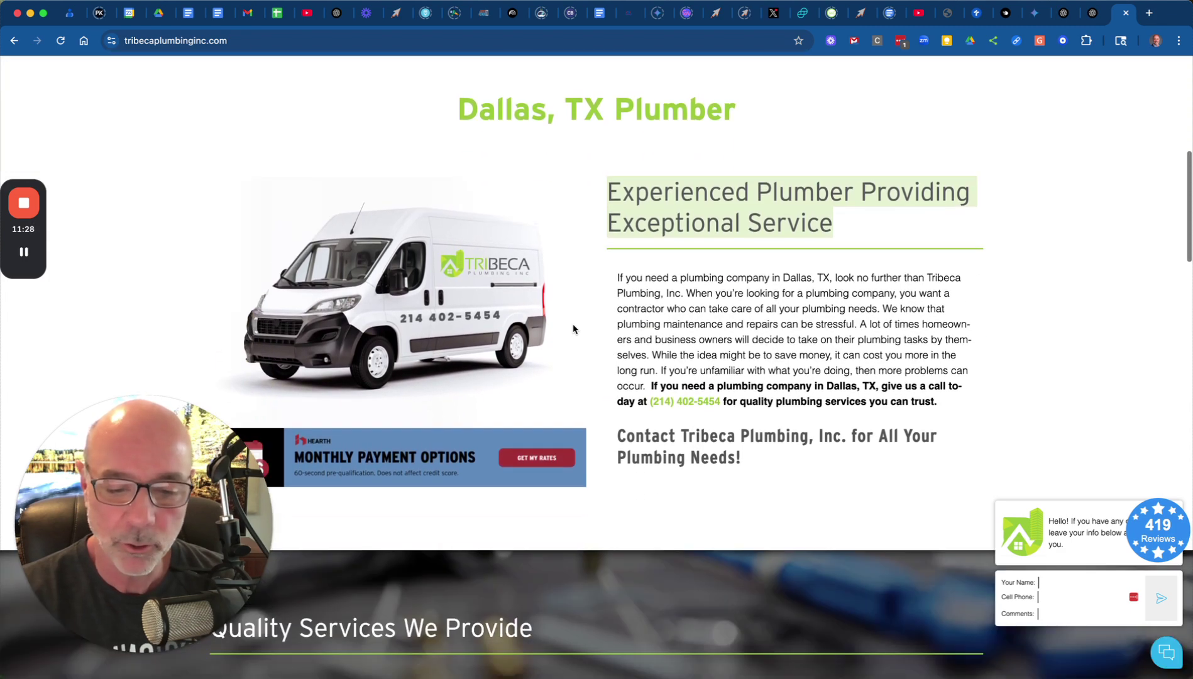
pyautogui.scroll(8, 573, 328)
pyautogui.scroll(-7, 573, 328)
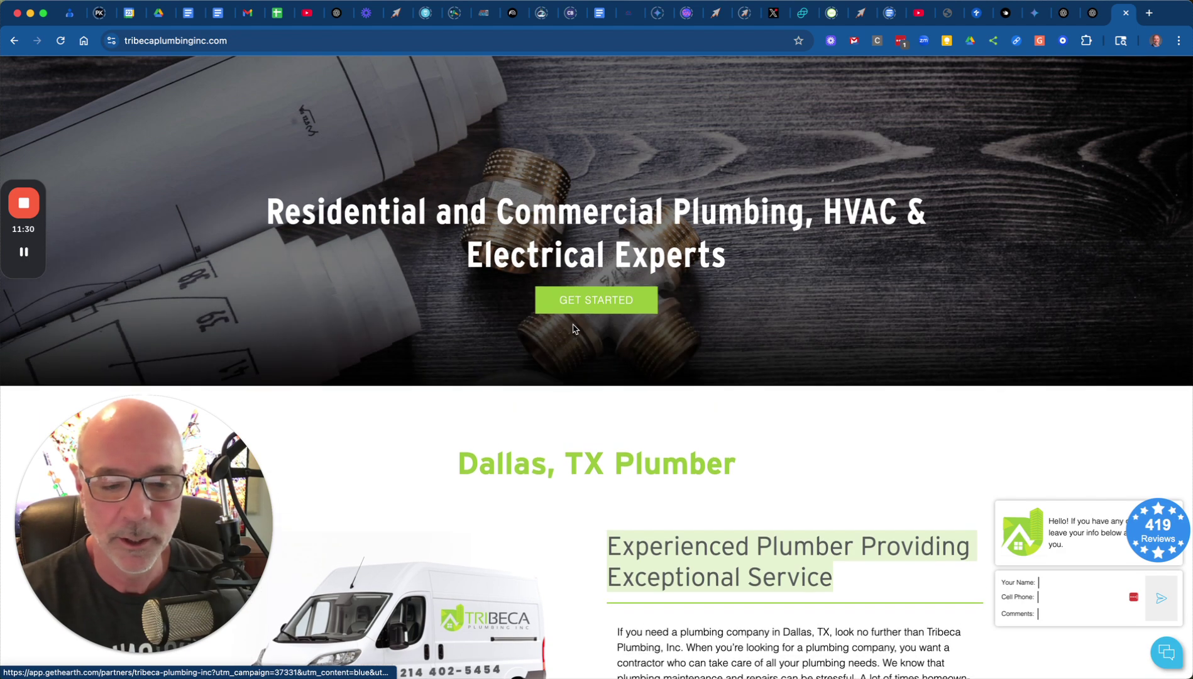
pyautogui.scroll(-2, 573, 328)
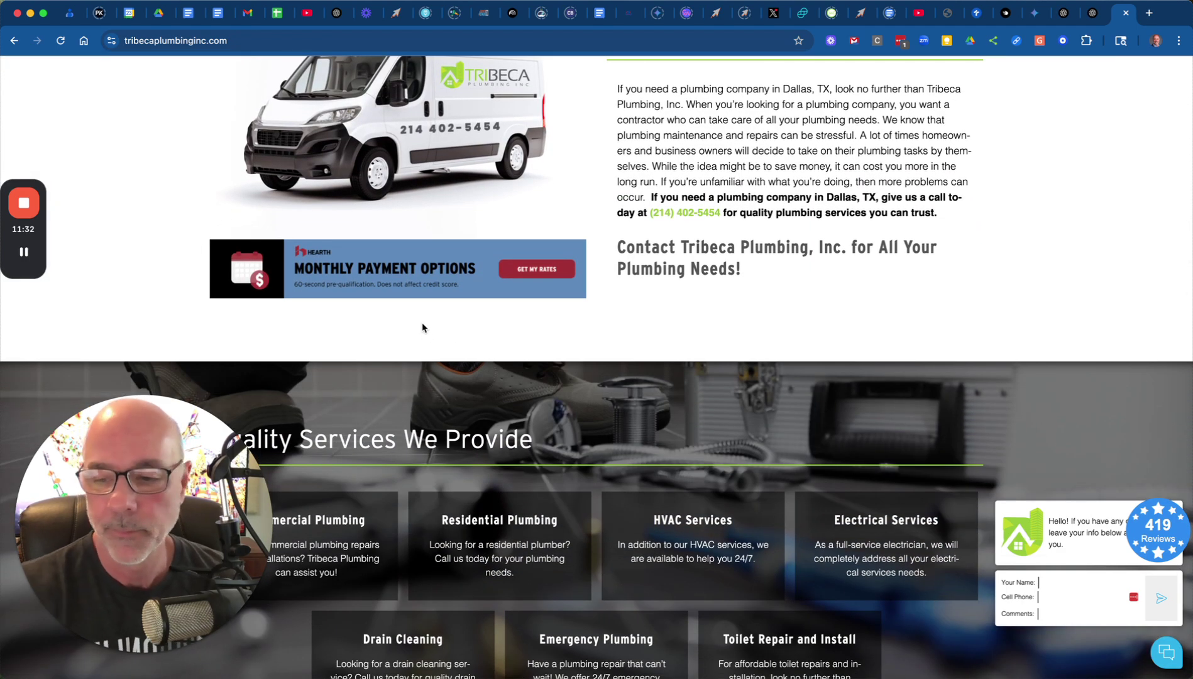
# Step: Go back to the beginning of the Message Makeover Coach conversation and reduce the page zoom by three levels
pyautogui.click(1094, 15)
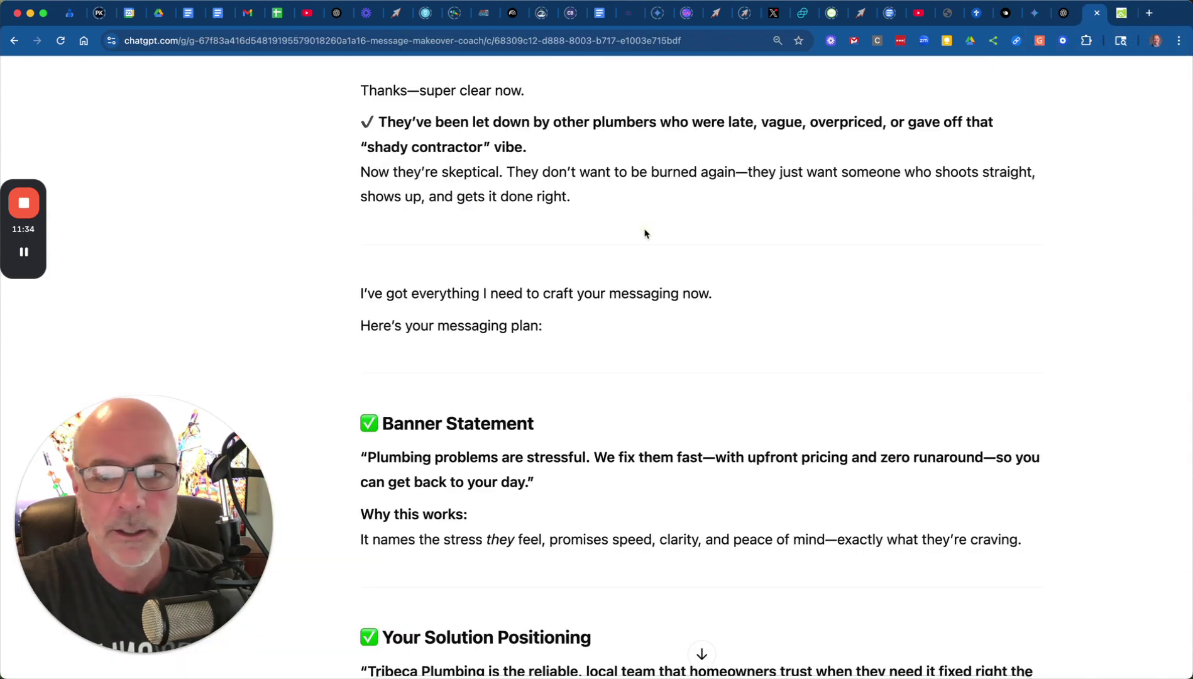
pyautogui.scroll(9, 599, 269)
pyautogui.scroll(20, 599, 269)
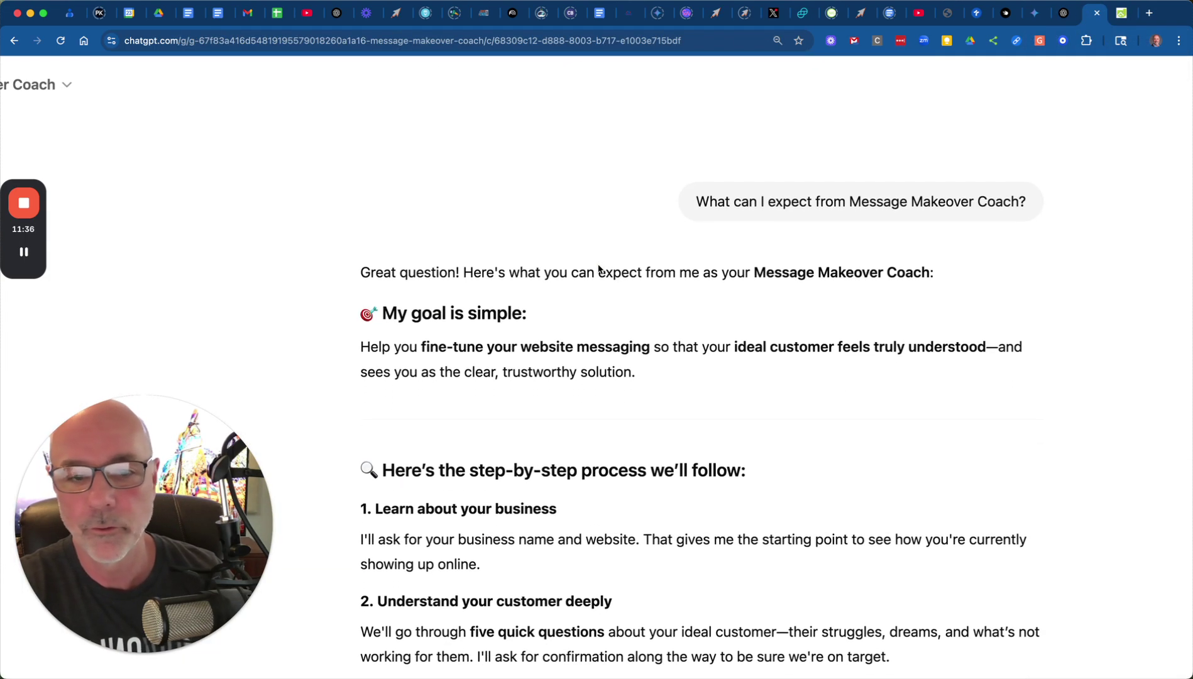
pyautogui.press('super+minus')
pyautogui.press('super+minus')
pyautogui.press('super+minus')
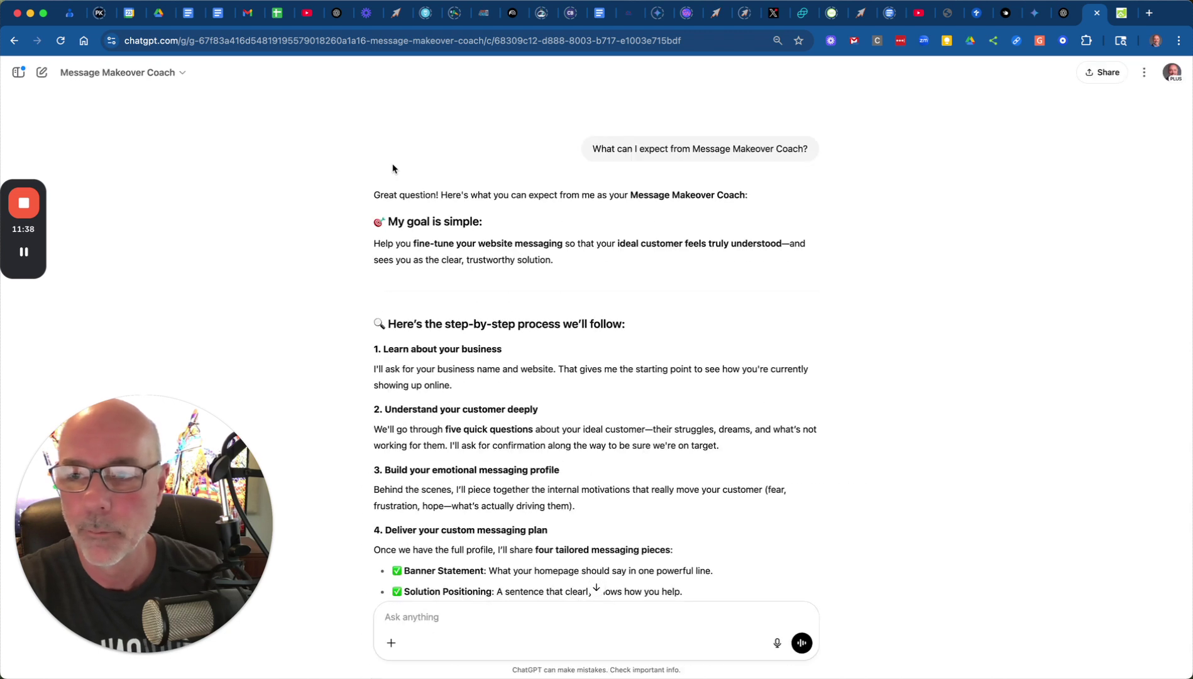